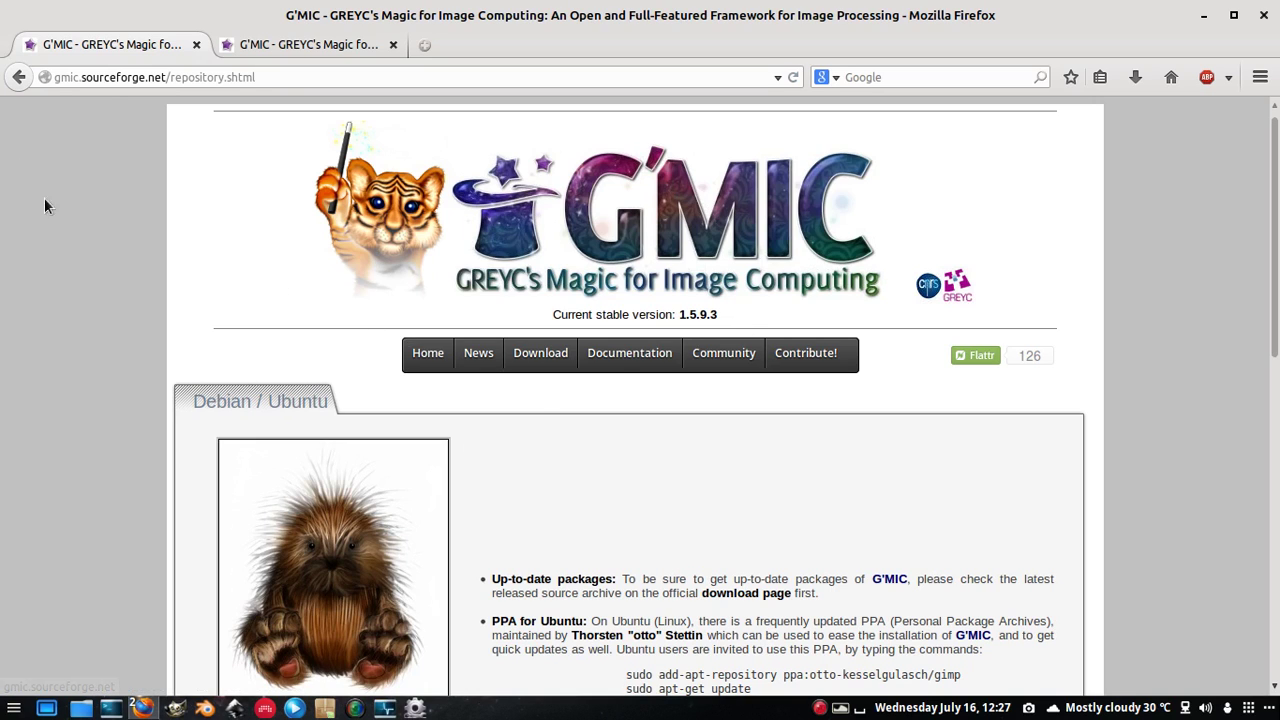
# Step: Scroll the repository page down to the Debian/Ubuntu section with the G'MIC PPA commands
pyautogui.click(304, 44)
pyautogui.click(114, 44)
pyautogui.scroll(-5, 762, 340)
pyautogui.scroll(5, 550, 420)
pyautogui.scroll(-1, 686, 478)
pyautogui.scroll(-3, 688, 478)
pyautogui.scroll(4, 686, 478)
pyautogui.scroll(-3, 600, 472)
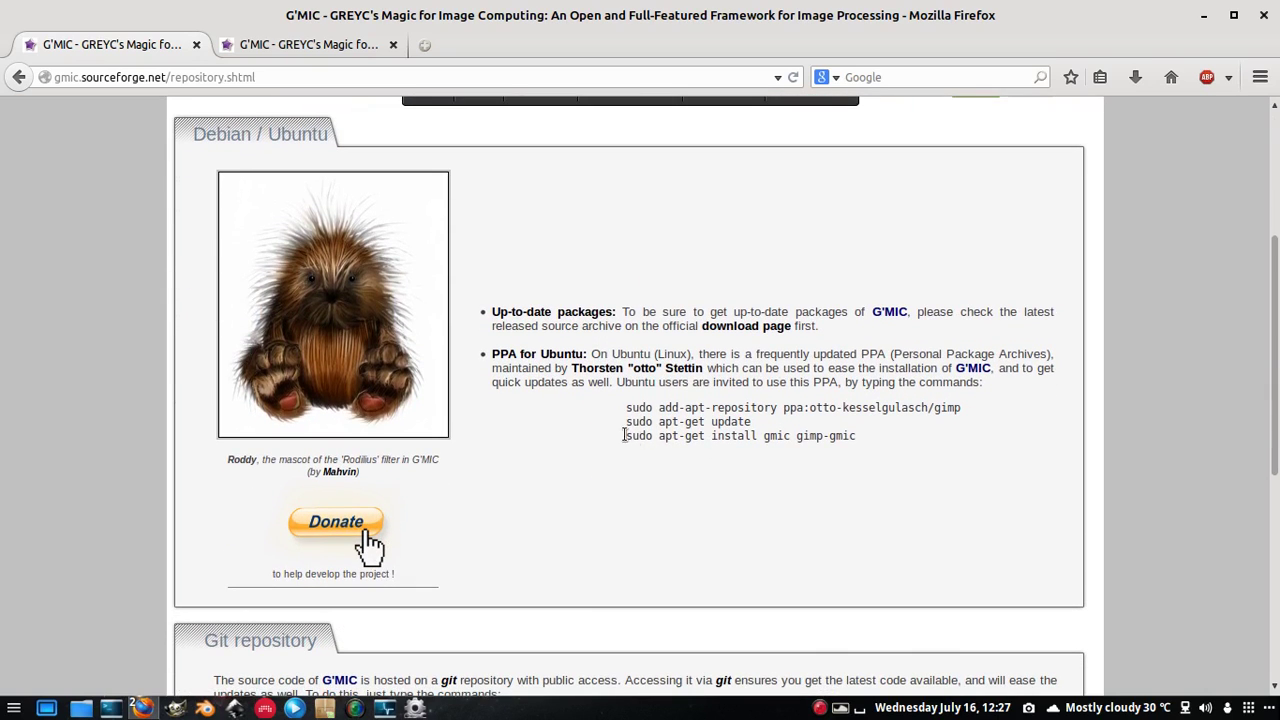
# Step: Highlight the three sudo install command lines, then deselect them and view the G'MIC for GIMP page
pyautogui.moveTo(608, 413); pyautogui.dragTo(915, 443)
pyautogui.click(797, 510)
pyautogui.click(291, 49)
# Step: Review the G'MIC for GIMP download links, then close that tab, keeping the Debian/Ubuntu page
pyautogui.scroll(-5, 524, 468)
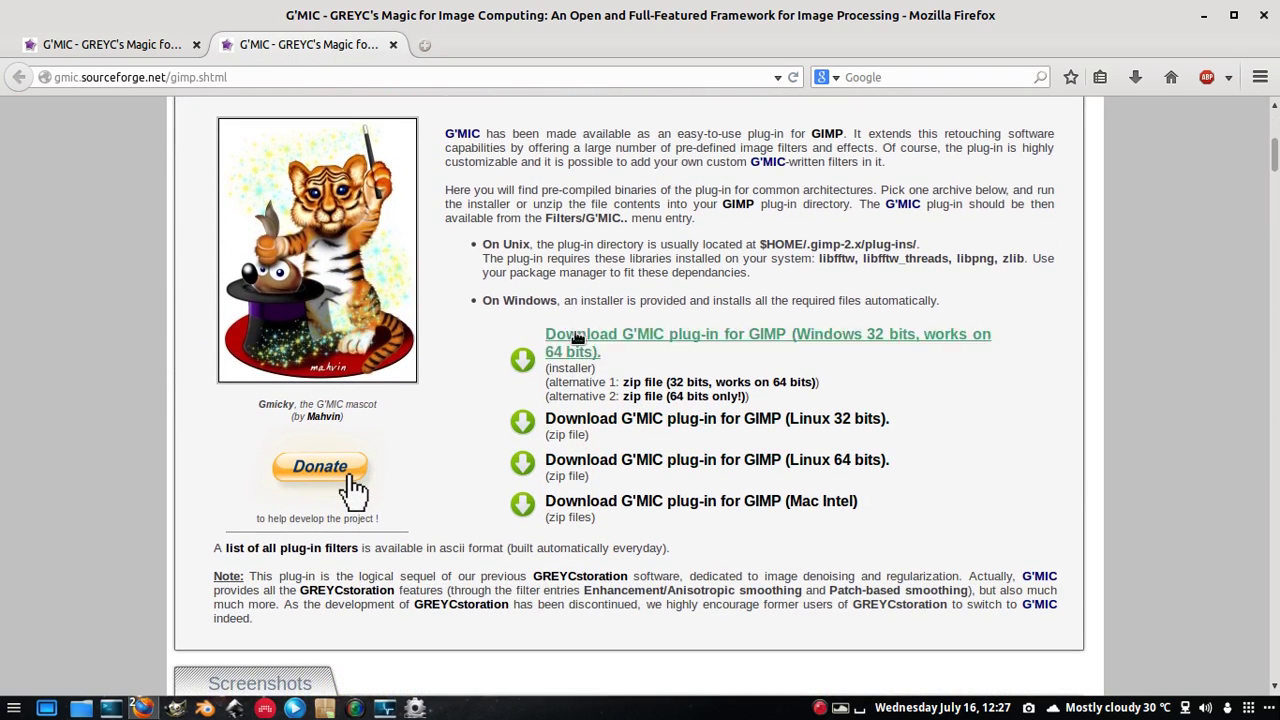
pyautogui.scroll(5, 512, 215)
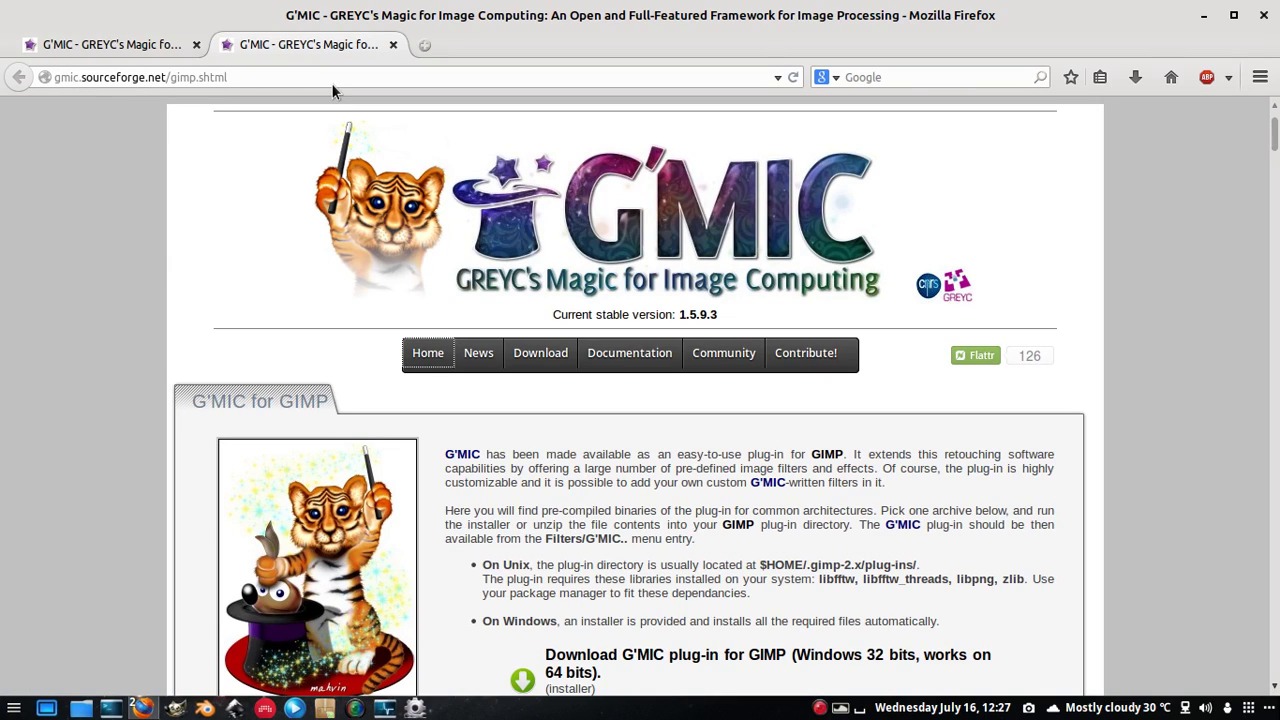
pyautogui.scroll(-5, 461, 330)
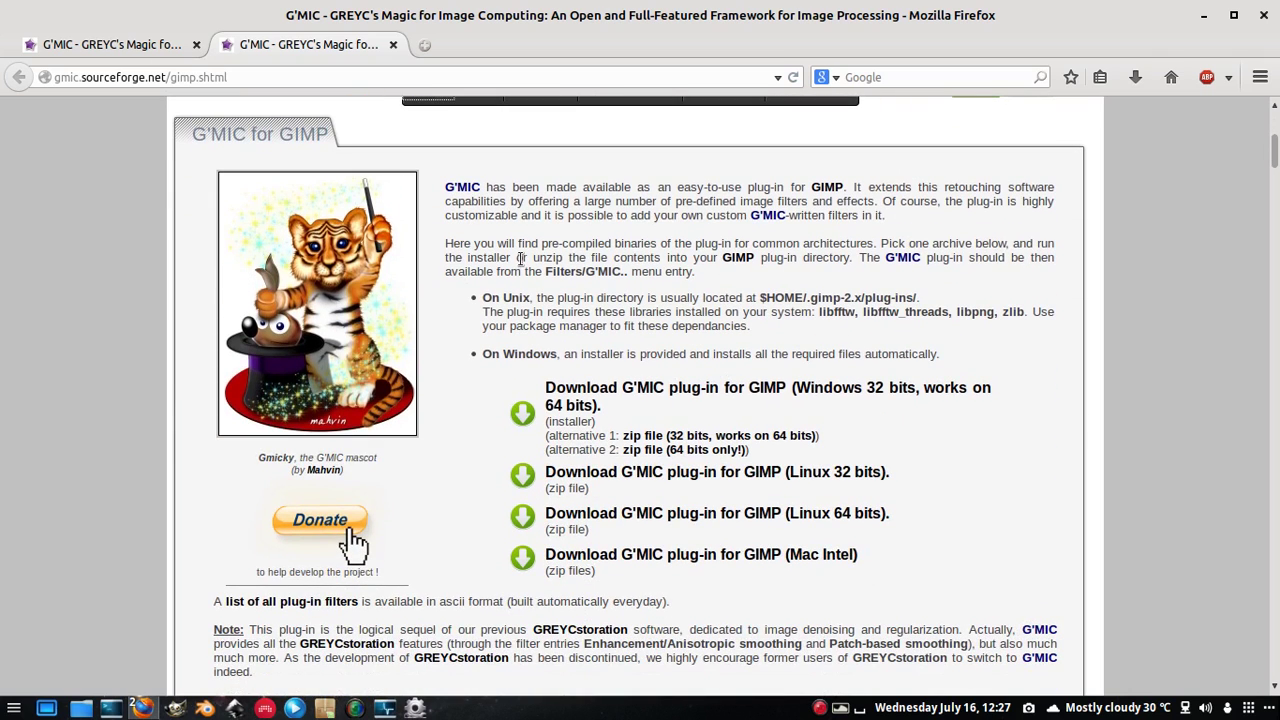
pyautogui.scroll(-1, 776, 346)
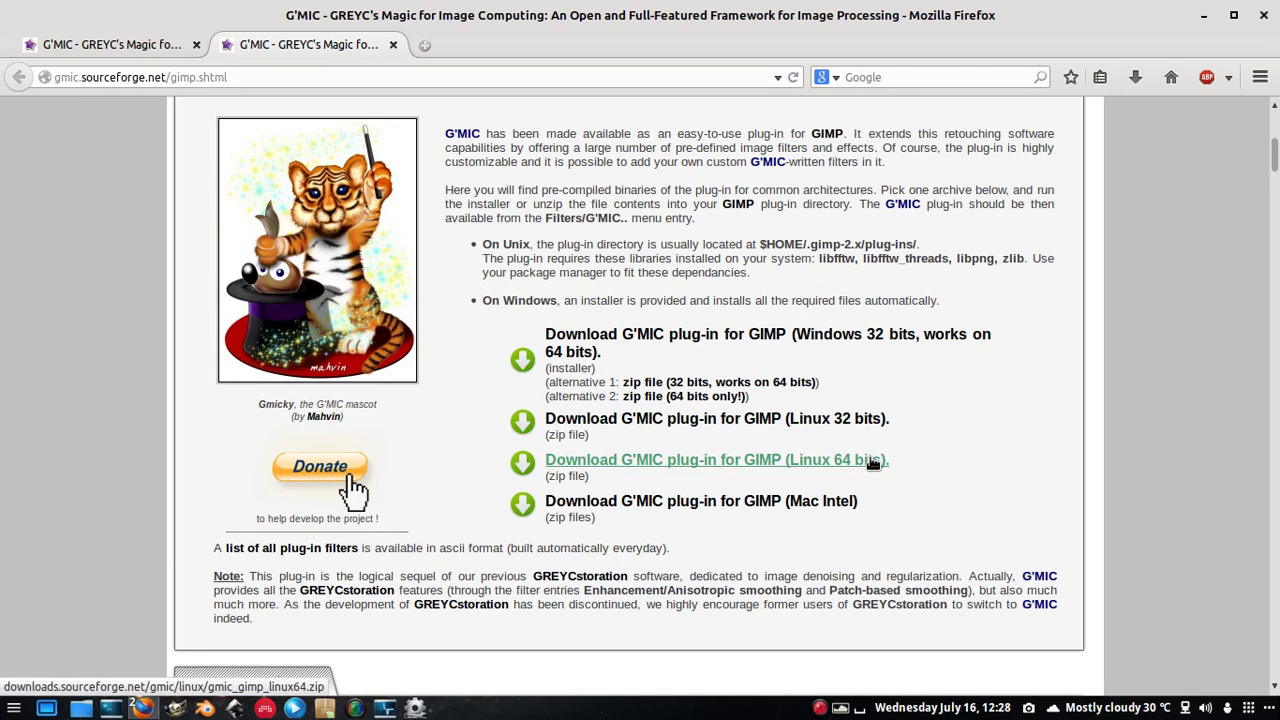
pyautogui.scroll(-2, 873, 463)
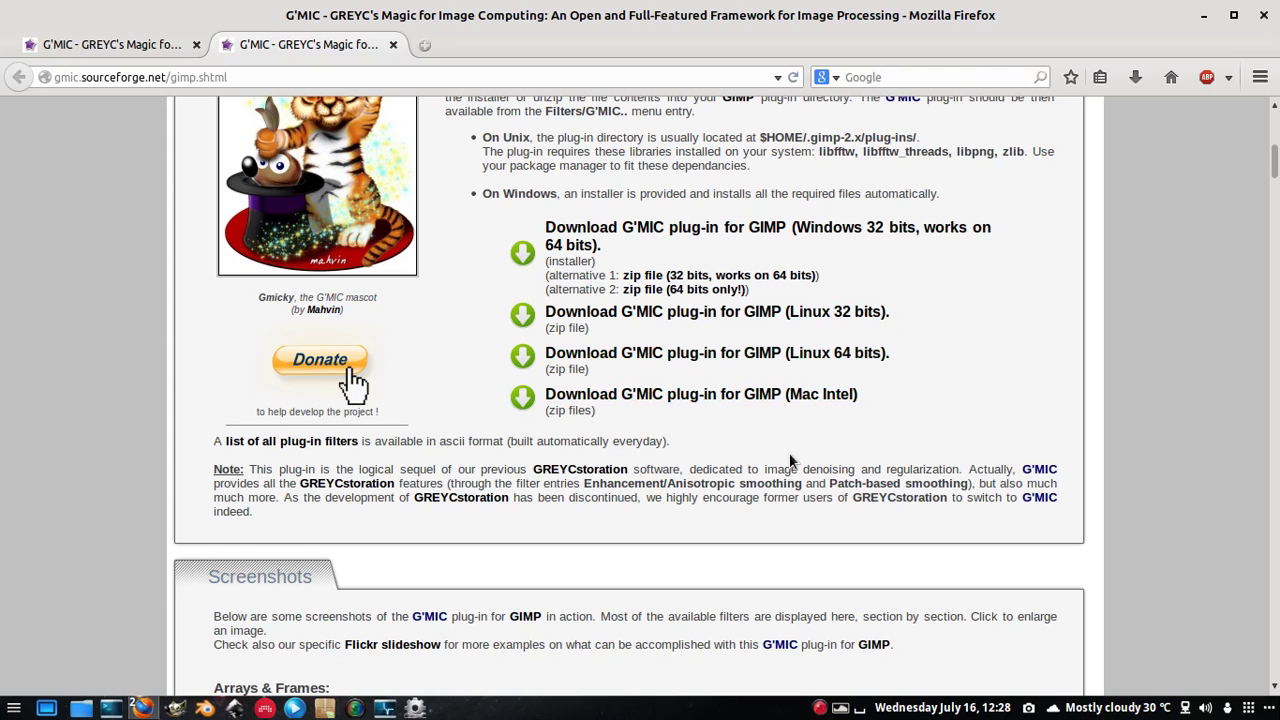
pyautogui.click(78, 46)
pyautogui.click(322, 46)
pyautogui.click(133, 46)
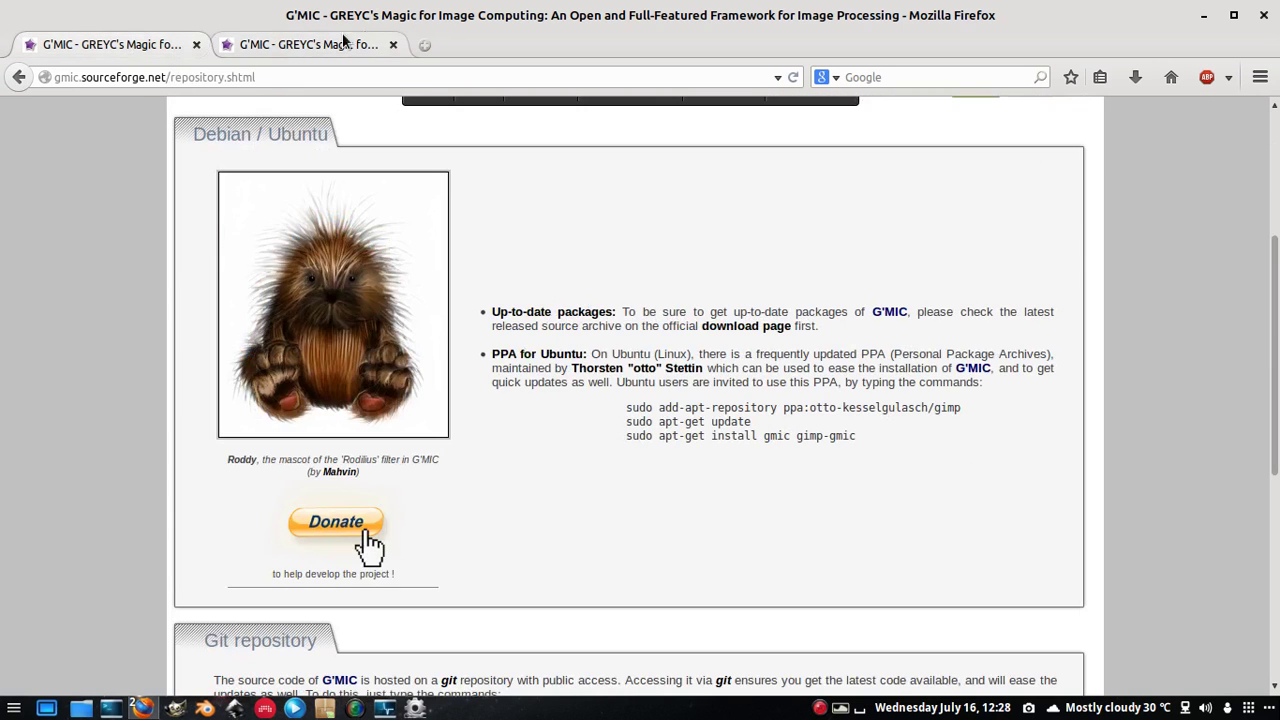
pyautogui.click(393, 45)
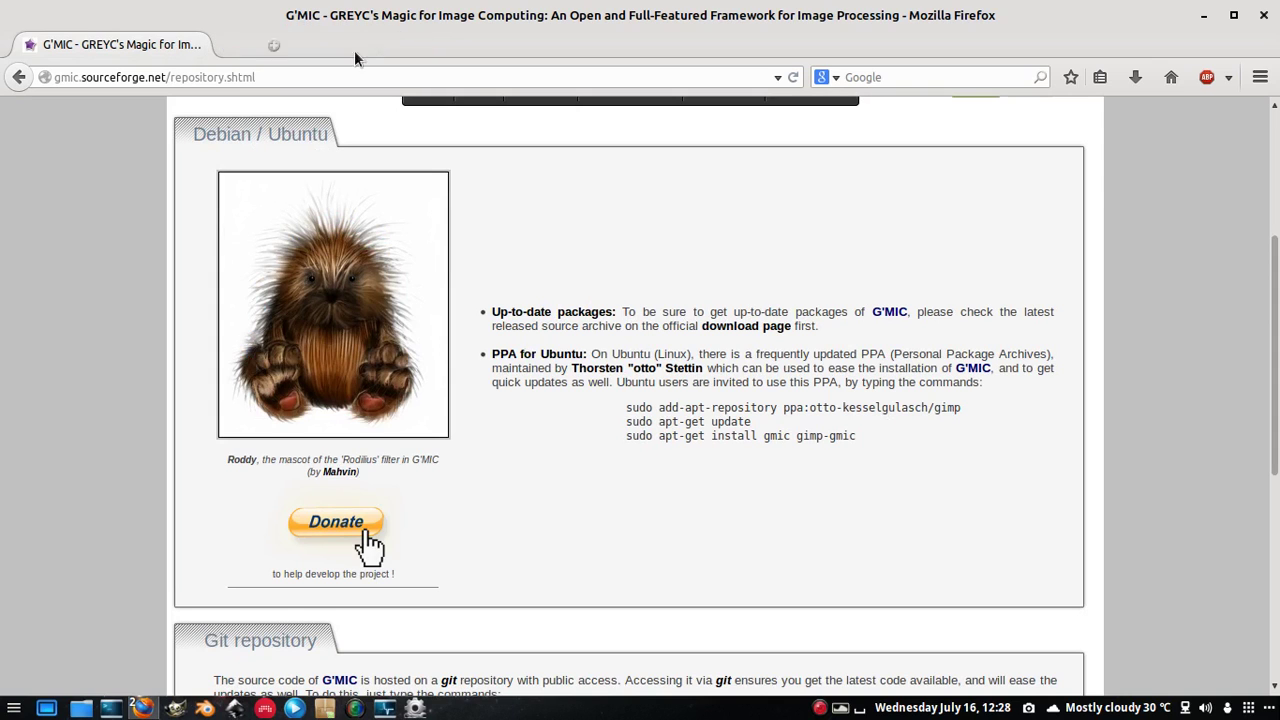
# Step: Close Firefox and its Library window, launch GIMP and show the Layers dock
pyautogui.click(1262, 18)
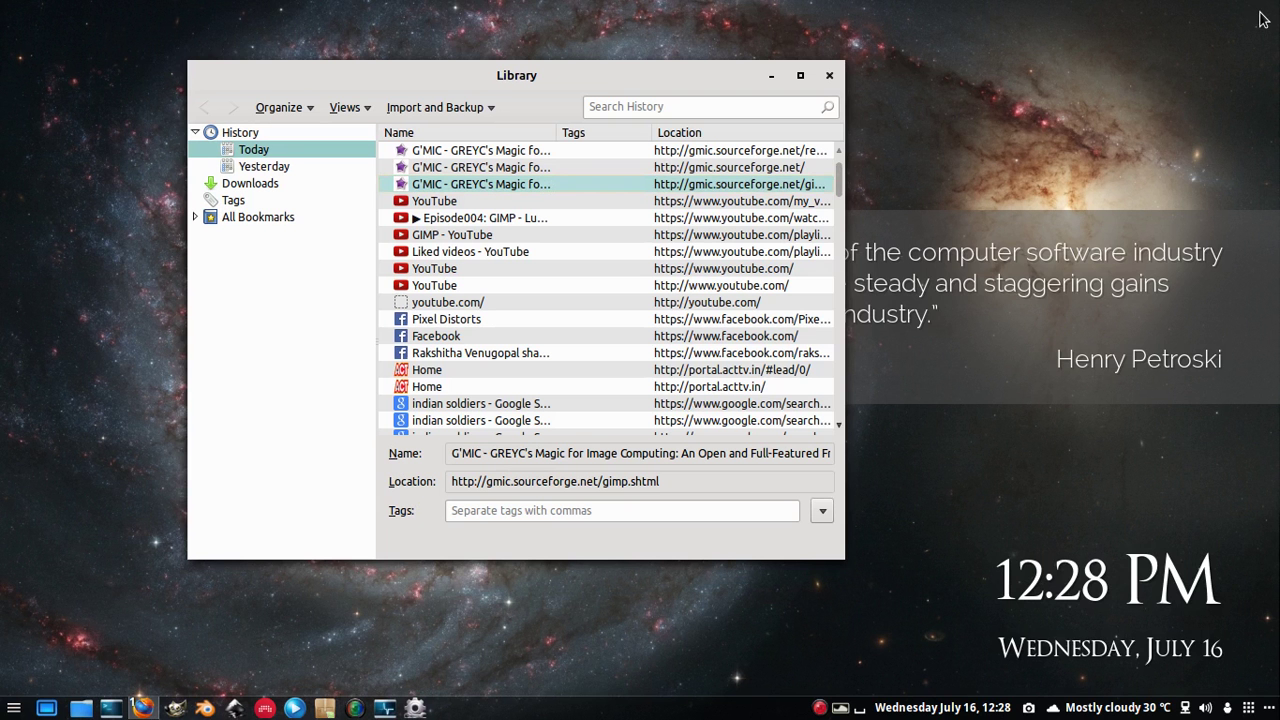
pyautogui.click(829, 77)
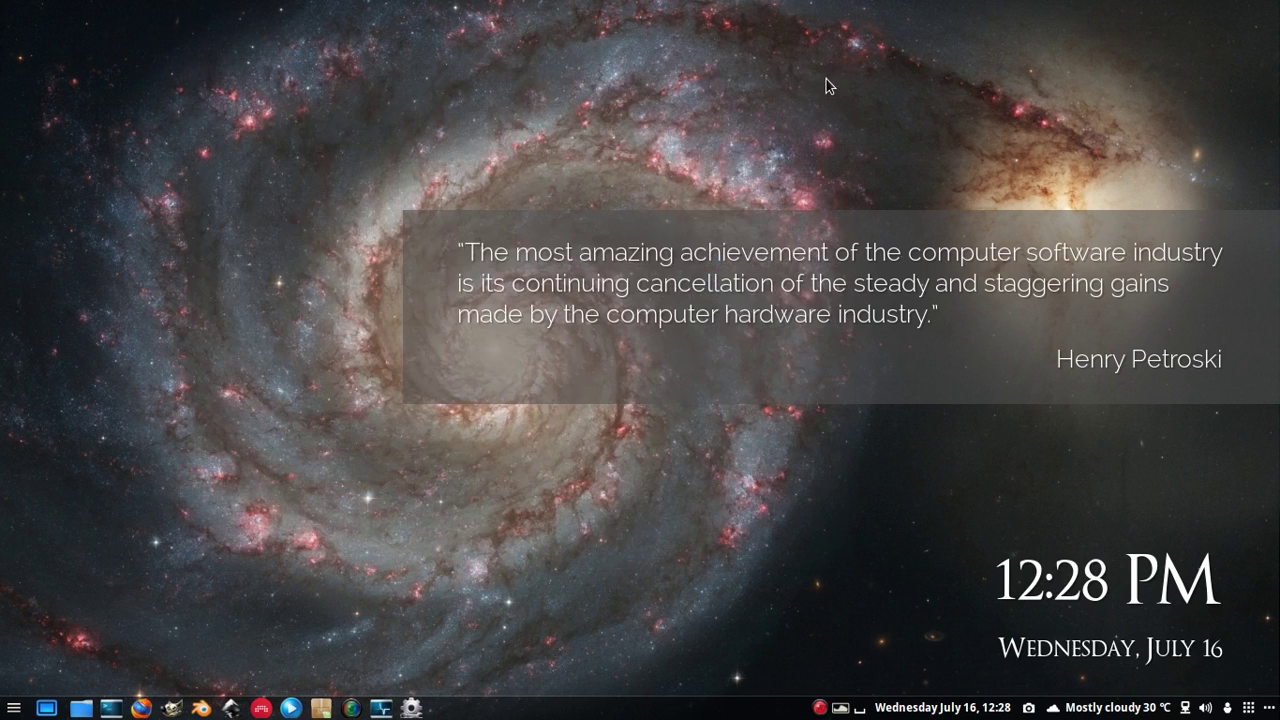
pyautogui.click(171, 708)
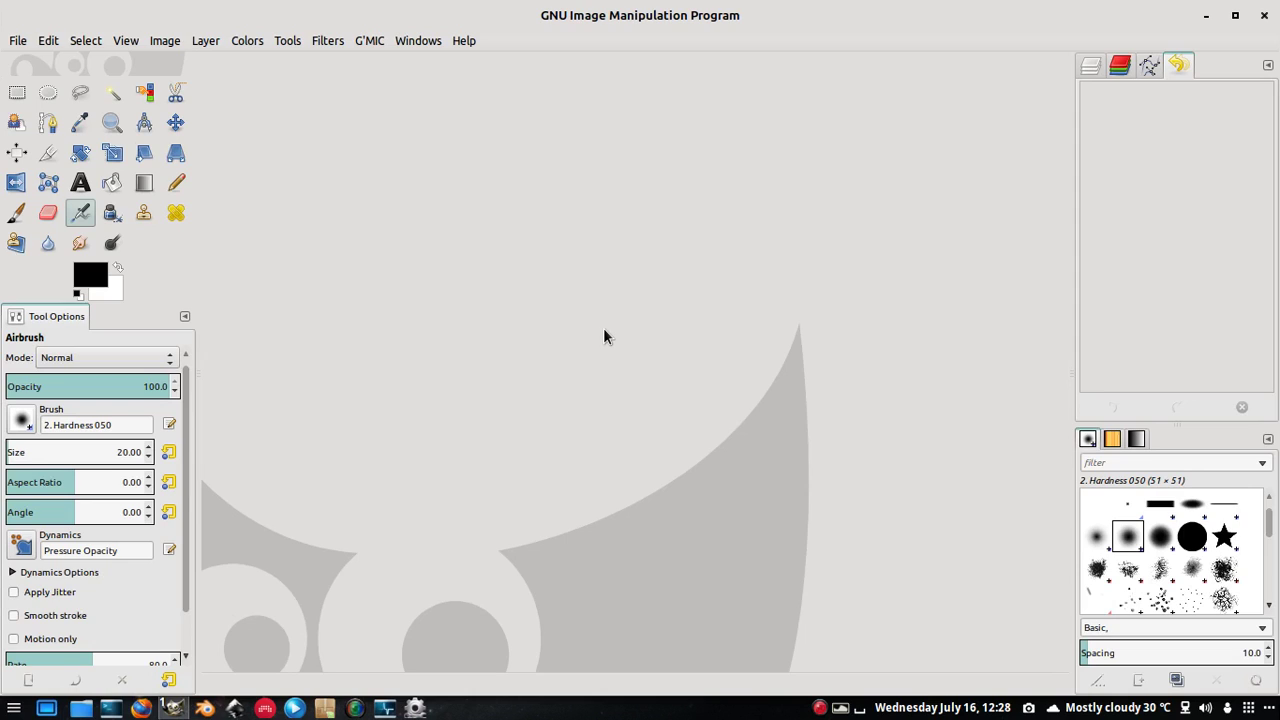
pyautogui.click(1089, 66)
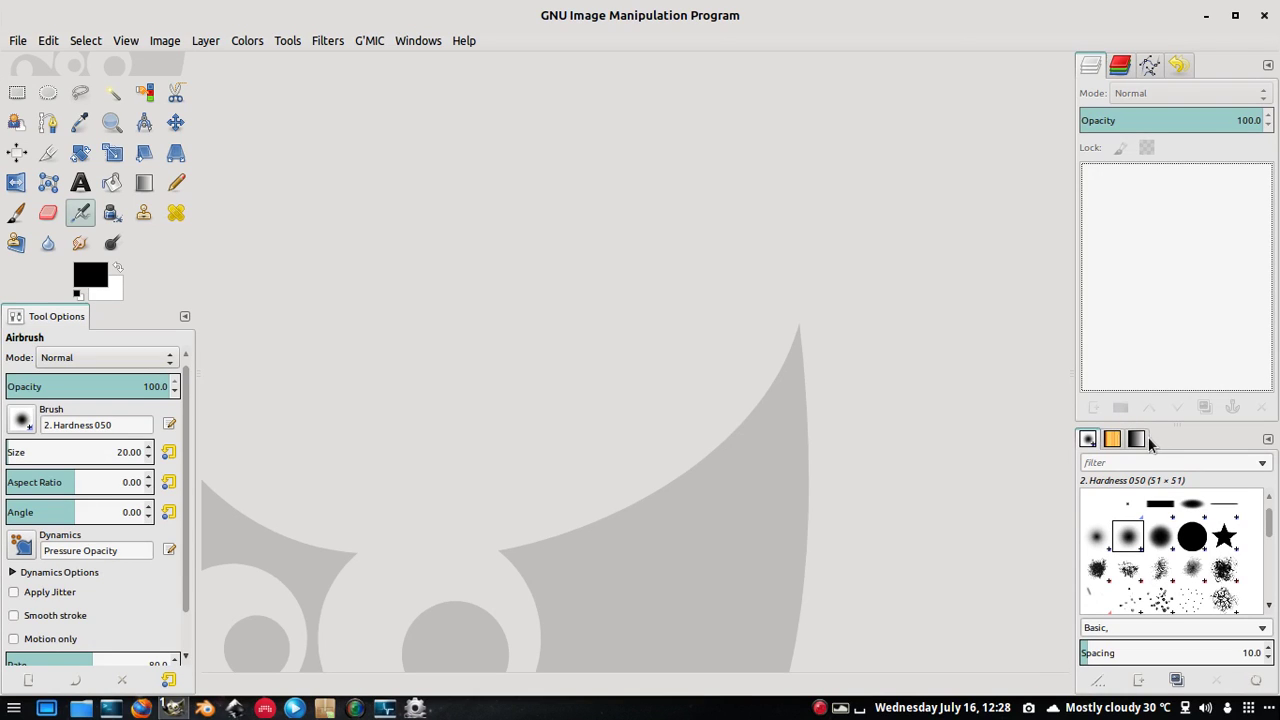
# Step: Open dusty-v-22.jpg from the Projects/gimp/stock folder via File > Open
pyautogui.click(16, 41)
pyautogui.click(30, 100)
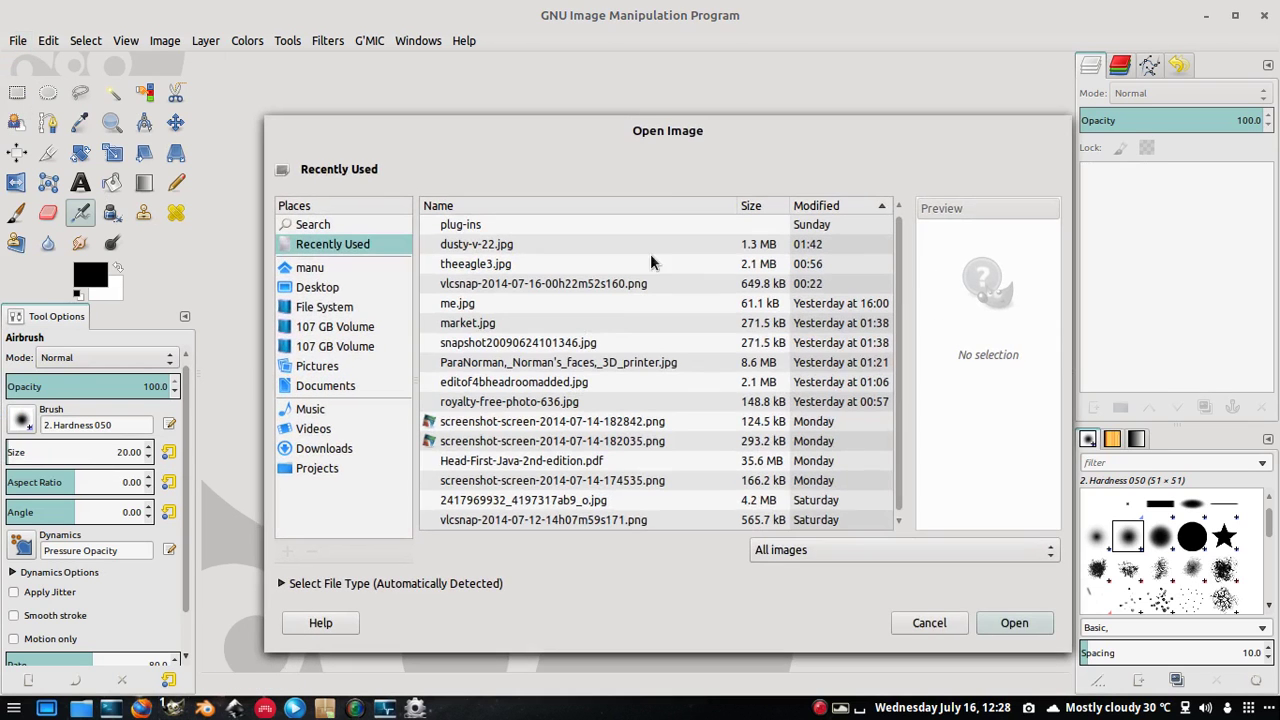
pyautogui.moveTo(625, 138); pyautogui.dragTo(653, 96)
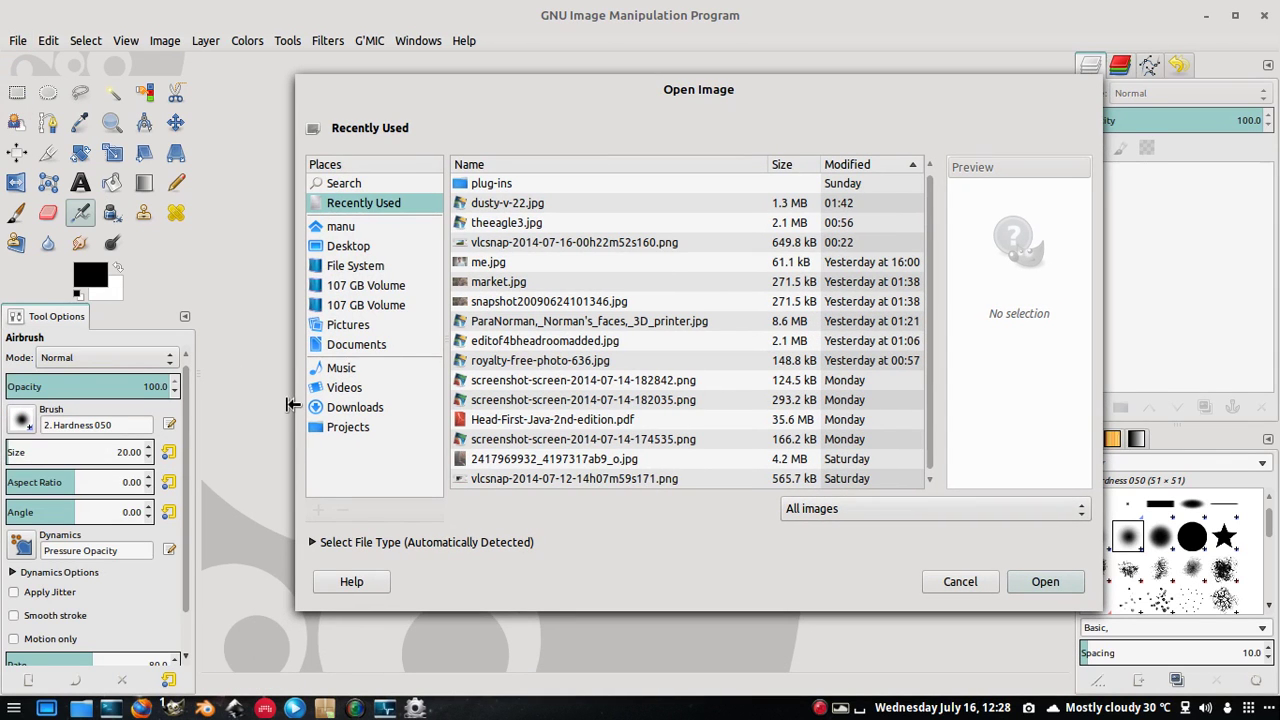
pyautogui.click(350, 330)
pyautogui.click(345, 427)
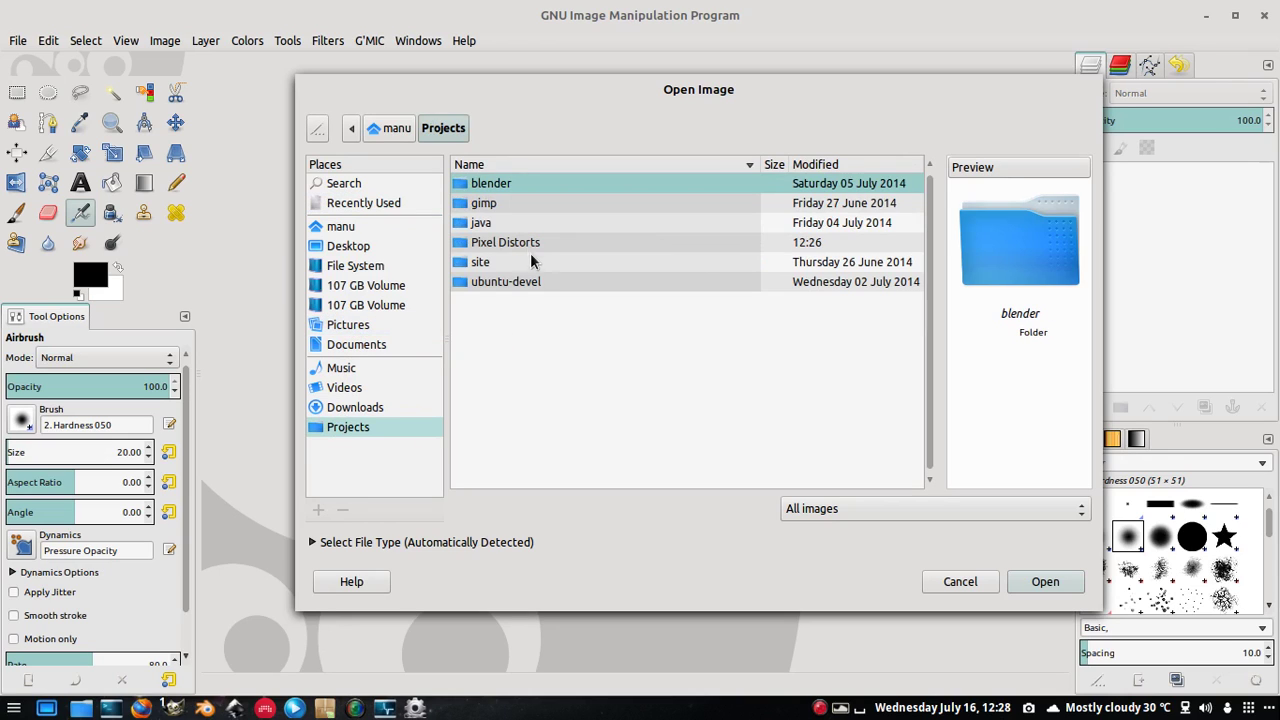
pyautogui.doubleClick(505, 205)
pyautogui.doubleClick(500, 183)
pyautogui.moveTo(694, 86); pyautogui.dragTo(613, 76)
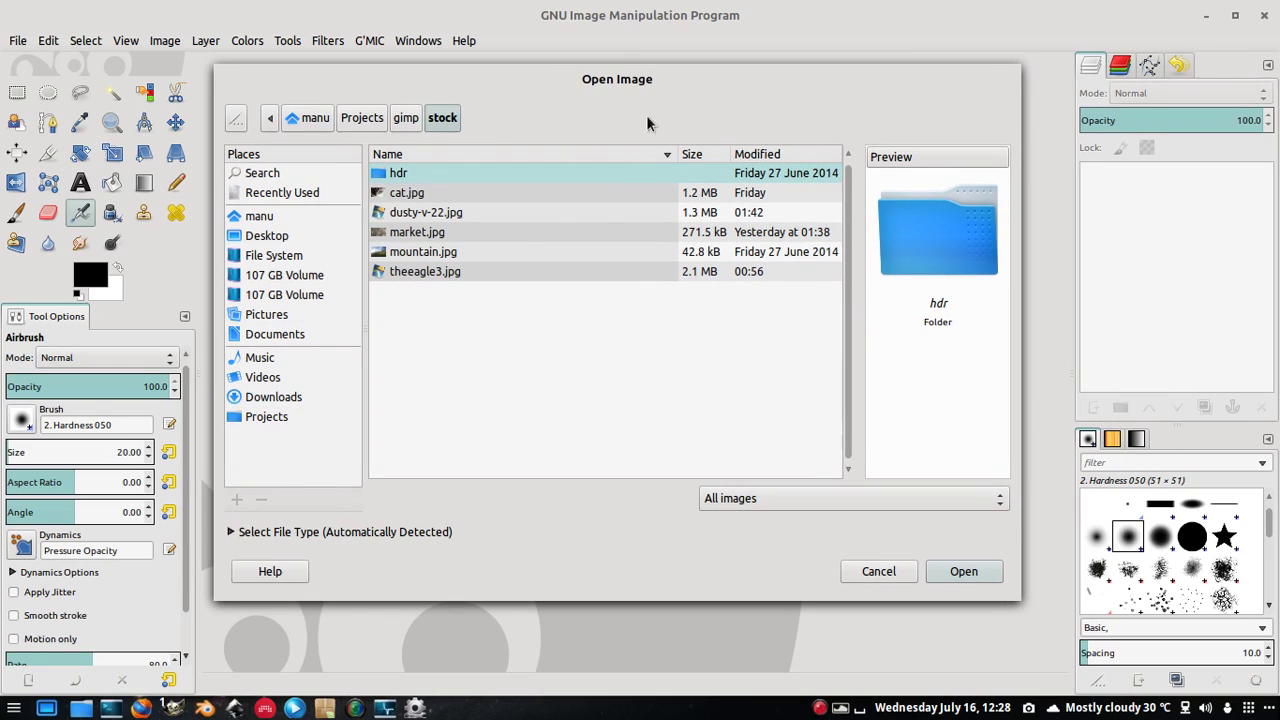
pyautogui.click(441, 213)
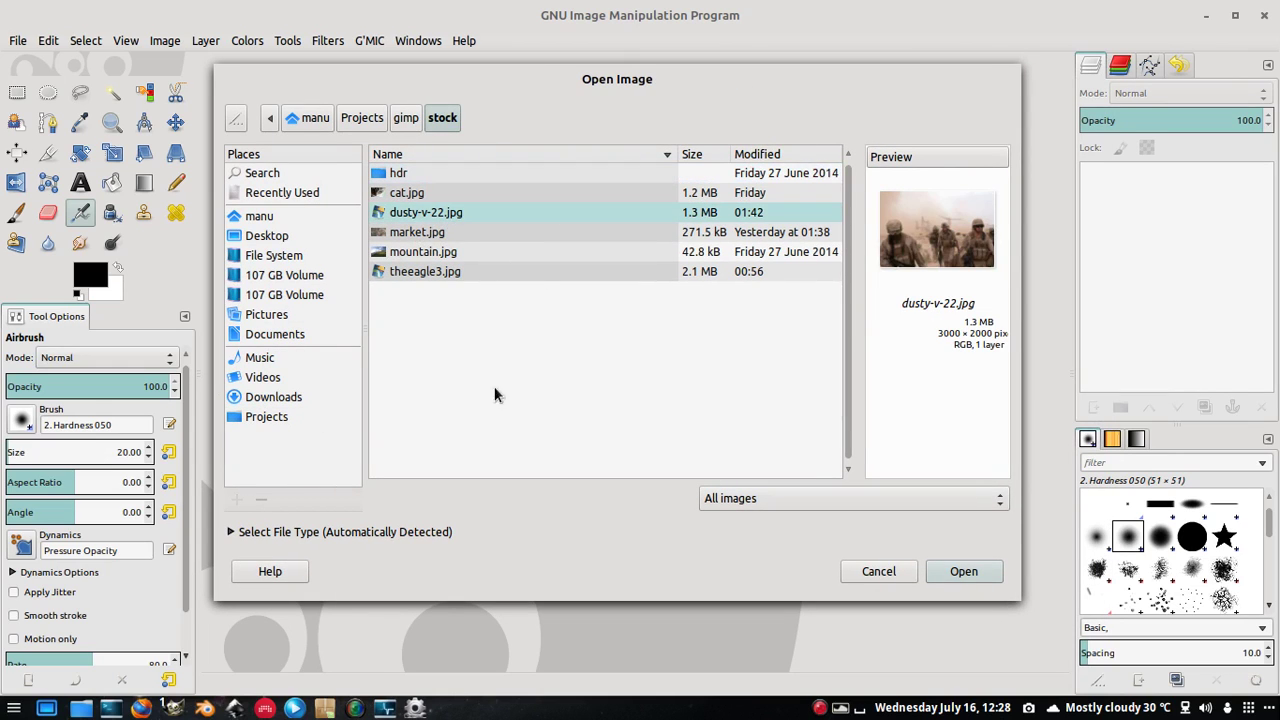
pyautogui.click(955, 575)
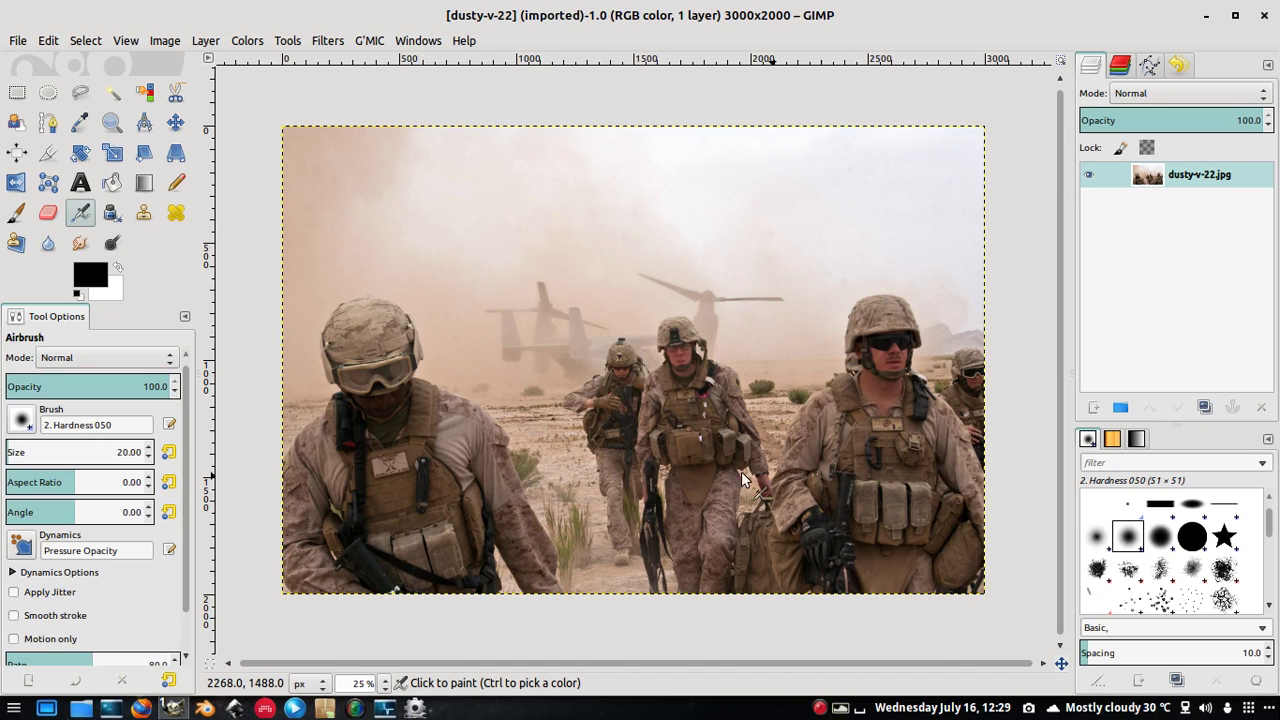
# Step: Zoom to 100% on the soldier's vest, then back out to 25%
pyautogui.press('1')
pyautogui.press('-')
pyautogui.press('-')
pyautogui.press('-')
pyautogui.press('-')
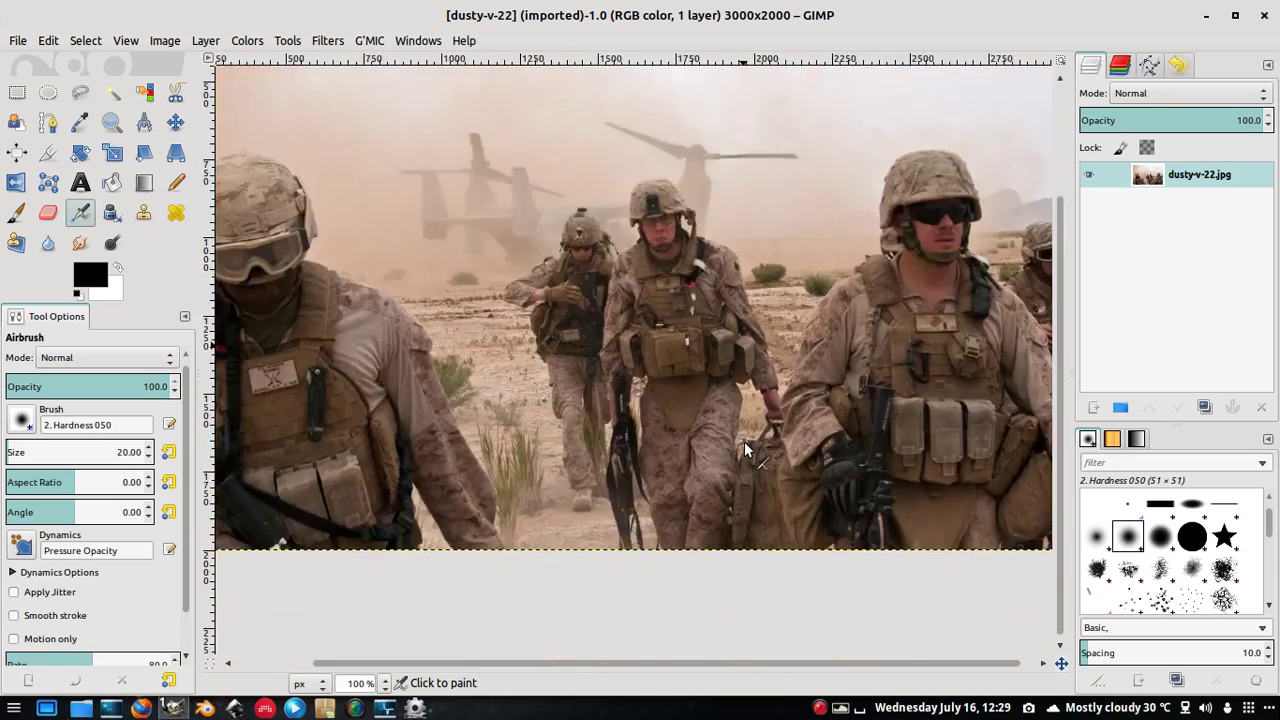
pyautogui.press('+')
pyautogui.press('-')
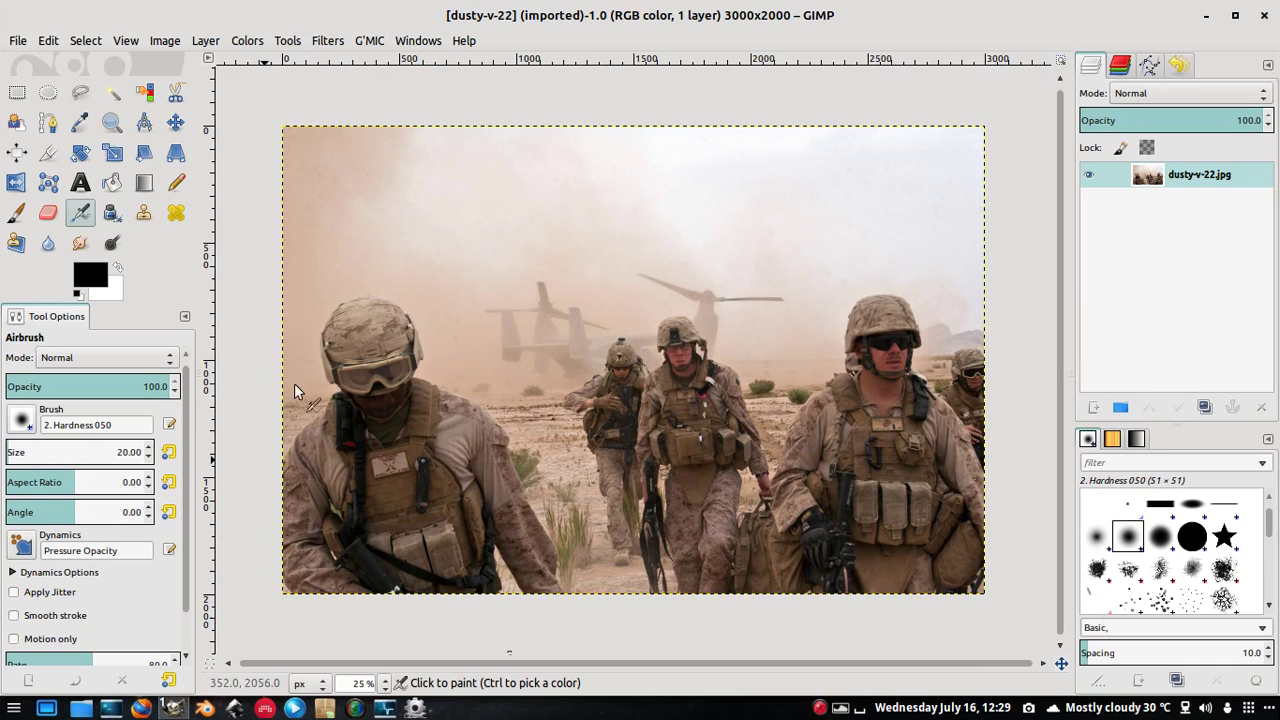
# Step: Rename the photo's single layer to 'base'
pyautogui.doubleClick(1220, 175)
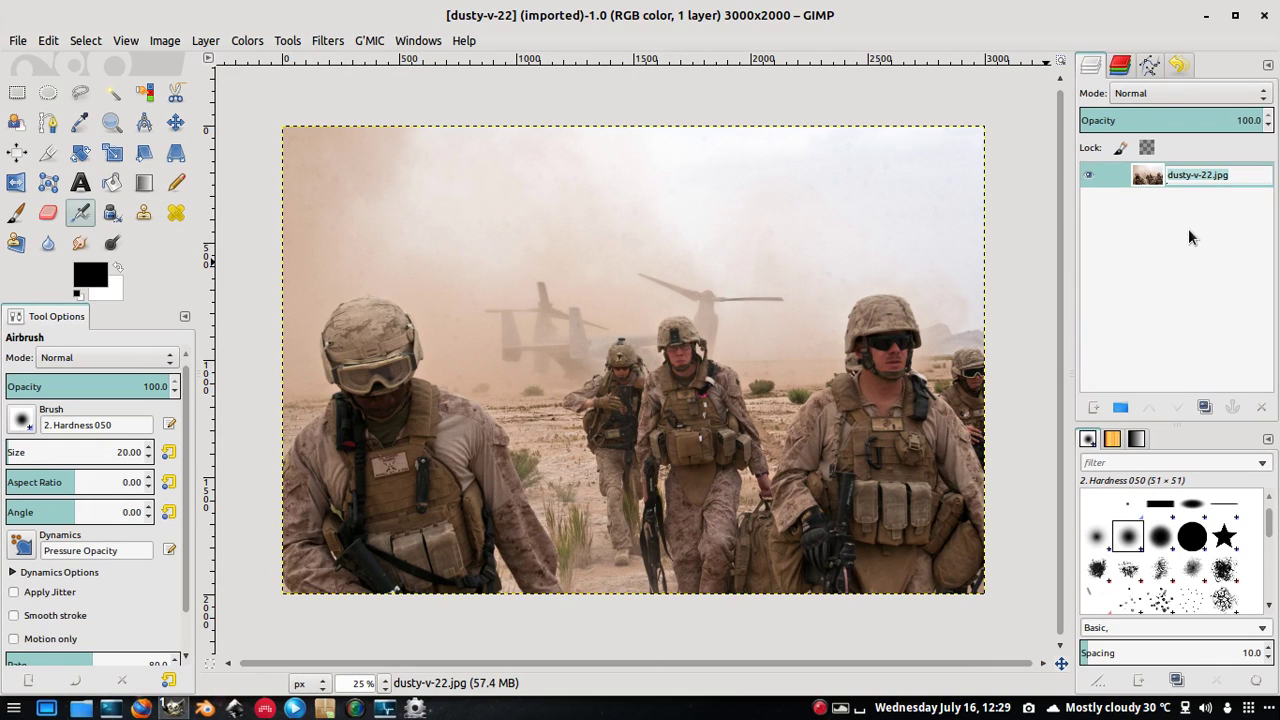
pyautogui.write('bass')
pyautogui.press('BackSpace')
pyautogui.write('e')
pyautogui.press('Return')
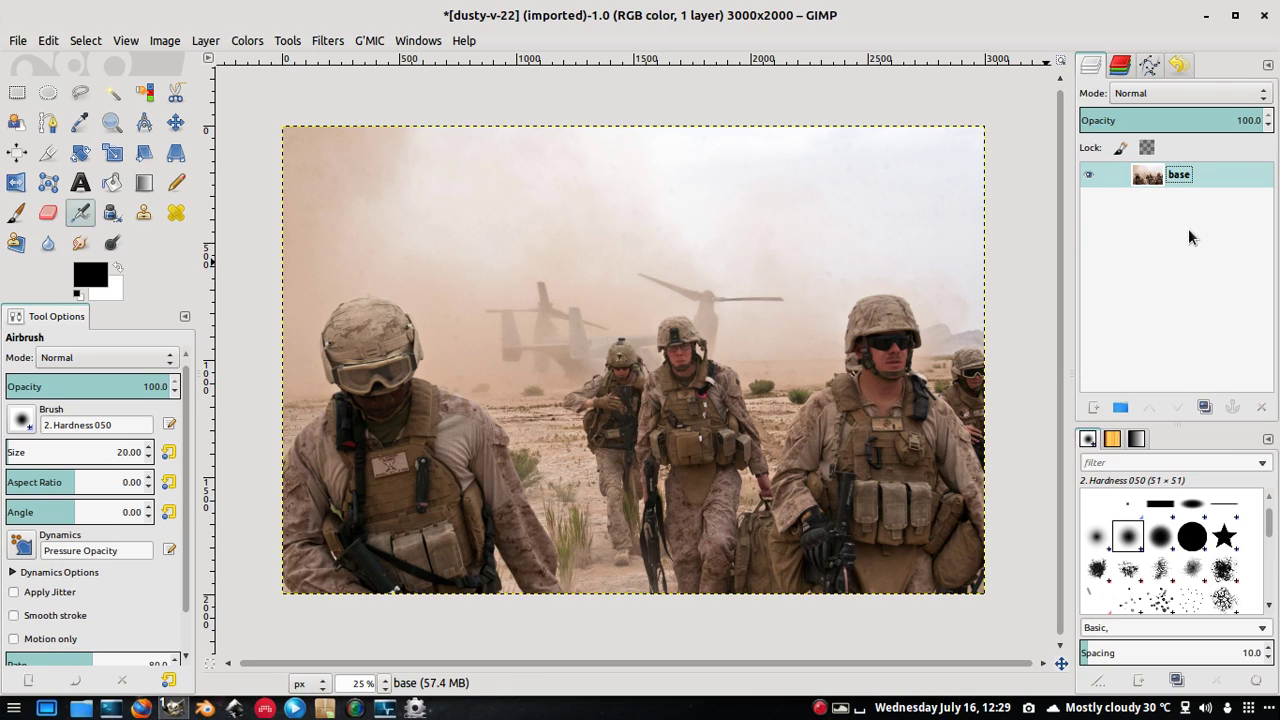
# Step: Scroll around the canvas to inspect the photo's details
pyautogui.keyDown('ctrl'); pyautogui.scroll(3, 900, 390); pyautogui.keyUp('ctrl')
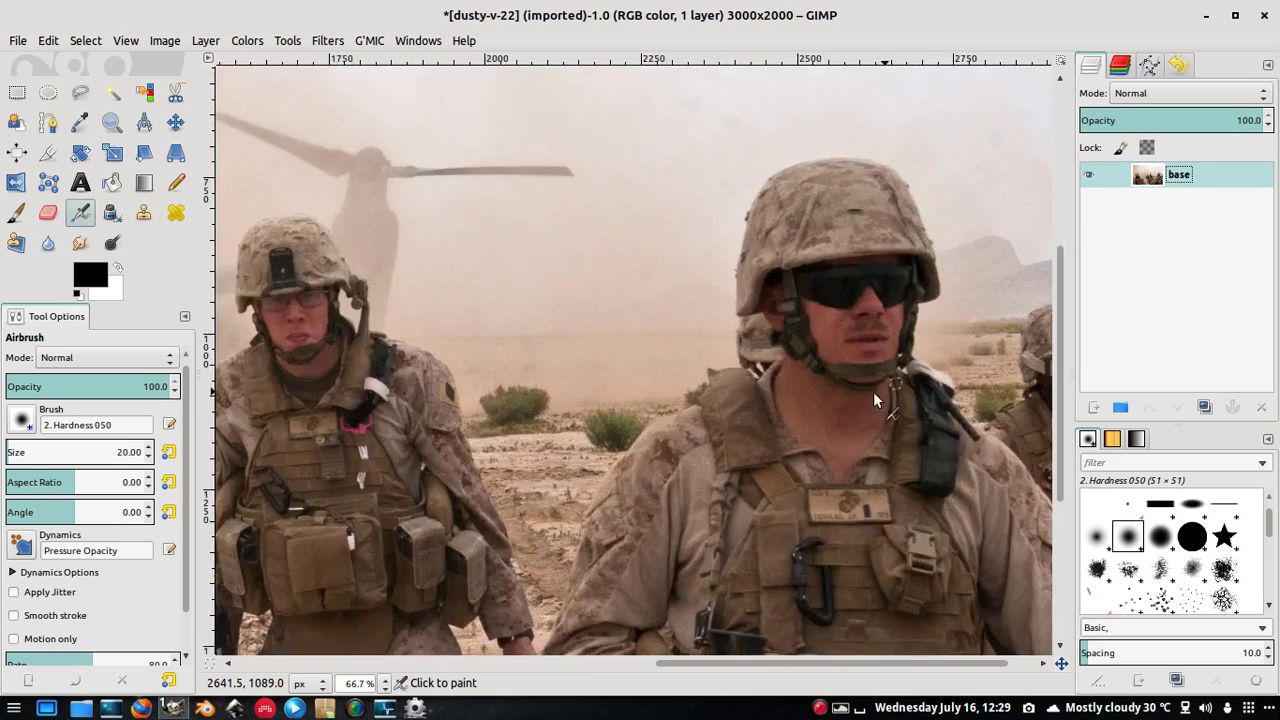
pyautogui.keyDown('ctrl'); pyautogui.scroll(1, 871, 400); pyautogui.keyUp('ctrl')
pyautogui.scroll(-5, 786, 423)
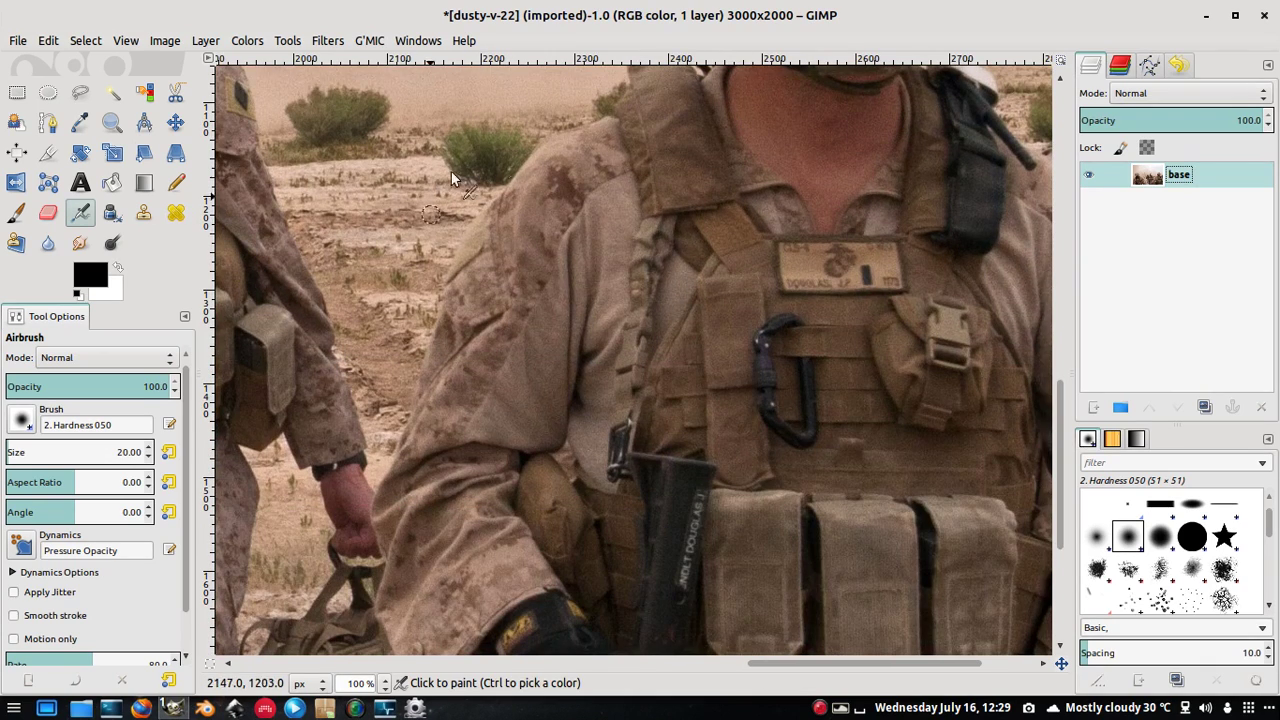
pyautogui.scroll(5, 829, 268)
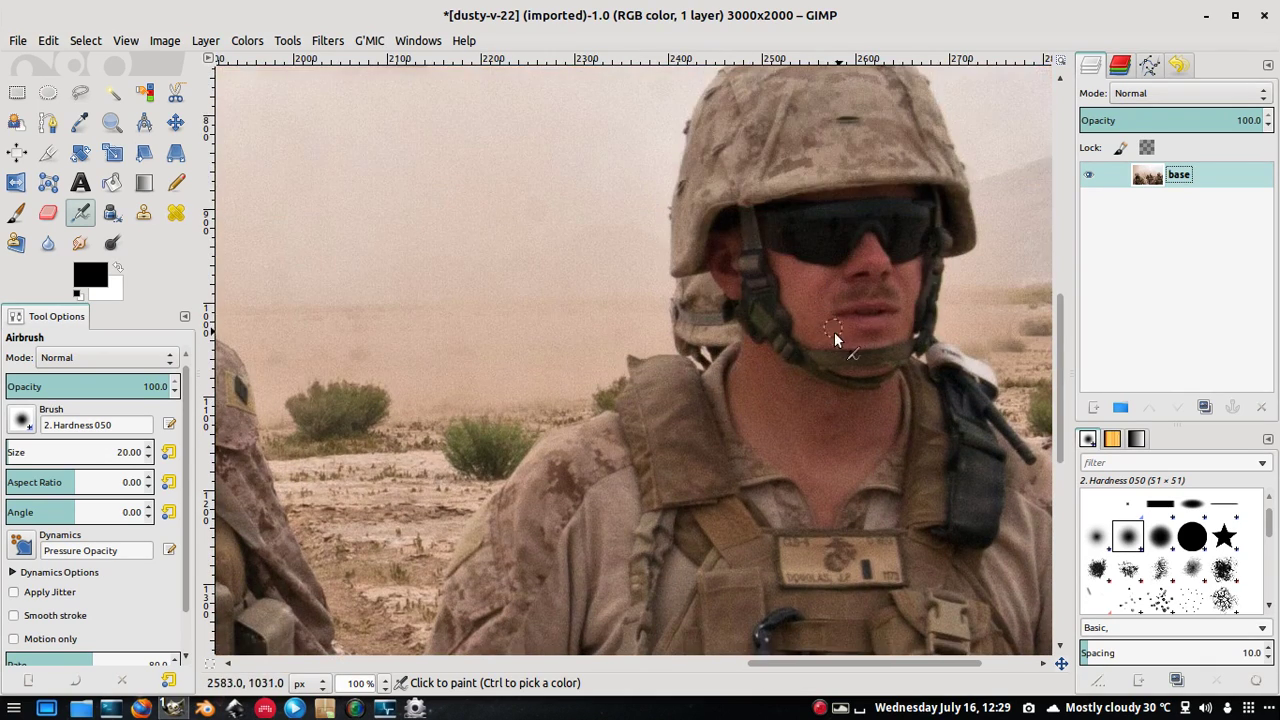
pyautogui.scroll(-3, 420, 385)
pyautogui.scroll(-5, 423, 509)
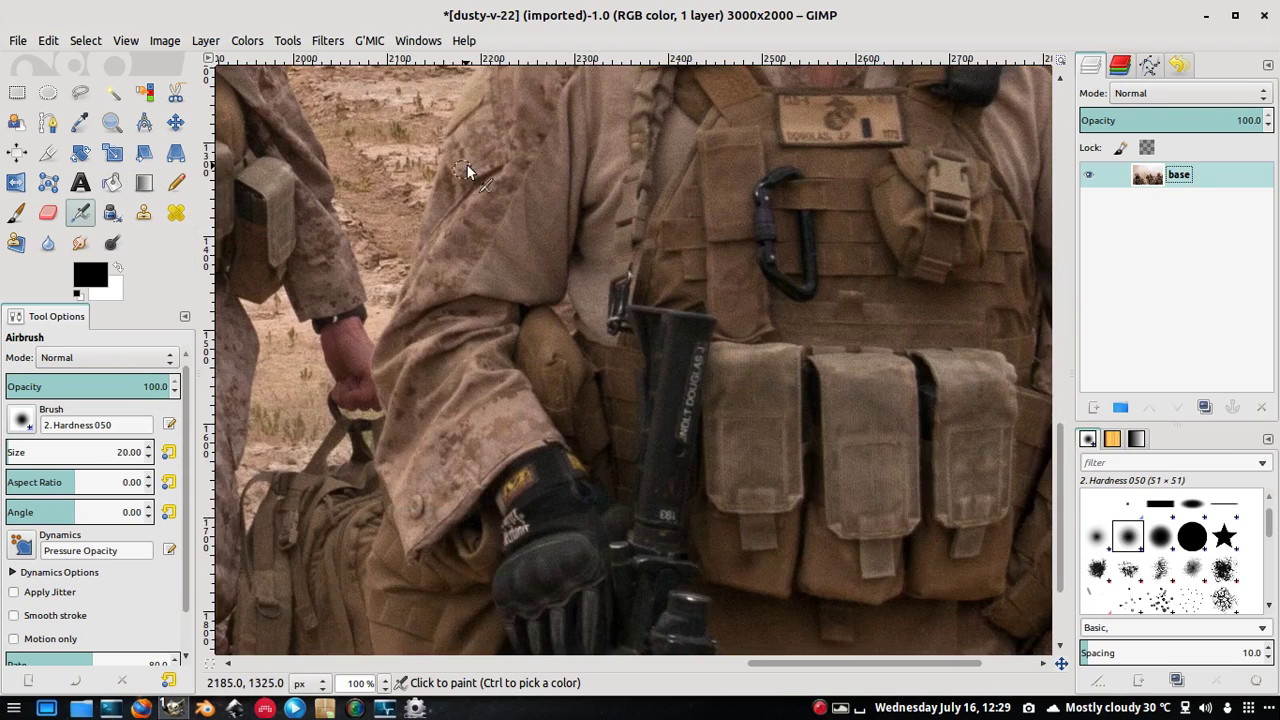
pyautogui.scroll(8, 470, 160)
pyautogui.scroll(-3, 480, 134)
pyautogui.scroll(-5, 591, 389)
pyautogui.hscroll(-8, 829, 660)
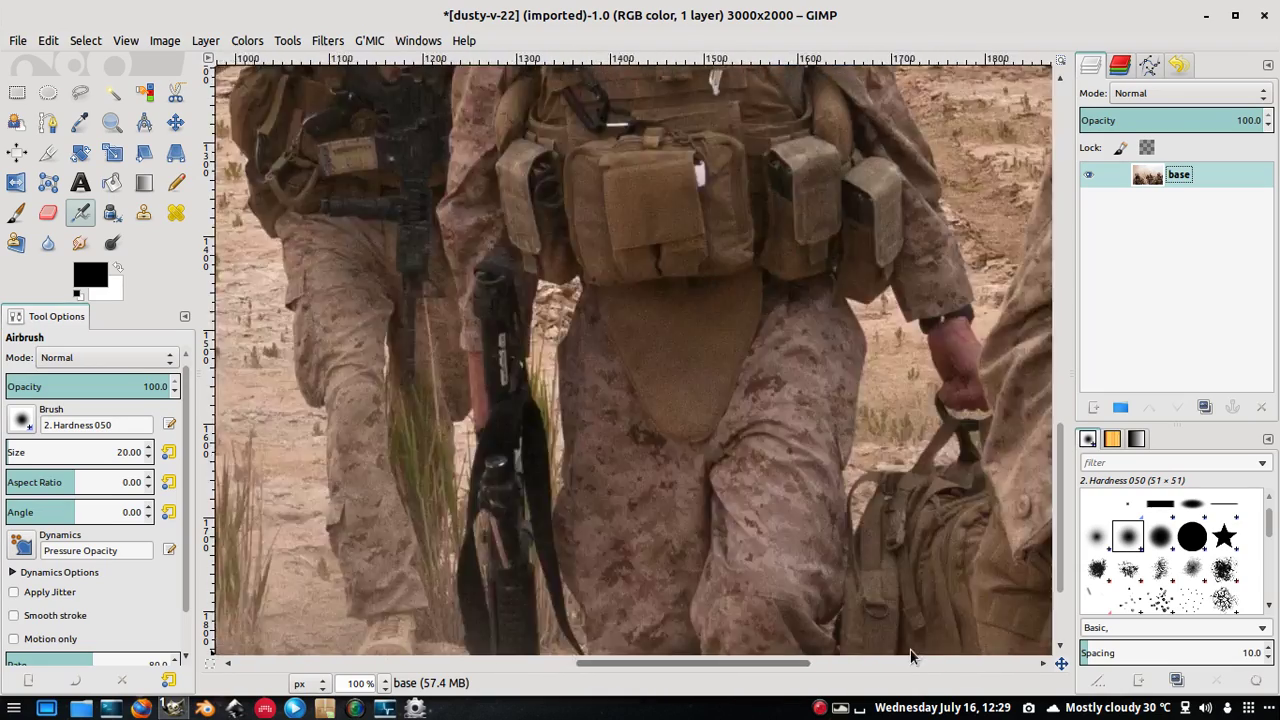
pyautogui.hscroll(10, 806, 400)
pyautogui.scroll(6, 709, 386)
pyautogui.scroll(-2, 772, 433)
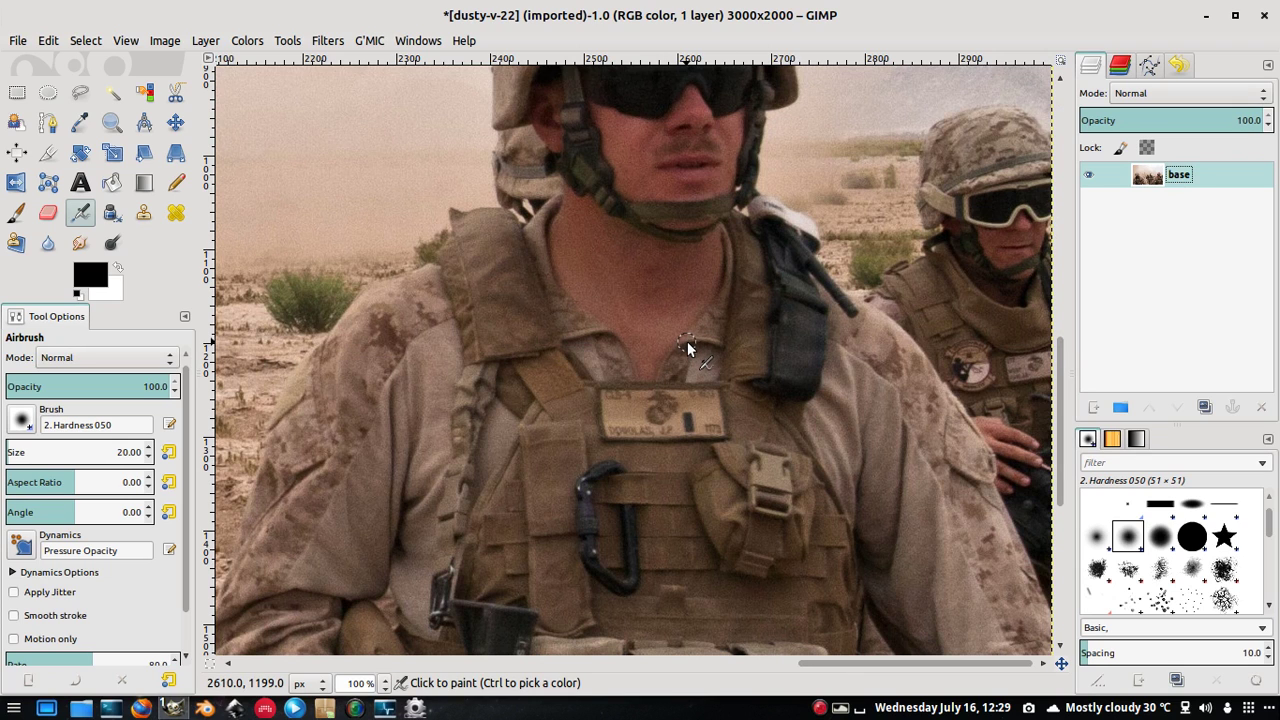
pyautogui.scroll(5, 687, 347)
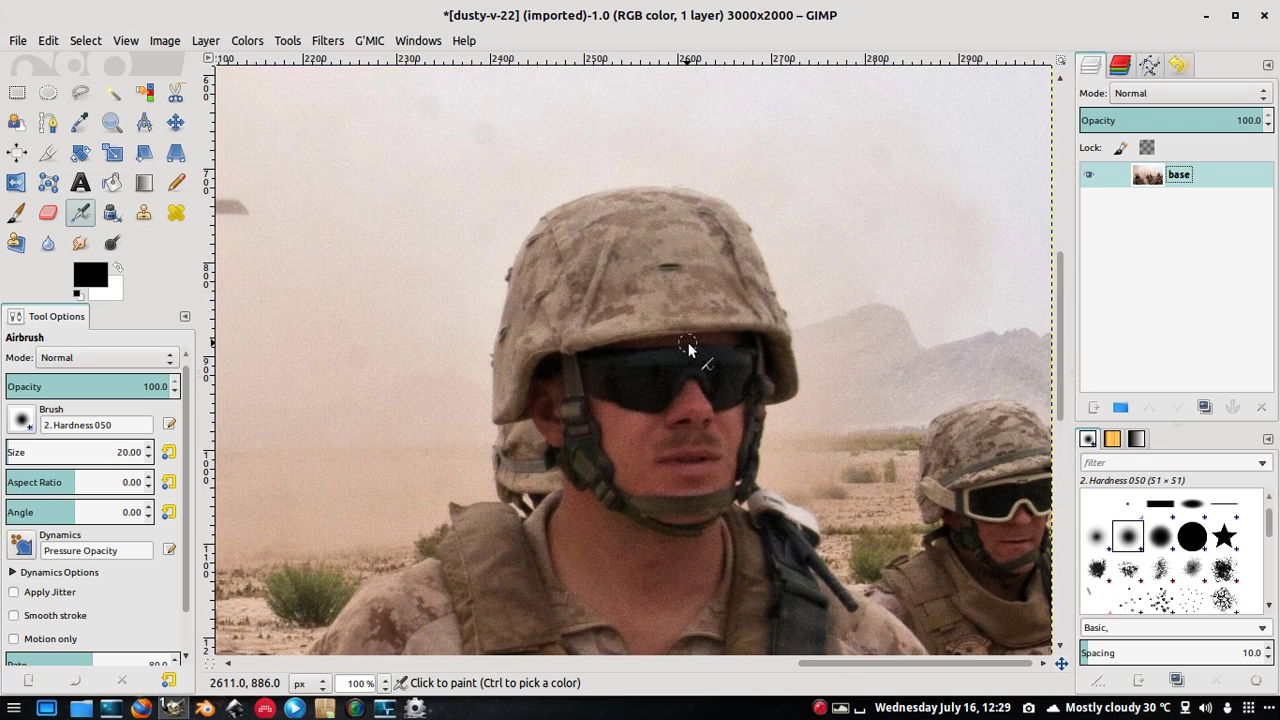
pyautogui.scroll(-8, 690, 350)
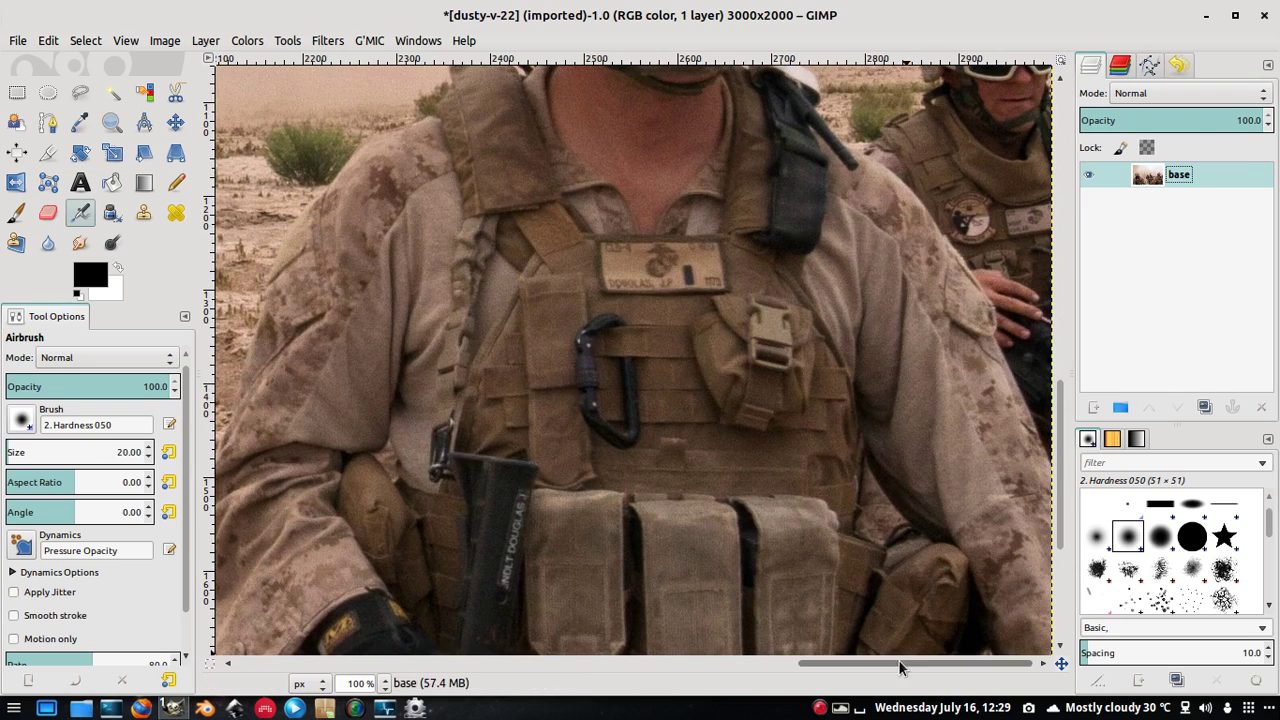
pyautogui.keyDown('ctrl'); pyautogui.scroll(-2, 604, 312); pyautogui.keyUp('ctrl')
pyautogui.keyDown('ctrl'); pyautogui.scroll(-4, 604, 312); pyautogui.keyUp('ctrl')
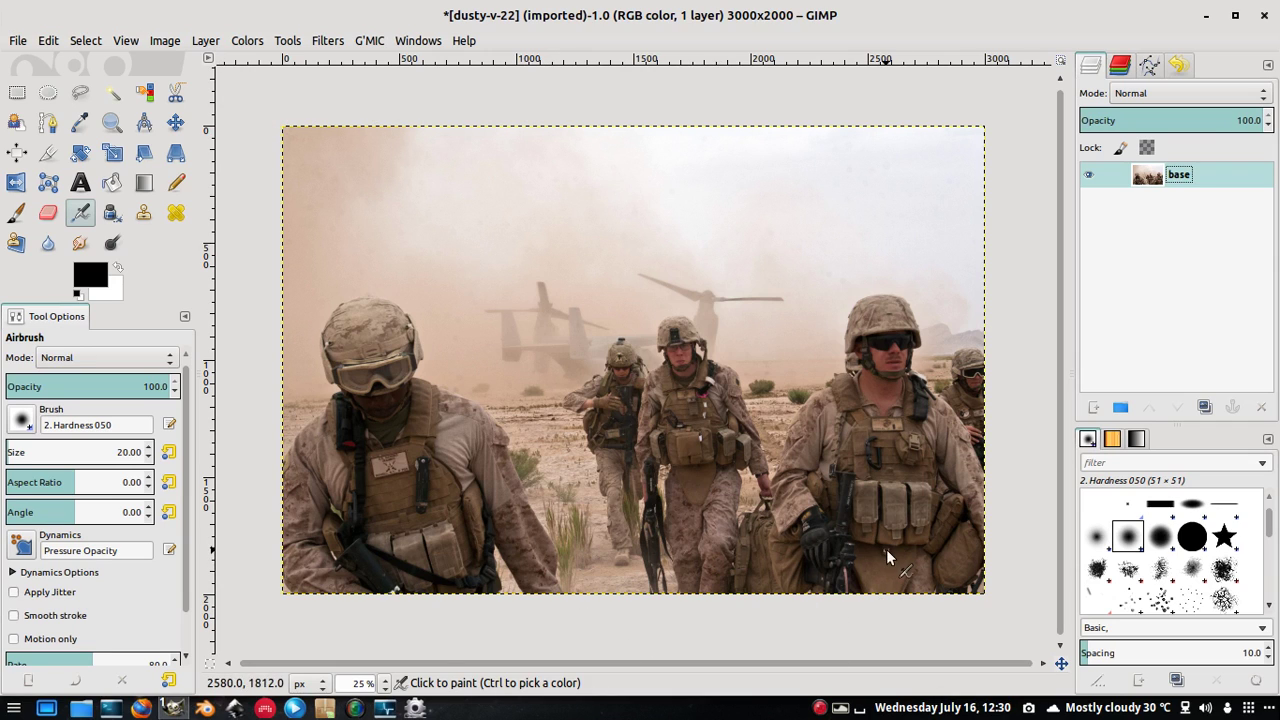
# Step: Duplicate the base layer and name the copy 'temp'
pyautogui.click(1205, 407)
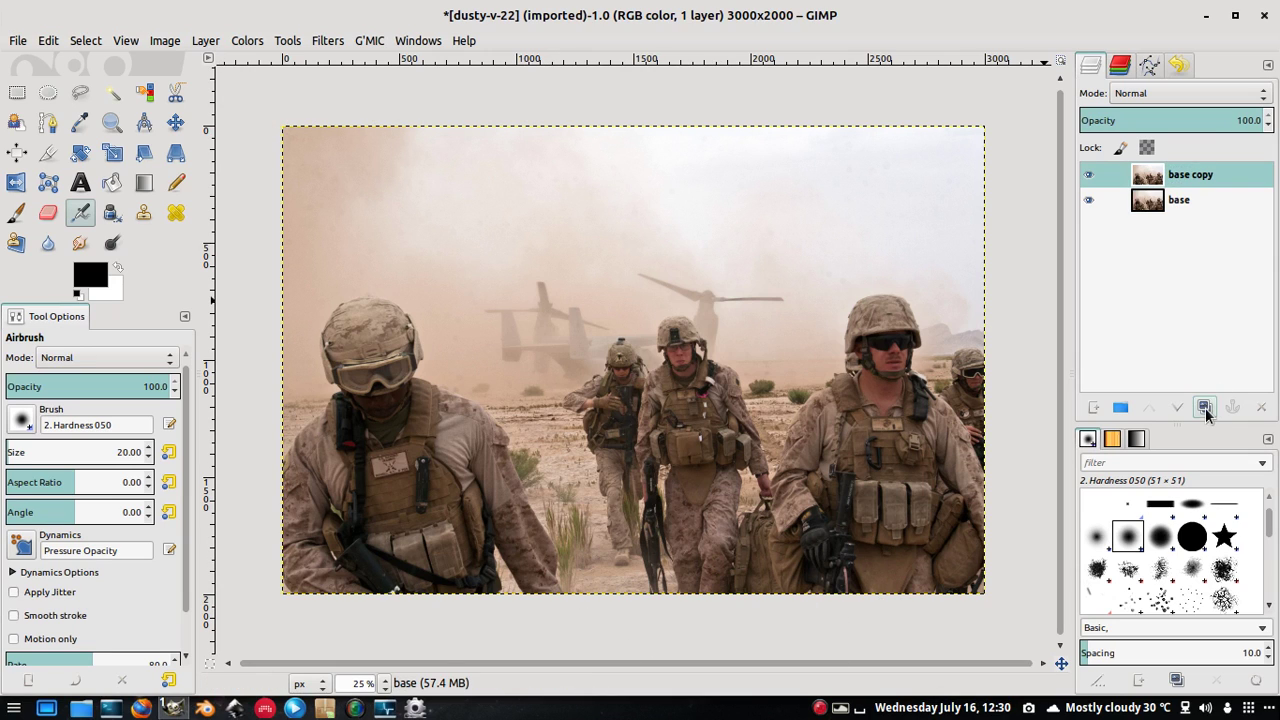
pyautogui.doubleClick(1193, 175)
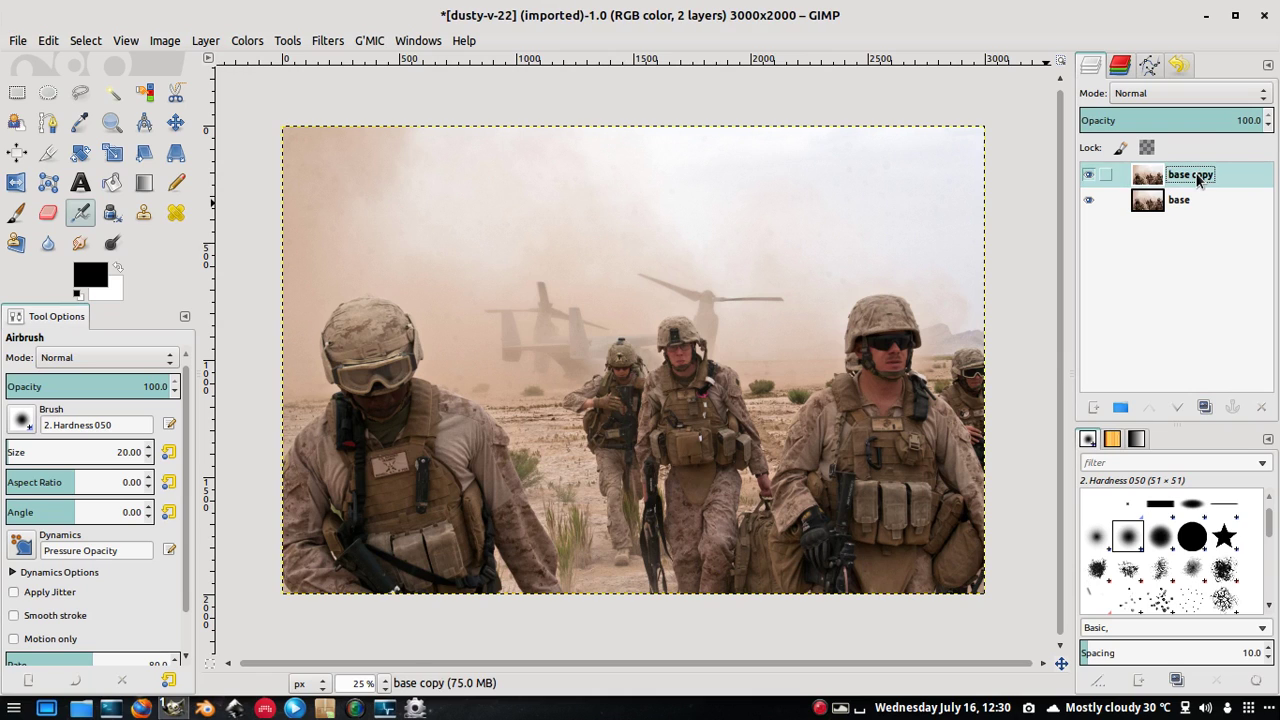
pyautogui.press('m')
pyautogui.press('p')
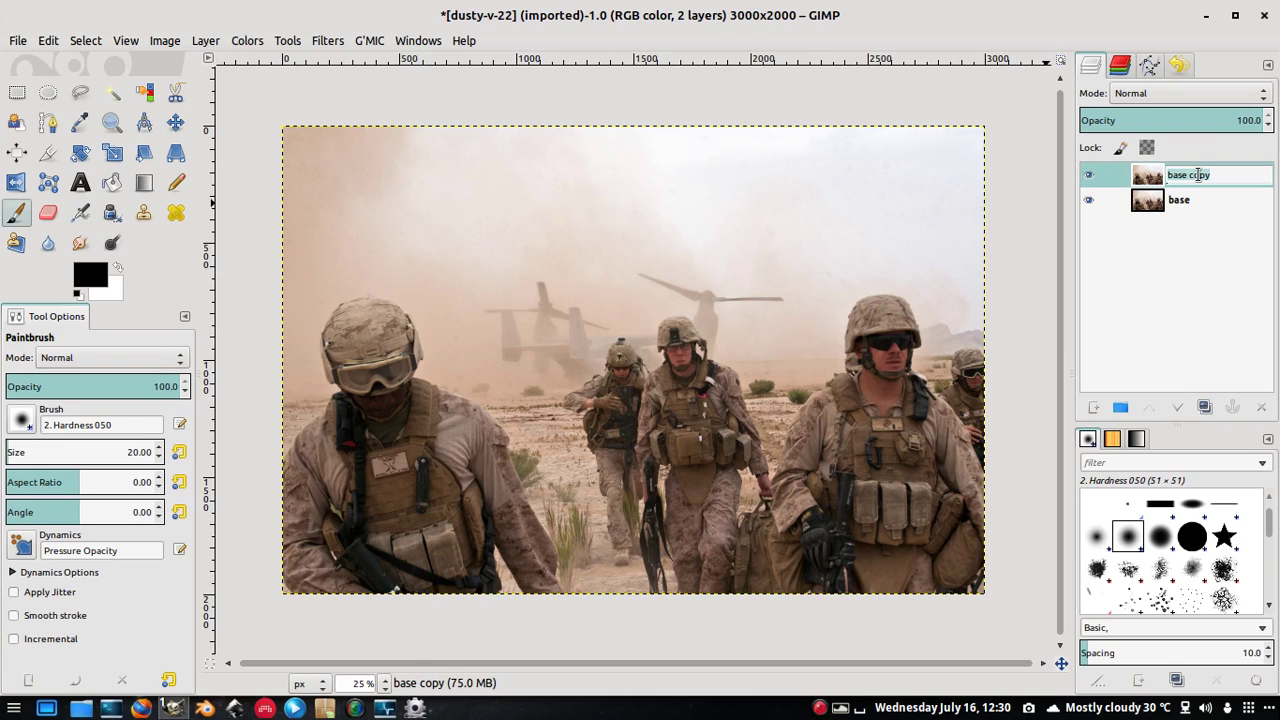
pyautogui.write('temp')
pyautogui.press('Return')
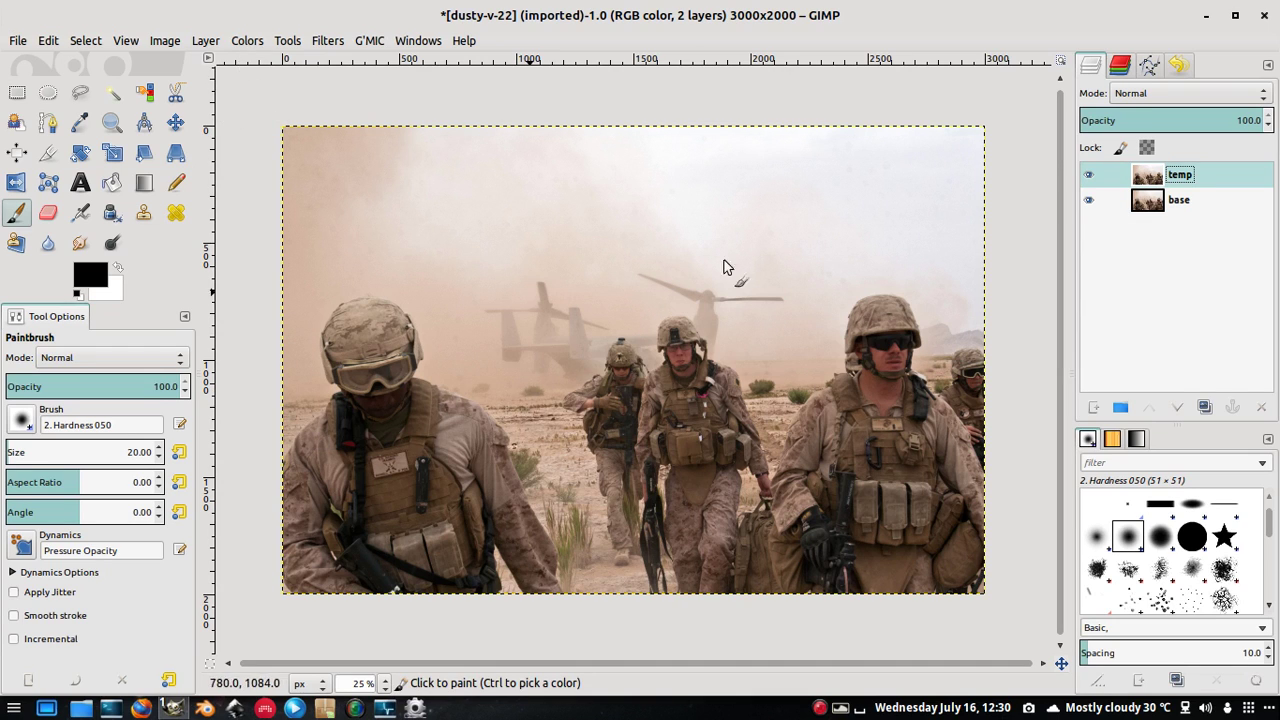
# Step: Invert the temp layer's colours with Colors > Invert
pyautogui.click(247, 41)
pyautogui.click(254, 248)
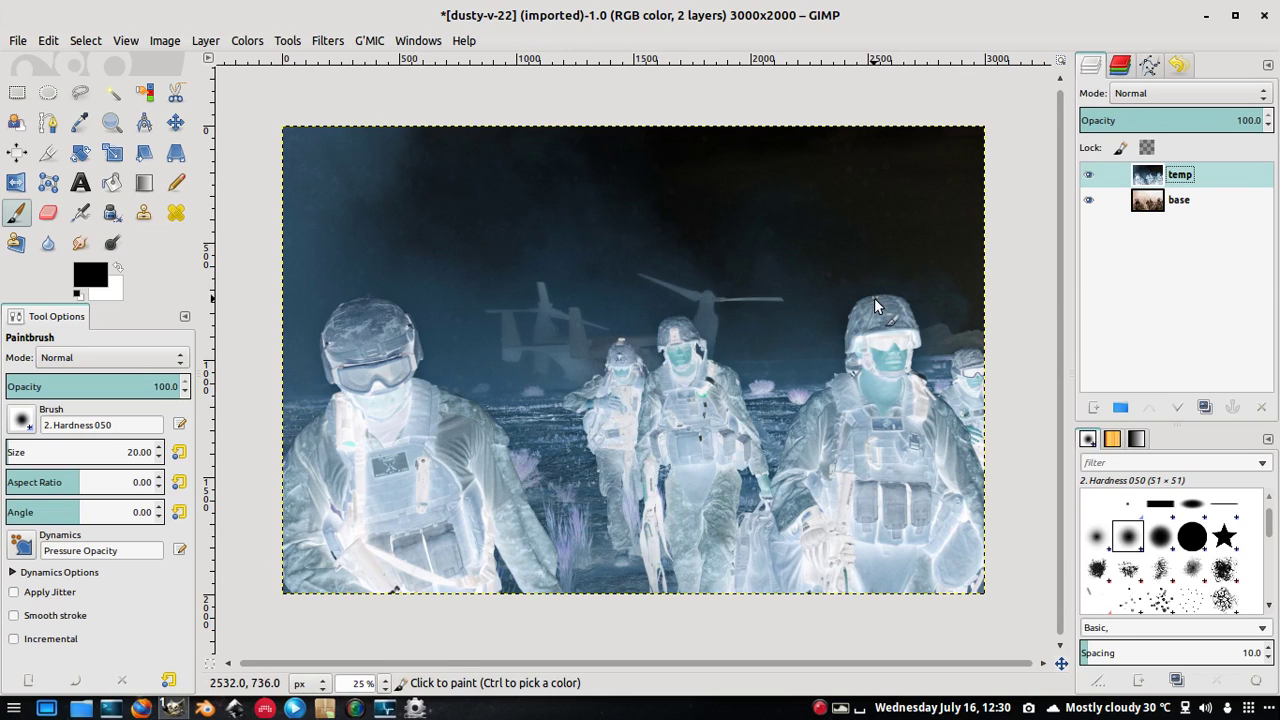
pyautogui.click(330, 40)
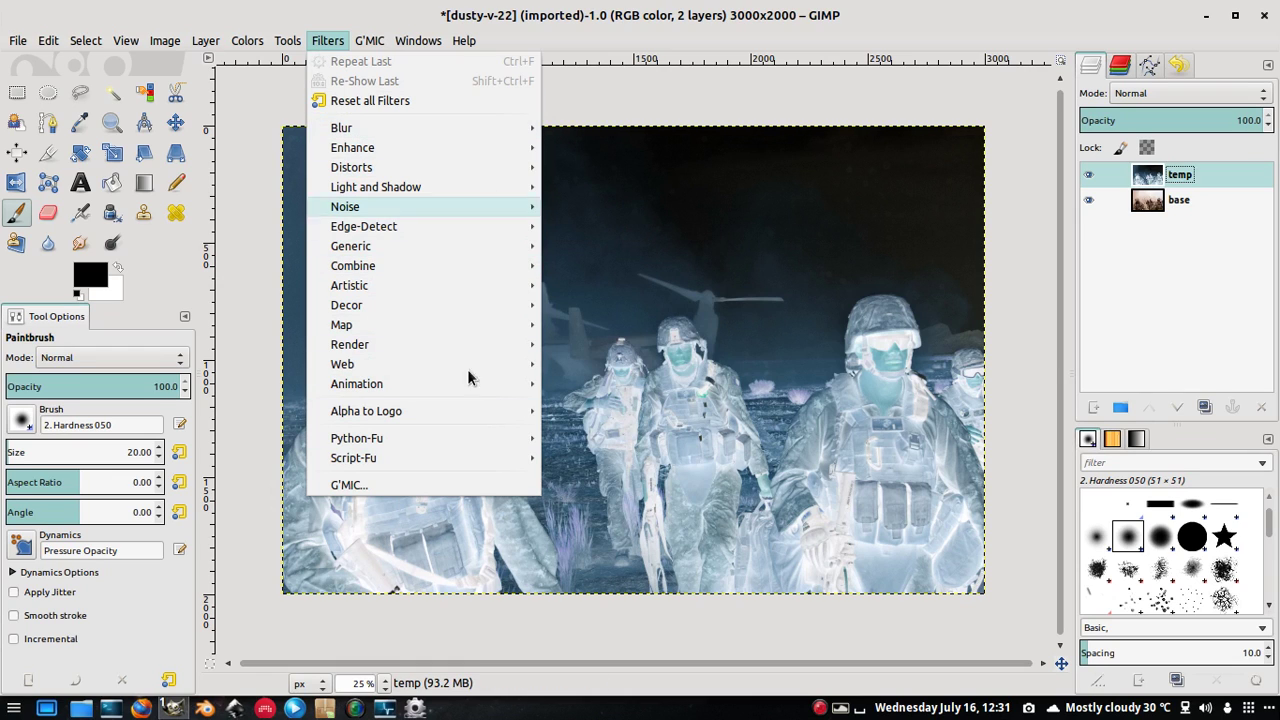
pyautogui.click(725, 81)
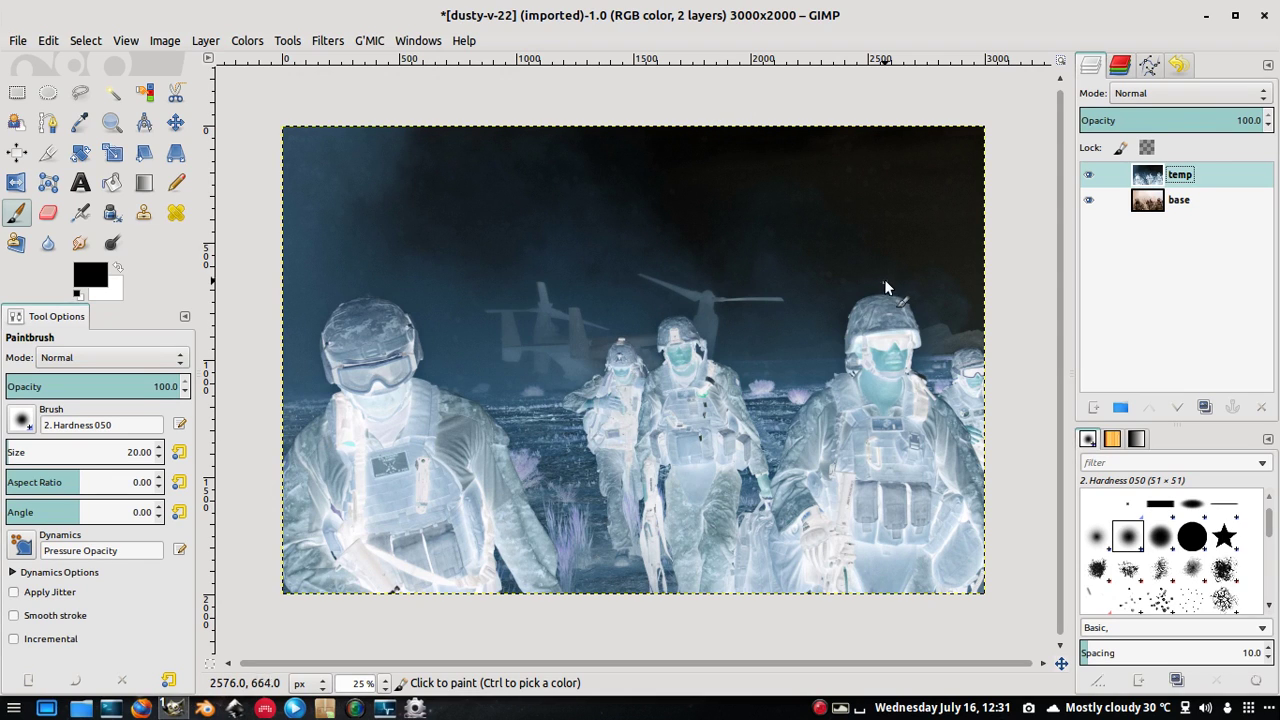
pyautogui.click(369, 40)
pyautogui.click(372, 63)
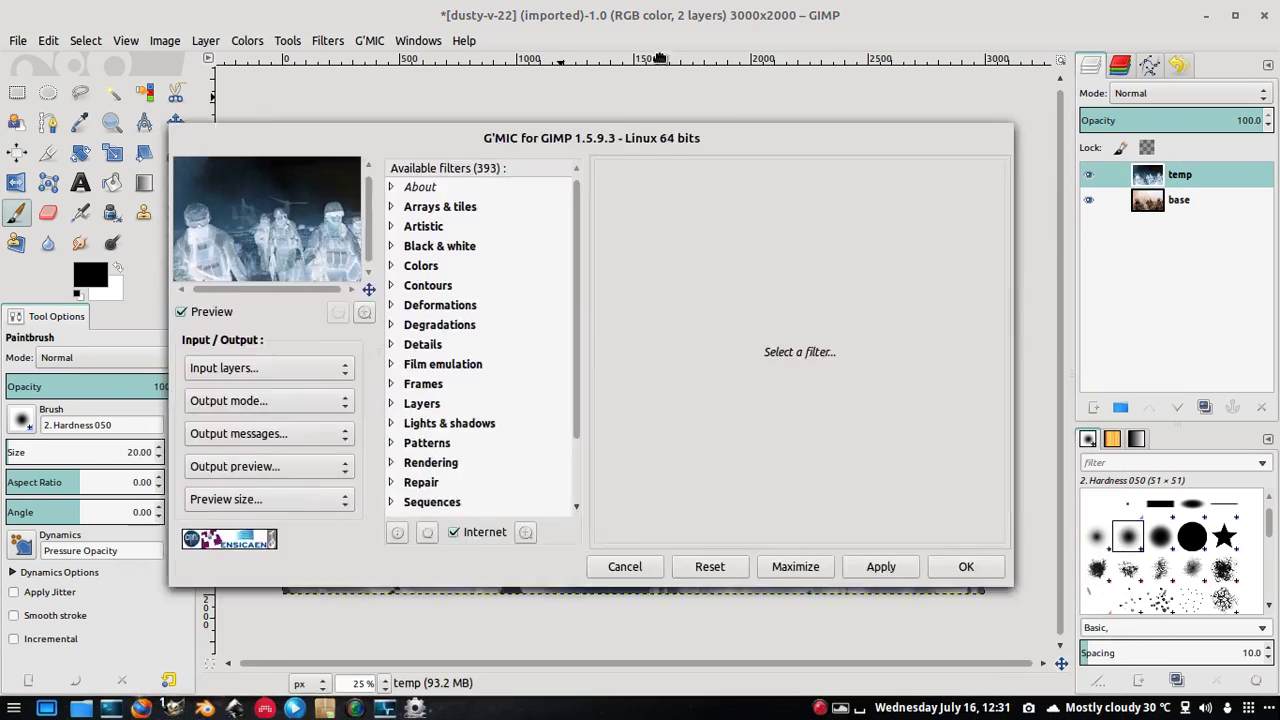
# Step: In G'MIC, expand the Repair category and choose the Smooth [bilateral] filter
pyautogui.moveTo(704, 193); pyautogui.dragTo(750, 112)
pyautogui.scroll(-2, 590, 316)
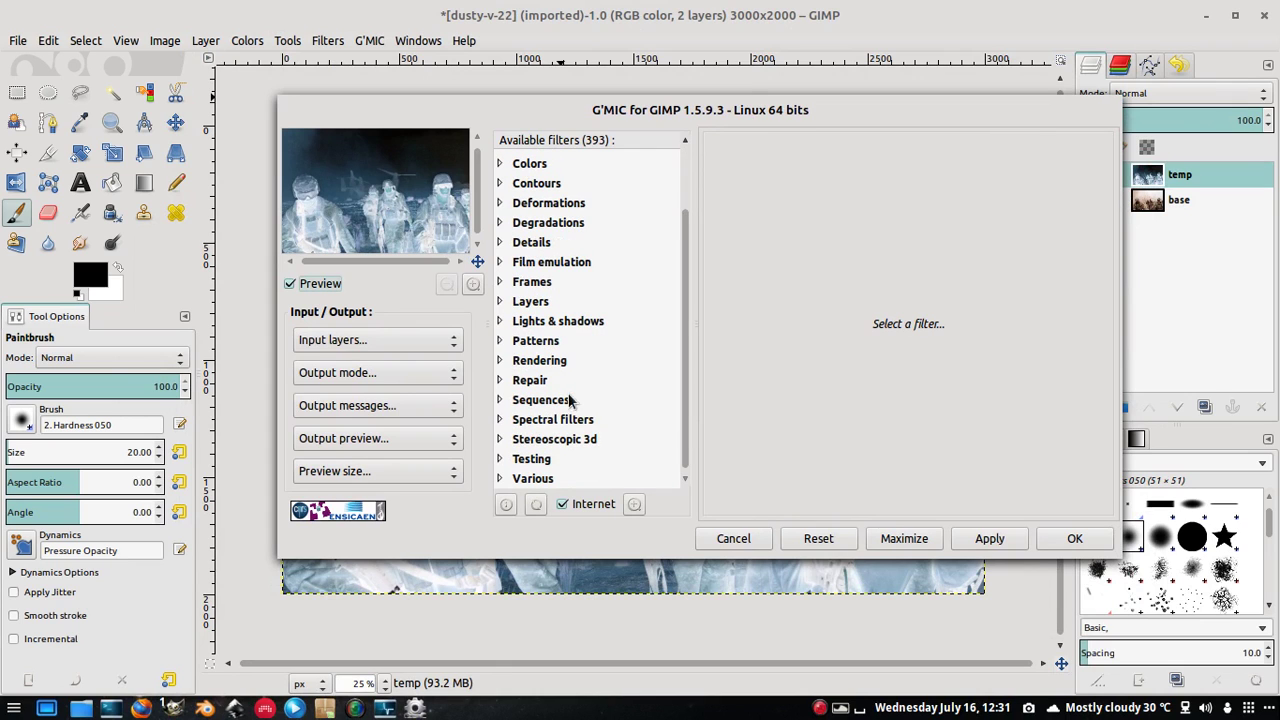
pyautogui.click(499, 381)
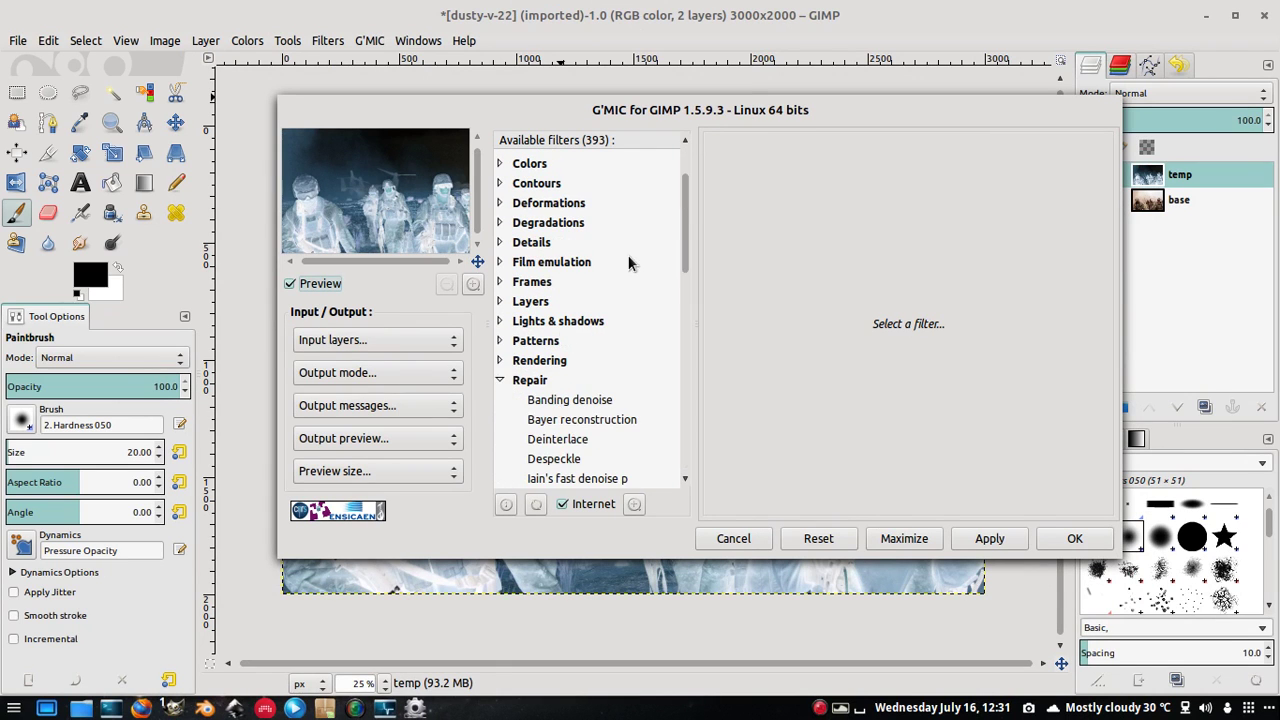
pyautogui.scroll(-8, 628, 262)
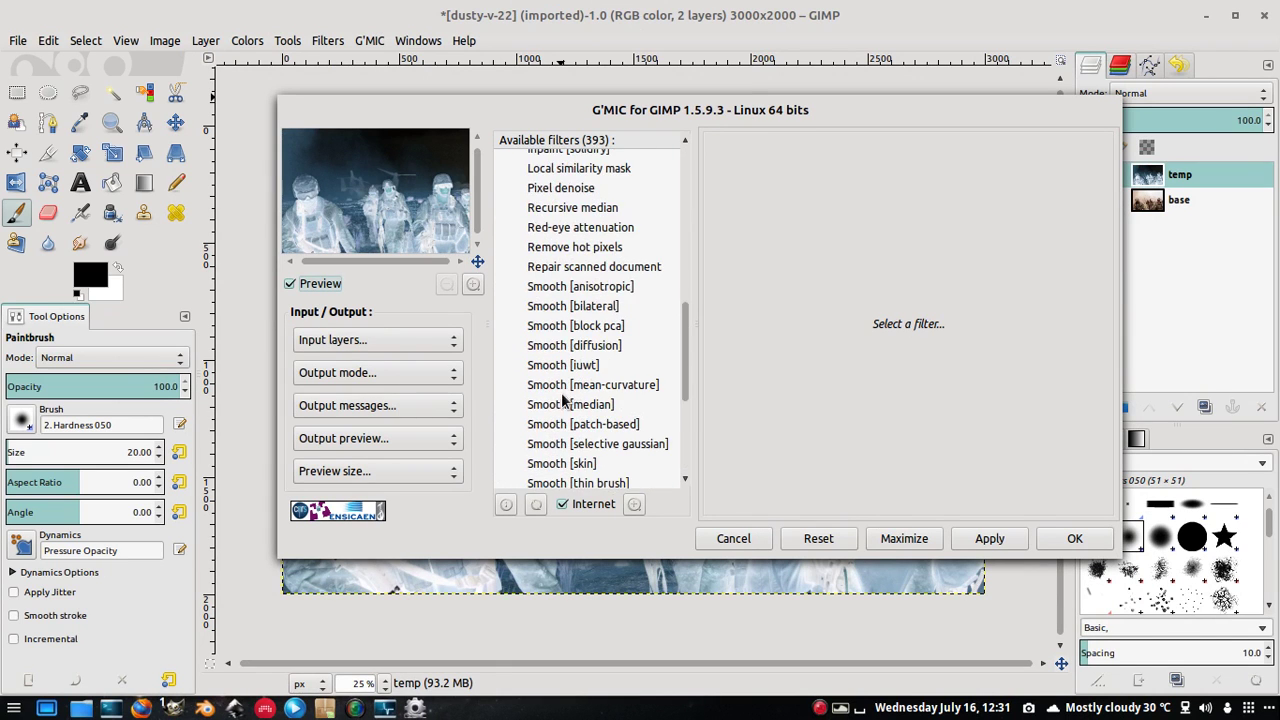
pyautogui.click(577, 310)
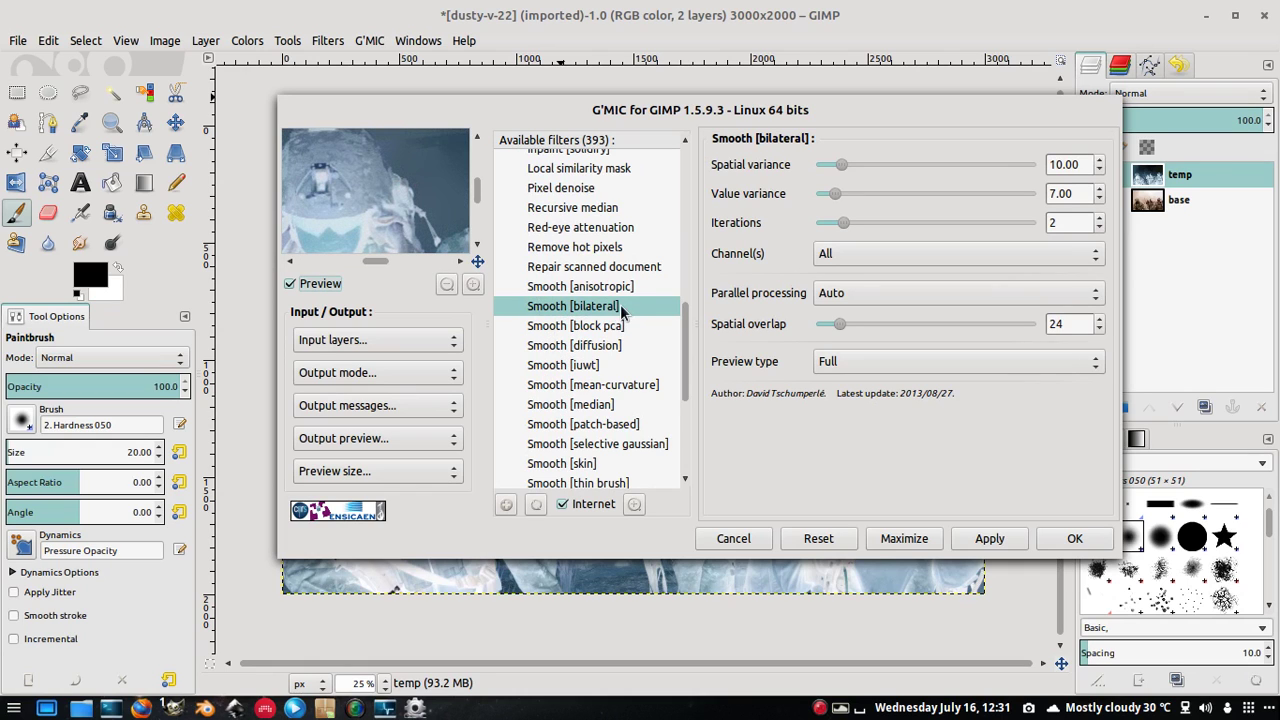
pyautogui.moveTo(763, 120); pyautogui.dragTo(589, 289)
pyautogui.moveTo(615, 341); pyautogui.dragTo(560, 137)
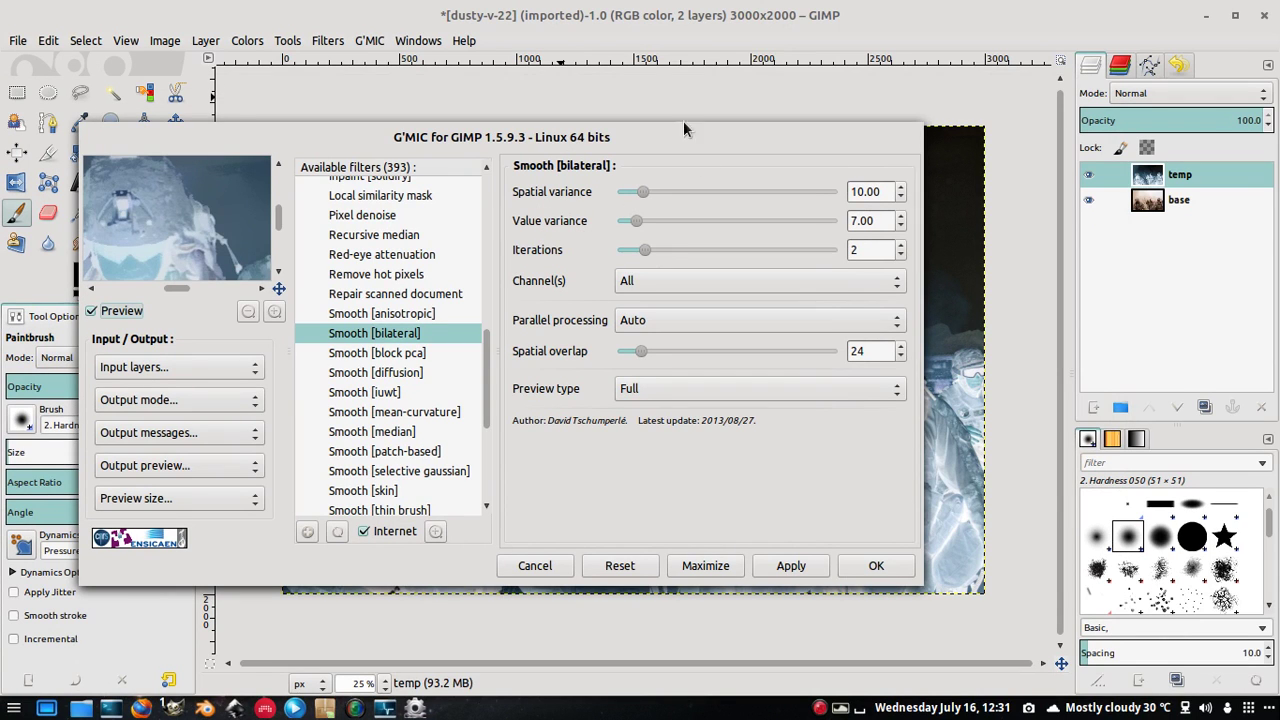
pyautogui.moveTo(613, 139); pyautogui.dragTo(405, 186)
# Step: Set Spatial variance to 22 and Value variance to 19
pyautogui.moveTo(709, 235); pyautogui.dragTo(643, 228)
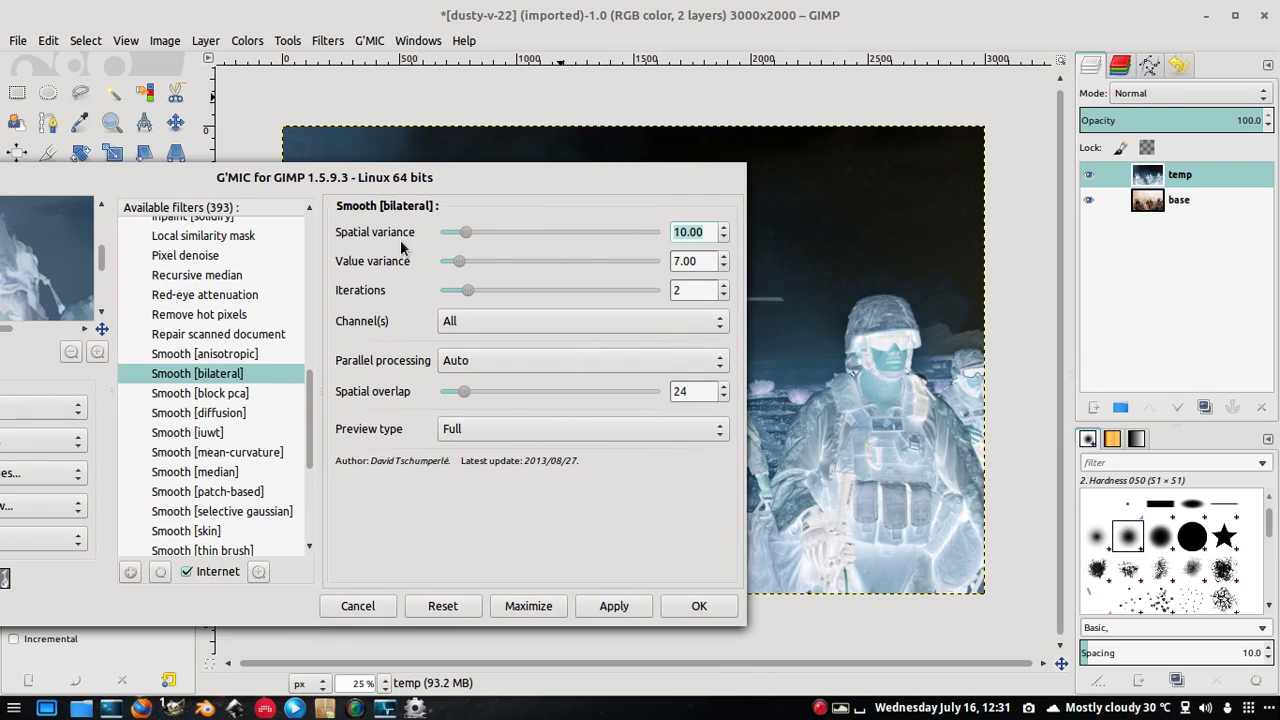
pyautogui.write('22')
pyautogui.moveTo(705, 258); pyautogui.dragTo(659, 262)
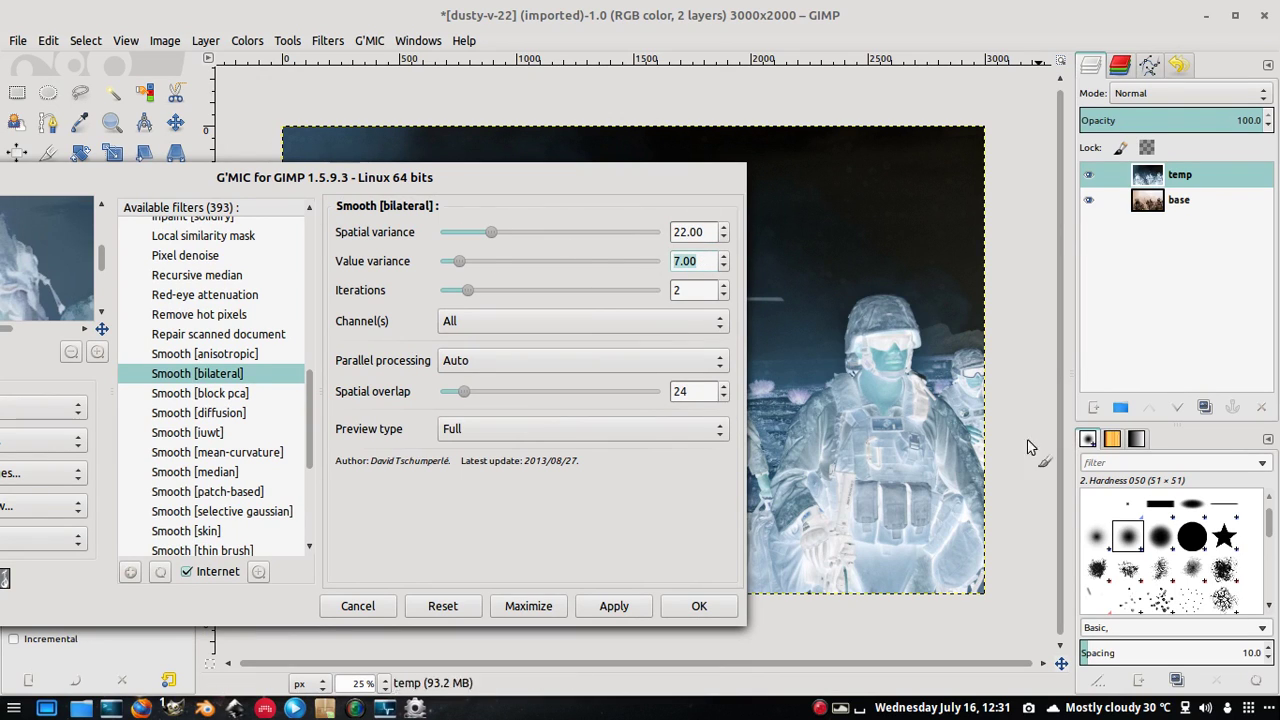
pyautogui.moveTo(554, 177); pyautogui.dragTo(629, 213)
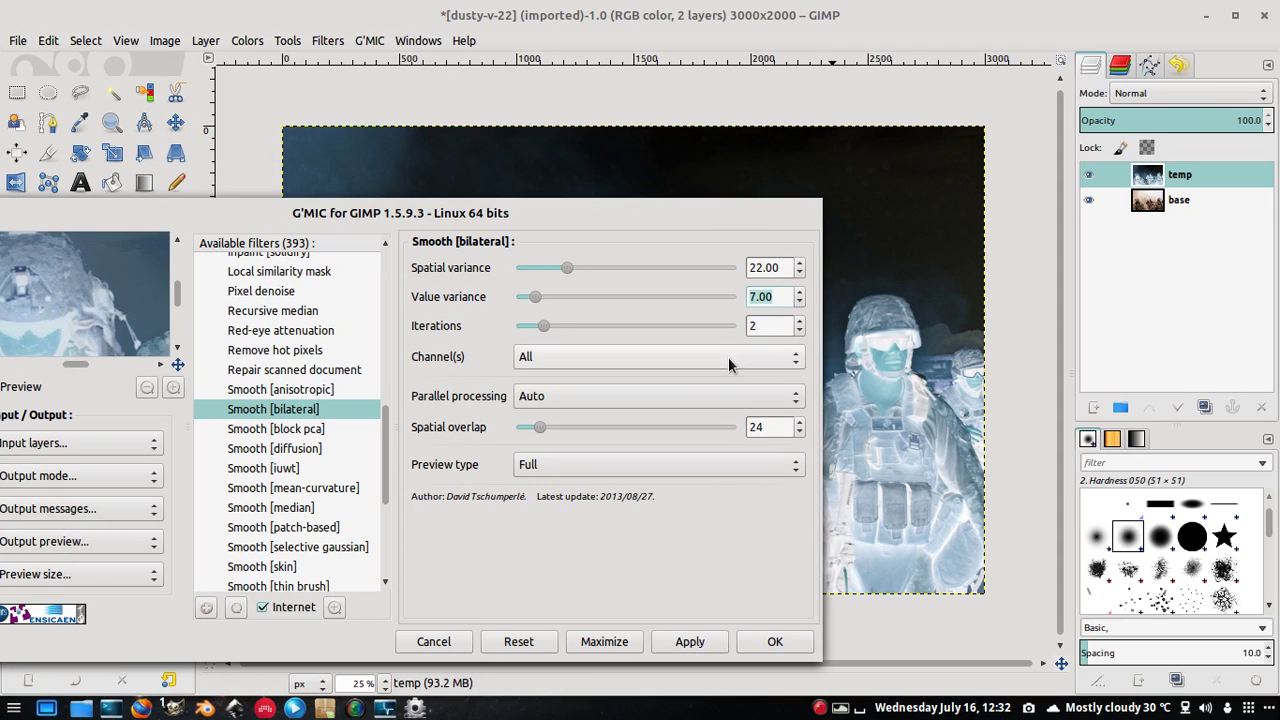
pyautogui.moveTo(566, 220); pyautogui.dragTo(600, 160)
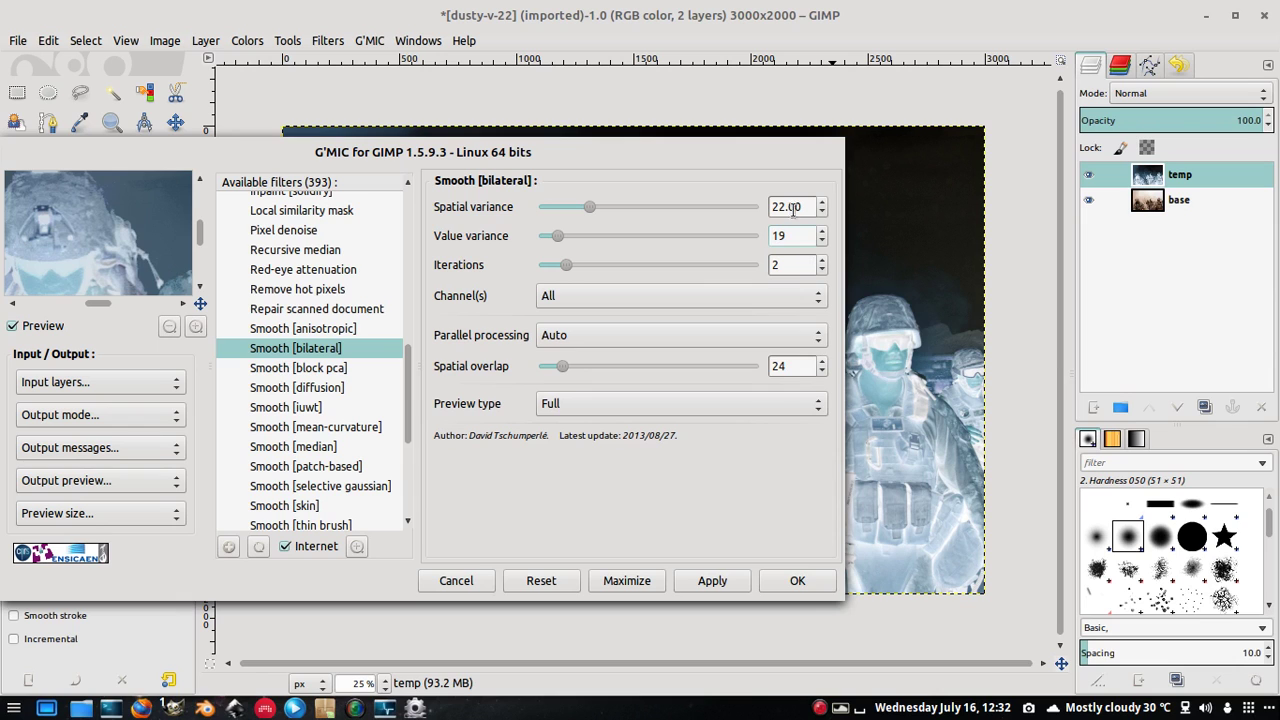
pyautogui.click(806, 206)
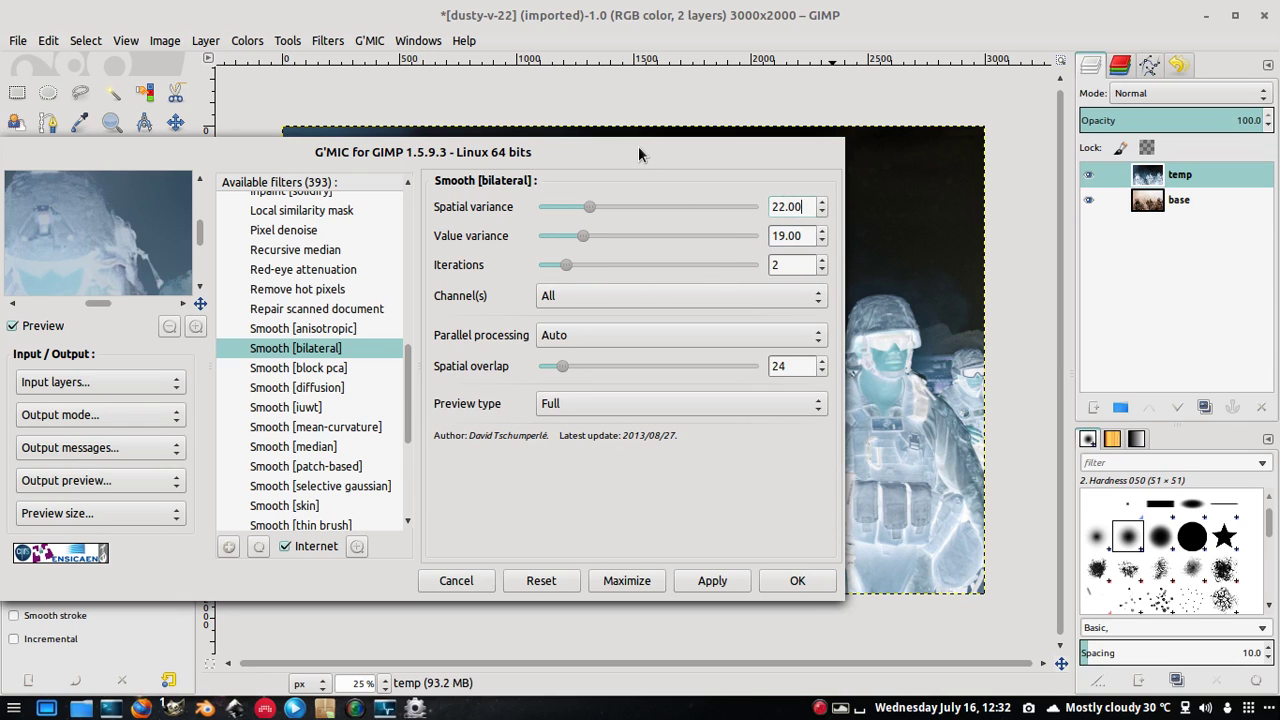
pyautogui.moveTo(640, 153); pyautogui.dragTo(763, 58)
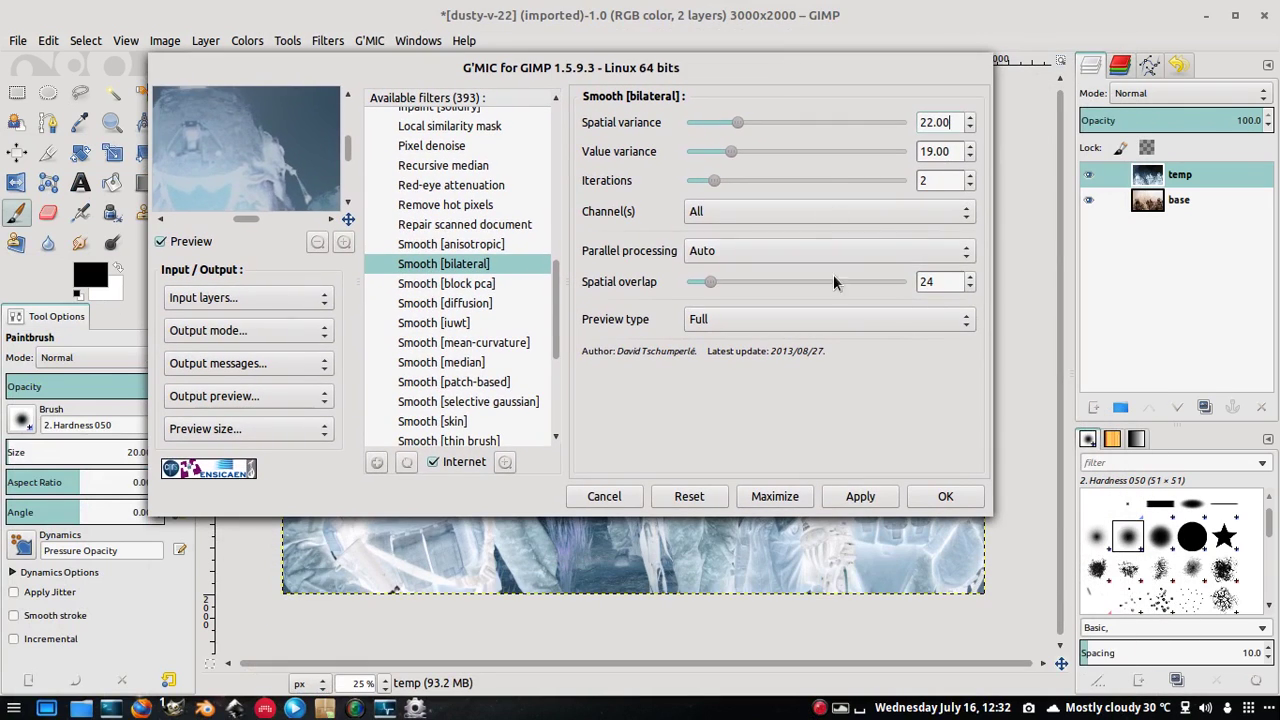
# Step: Apply Smooth [bilateral] (spatial 22, value 19) to the temp layer and wait for completion
pyautogui.click(856, 493)
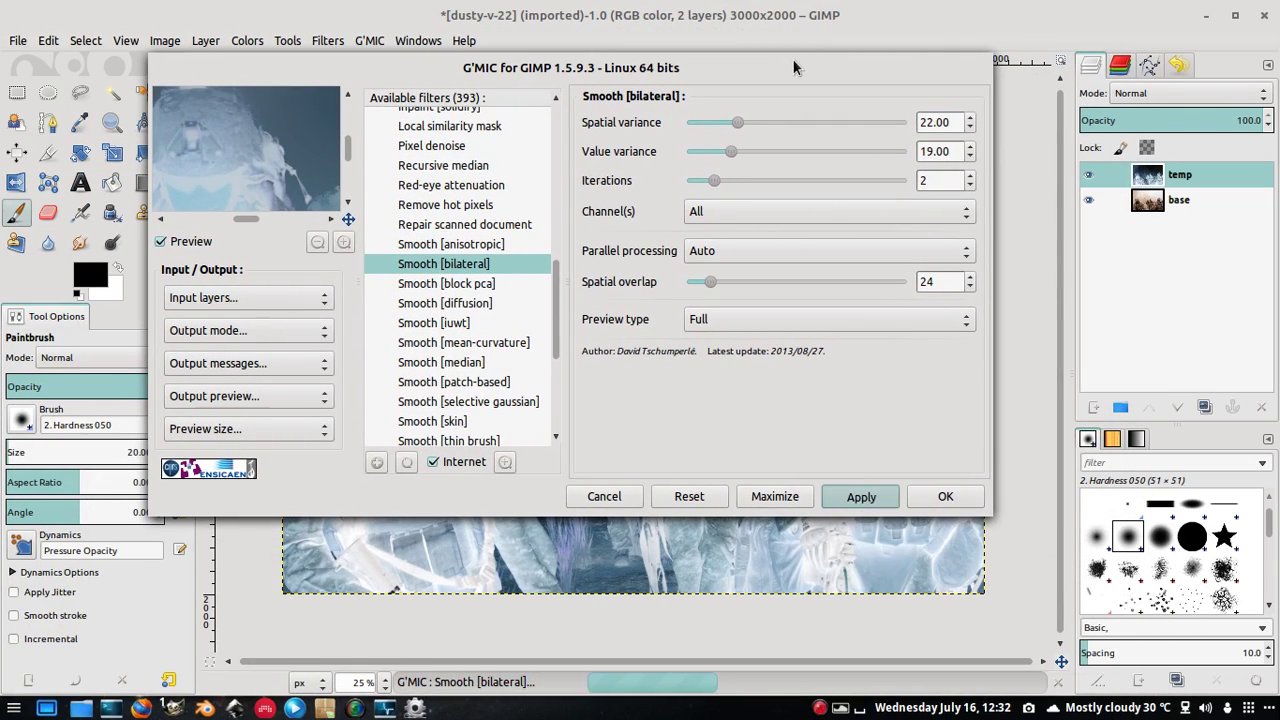
pyautogui.moveTo(793, 66); pyautogui.dragTo(829, 196)
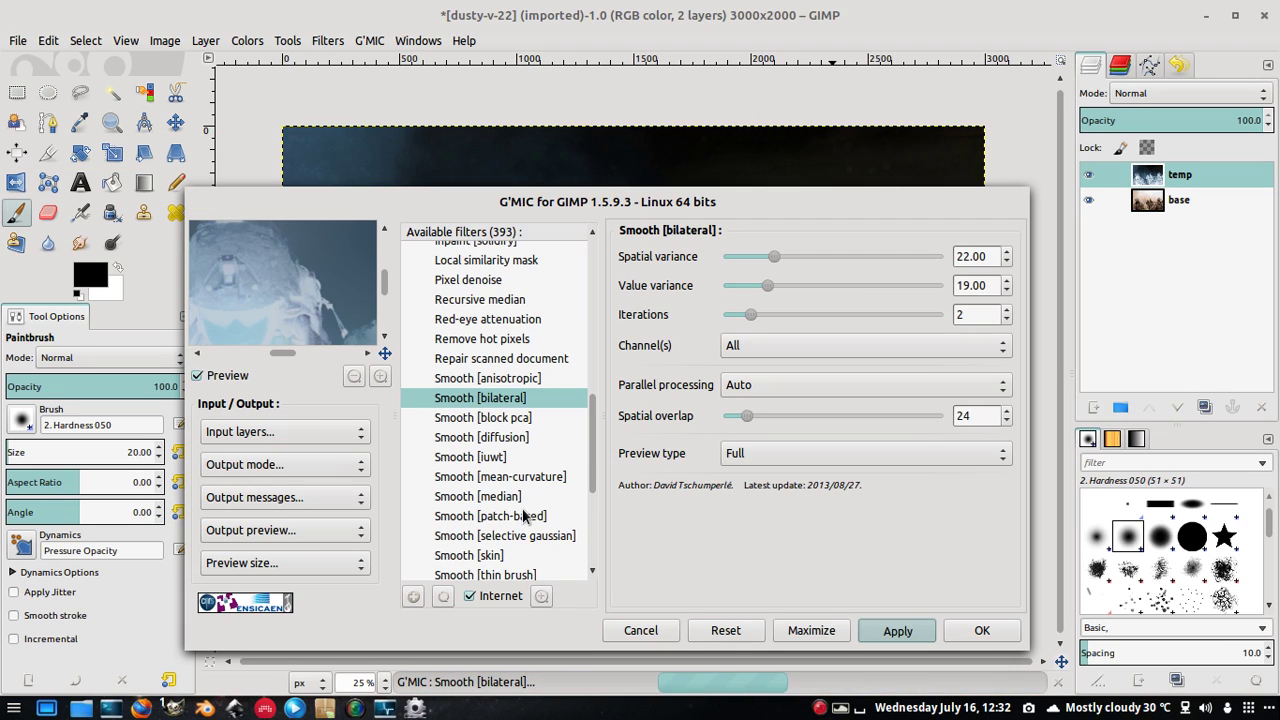
pyautogui.moveTo(682, 201); pyautogui.dragTo(716, 128)
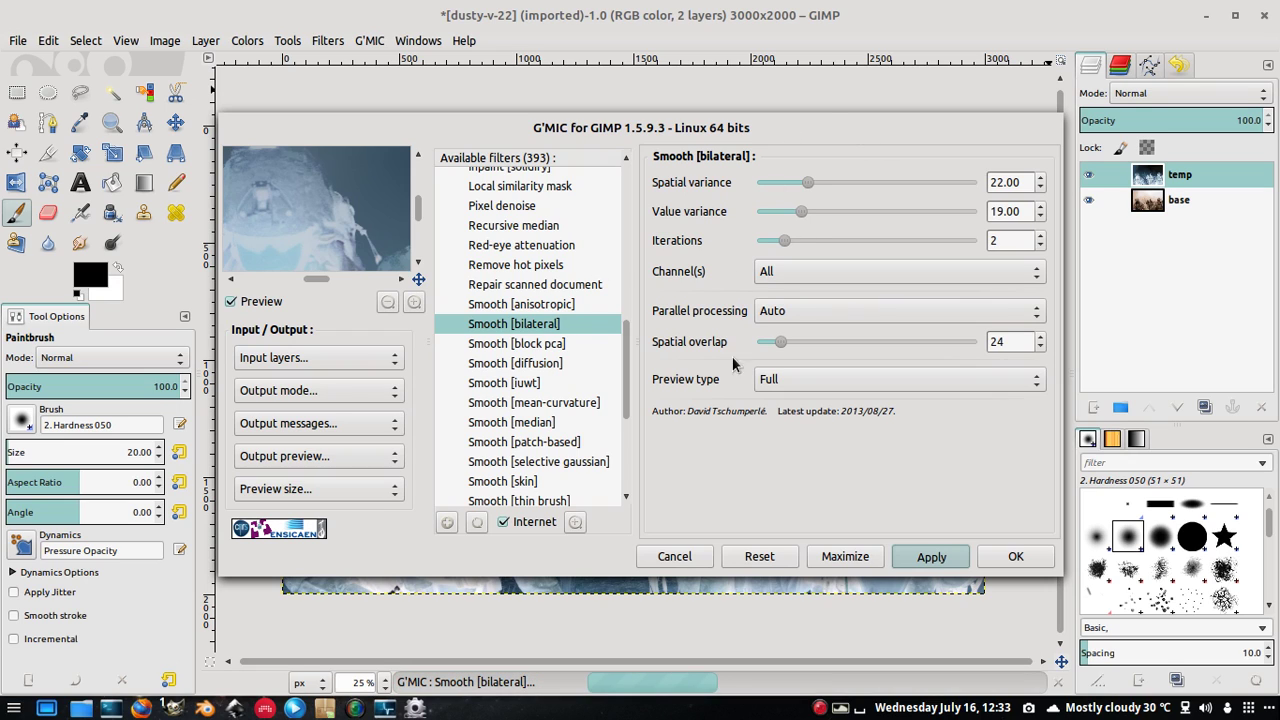
pyautogui.click(924, 556)
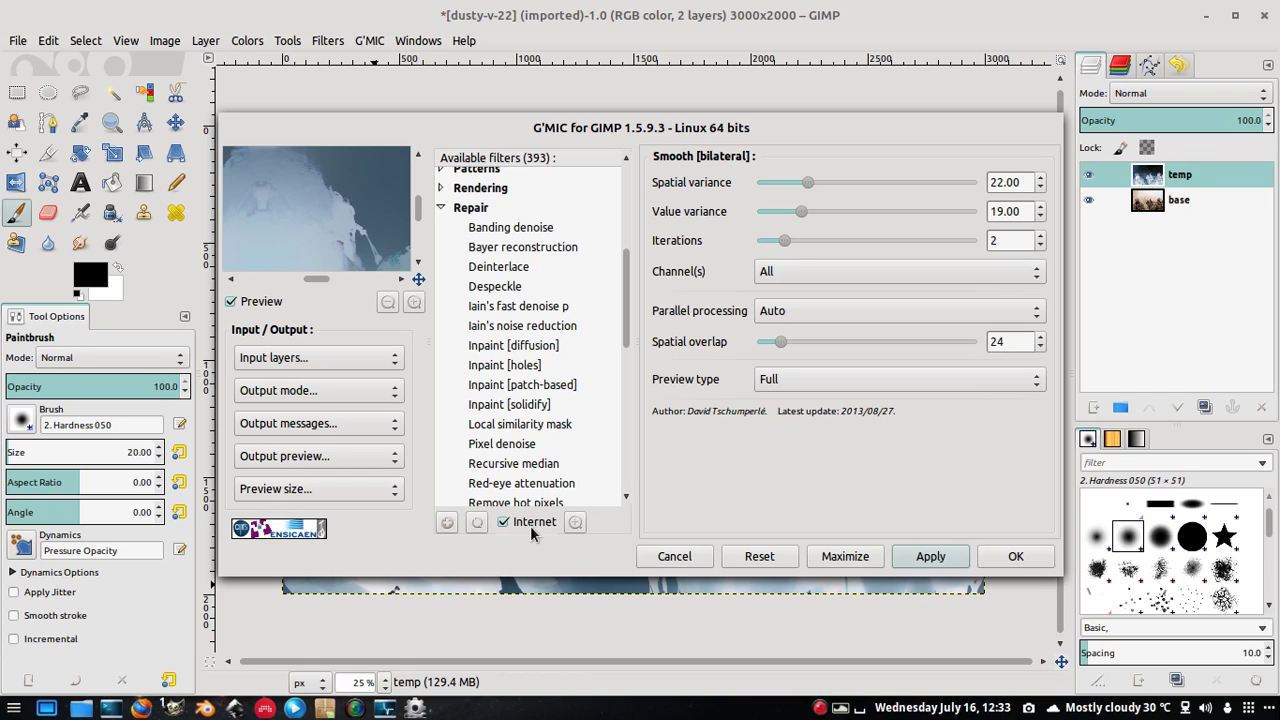
# Step: Add Smooth [bilateral] to the G'MIC favourites, then remove it again
pyautogui.click(445, 528)
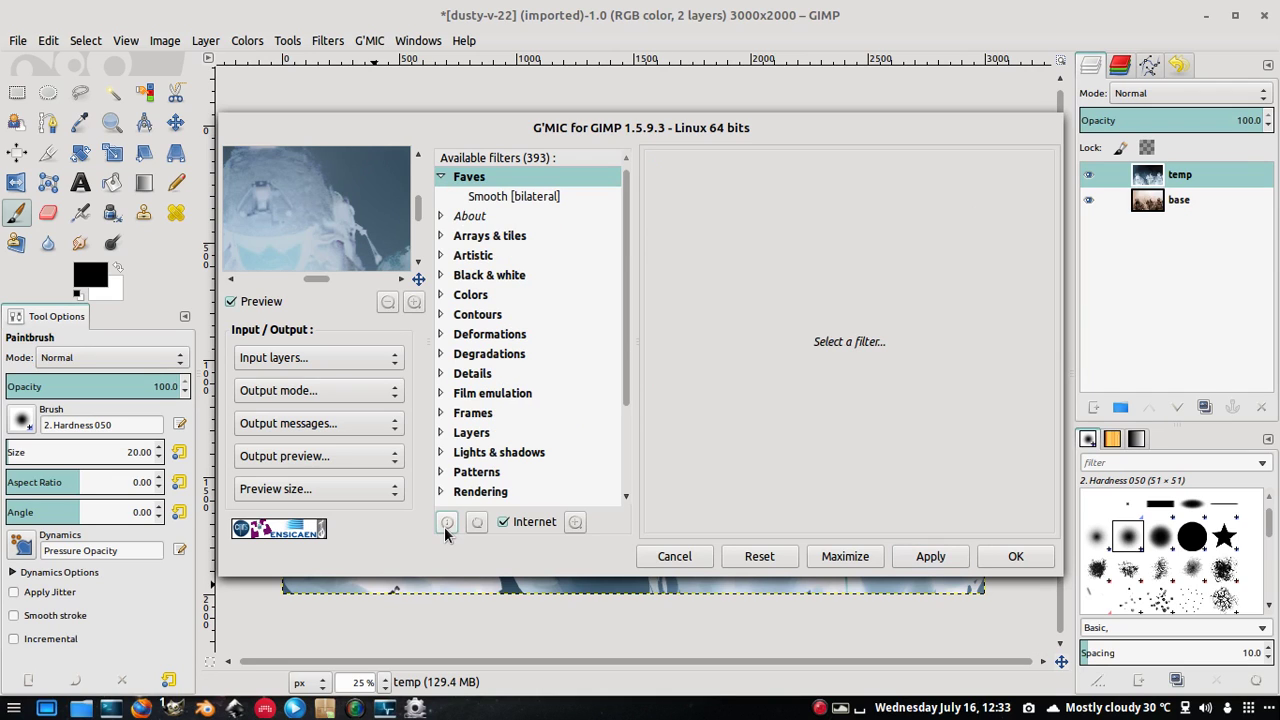
pyautogui.click(508, 198)
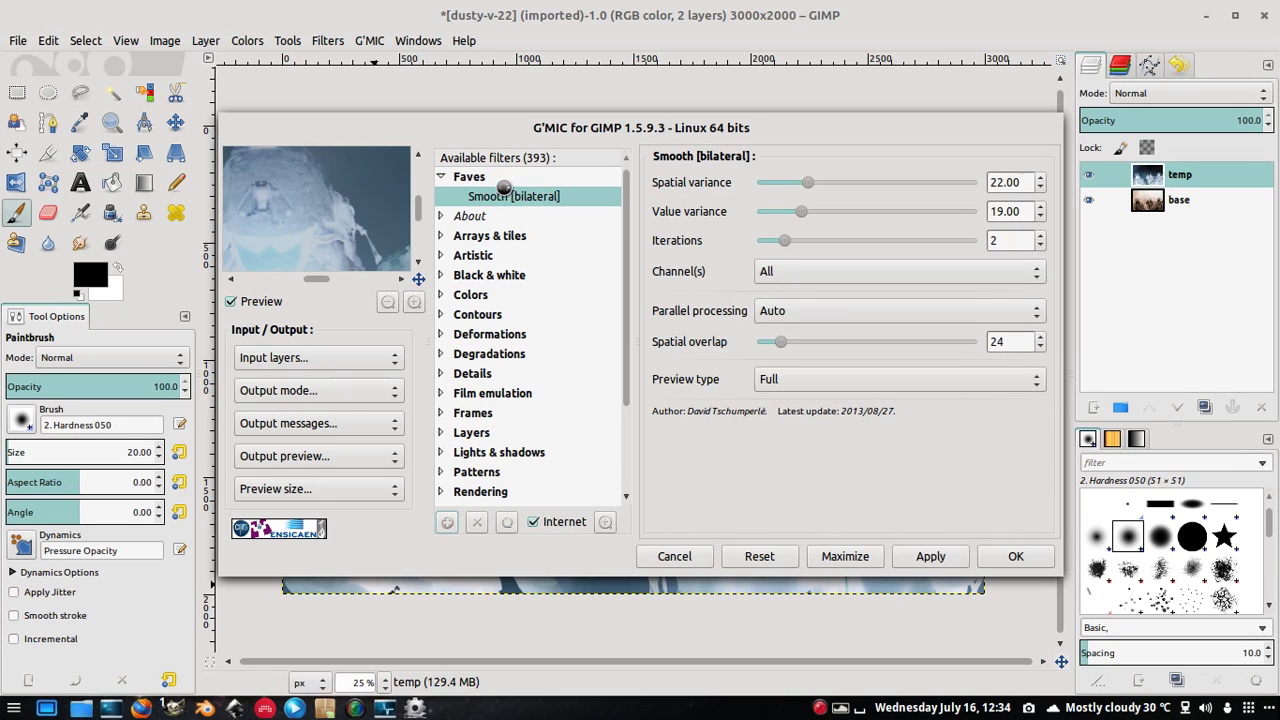
pyautogui.click(488, 195)
pyautogui.click(488, 195)
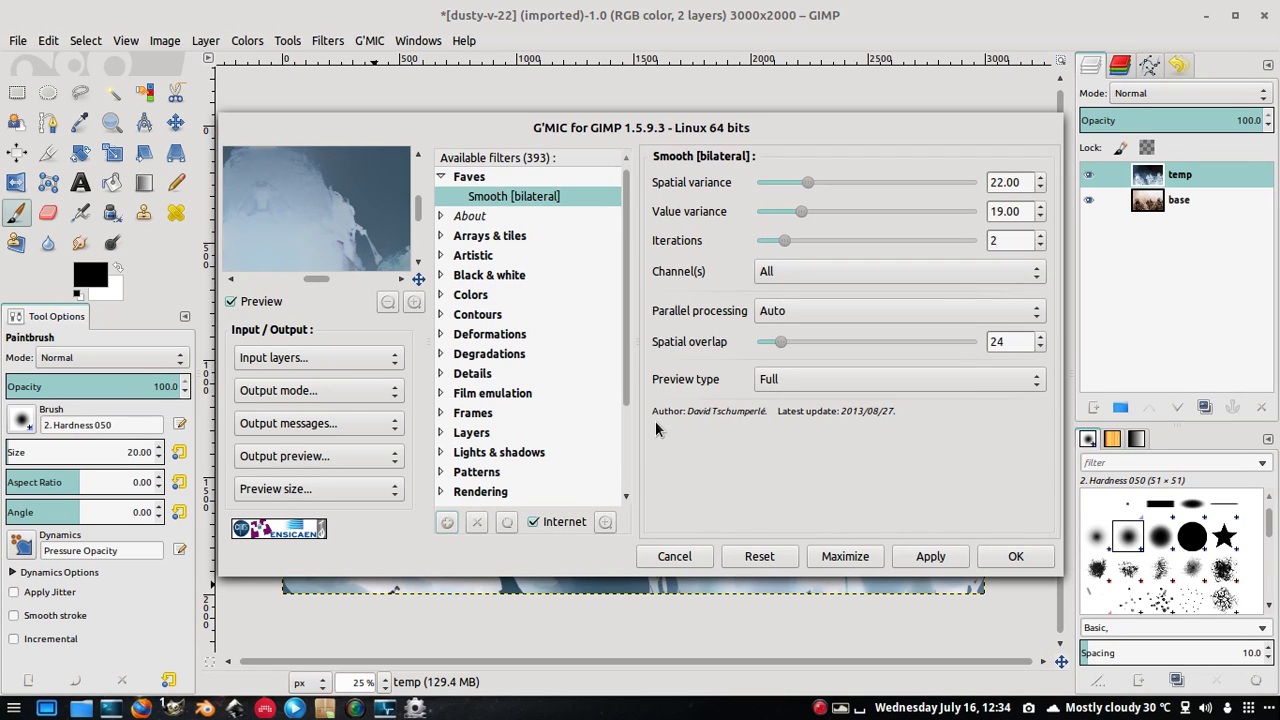
pyautogui.click(478, 526)
pyautogui.click(478, 526)
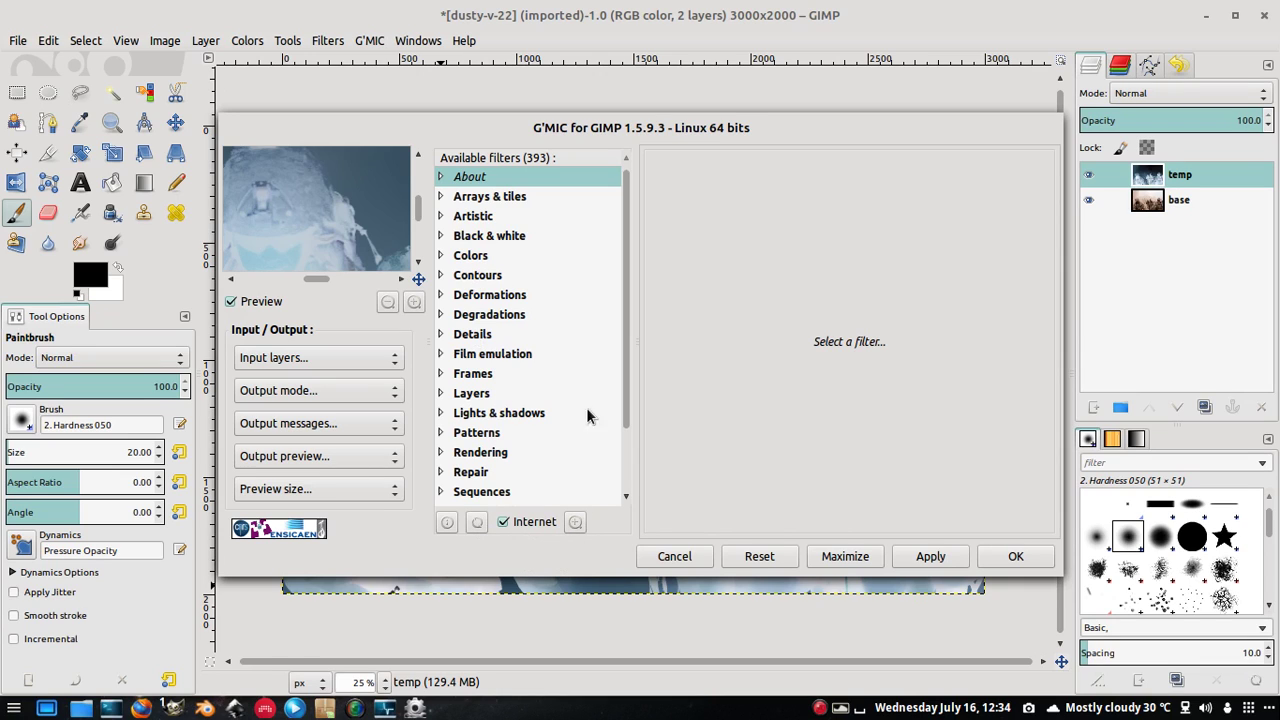
# Step: Expand all filter categories, scroll through them, then collapse the list back
pyautogui.click(575, 521)
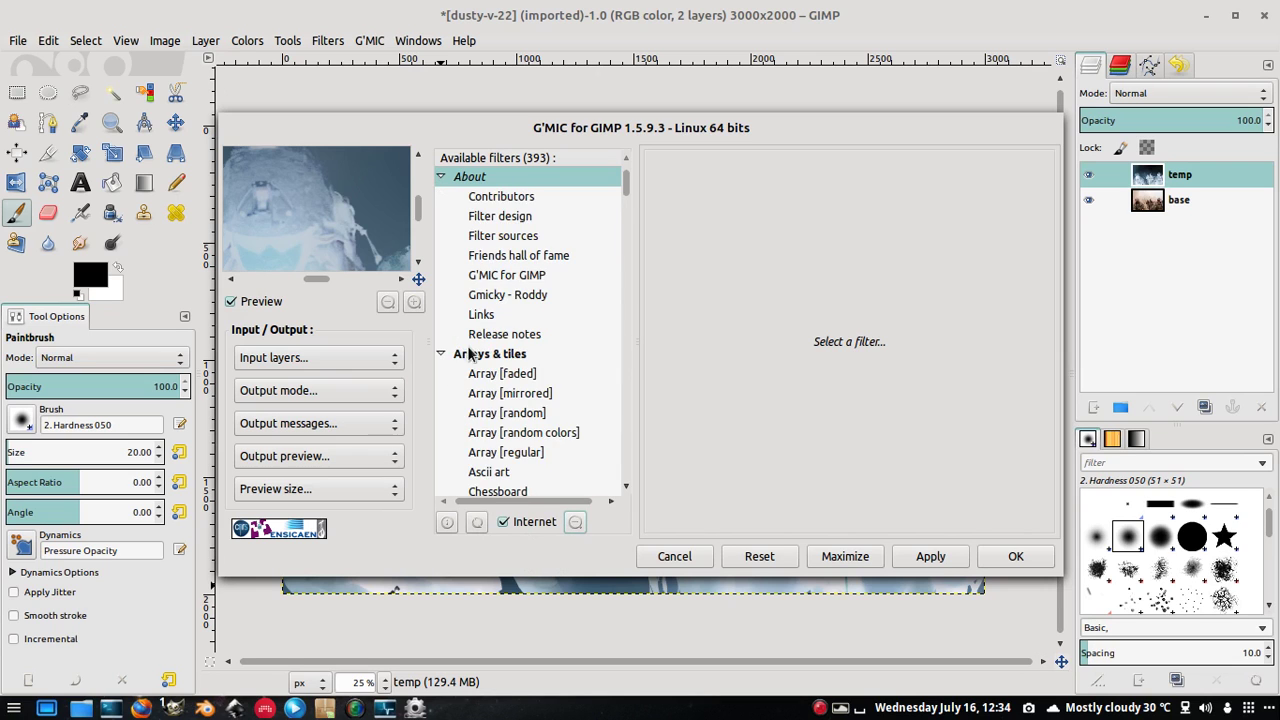
pyautogui.scroll(-8, 533, 393)
pyautogui.scroll(8, 531, 397)
pyautogui.click(573, 521)
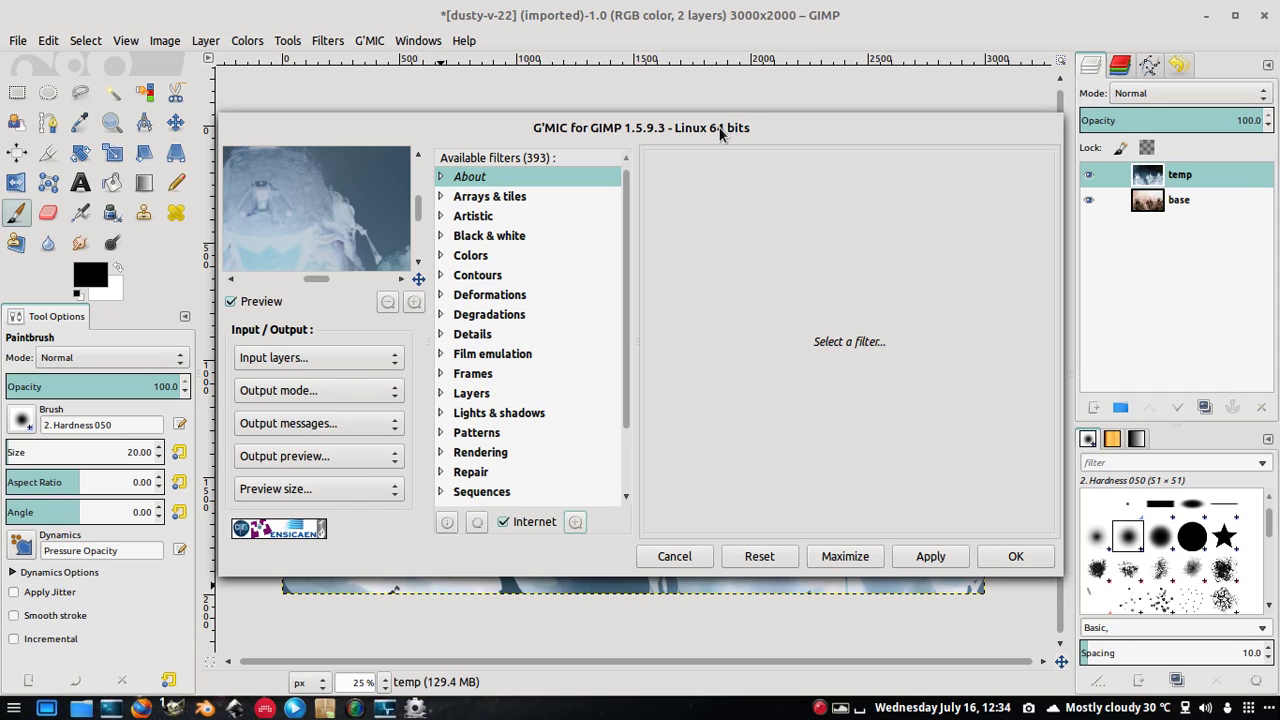
# Step: Expand G'MIC's Layers category to list Align layers, the Blend variants and Transfer colors
pyautogui.moveTo(727, 128); pyautogui.dragTo(734, 681)
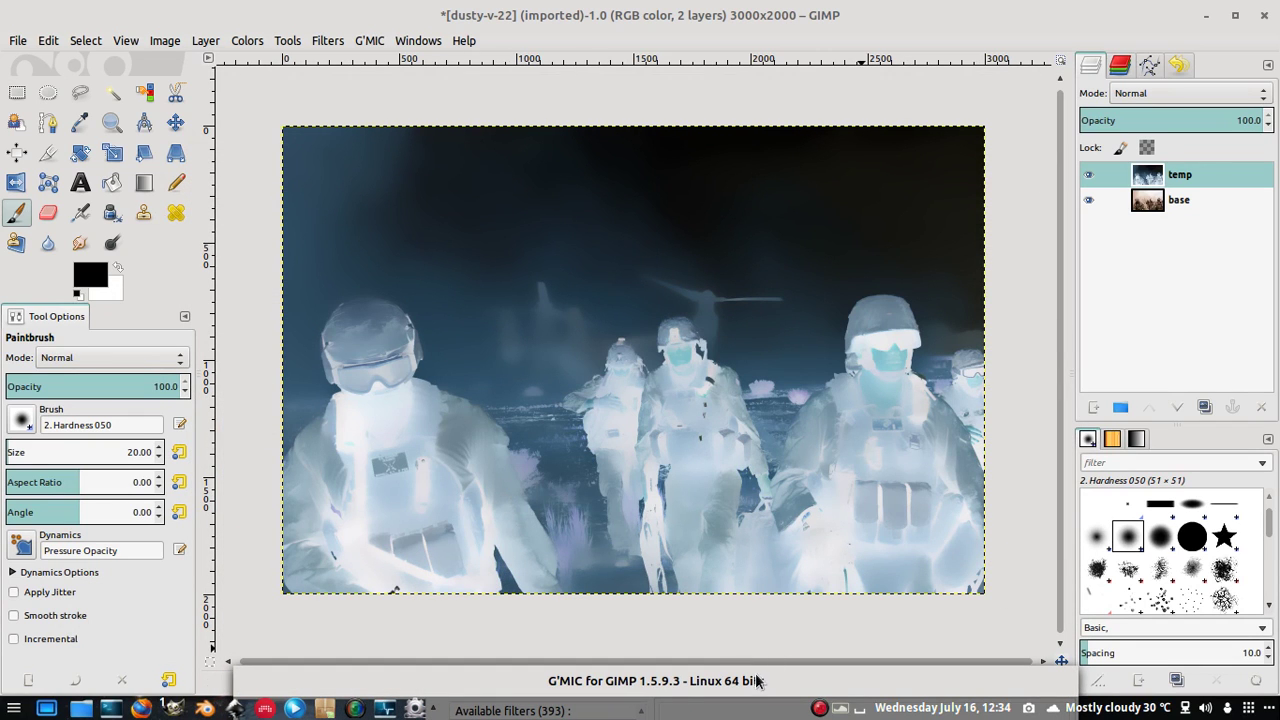
pyautogui.moveTo(757, 681); pyautogui.dragTo(767, 109)
pyautogui.scroll(-2, 531, 334)
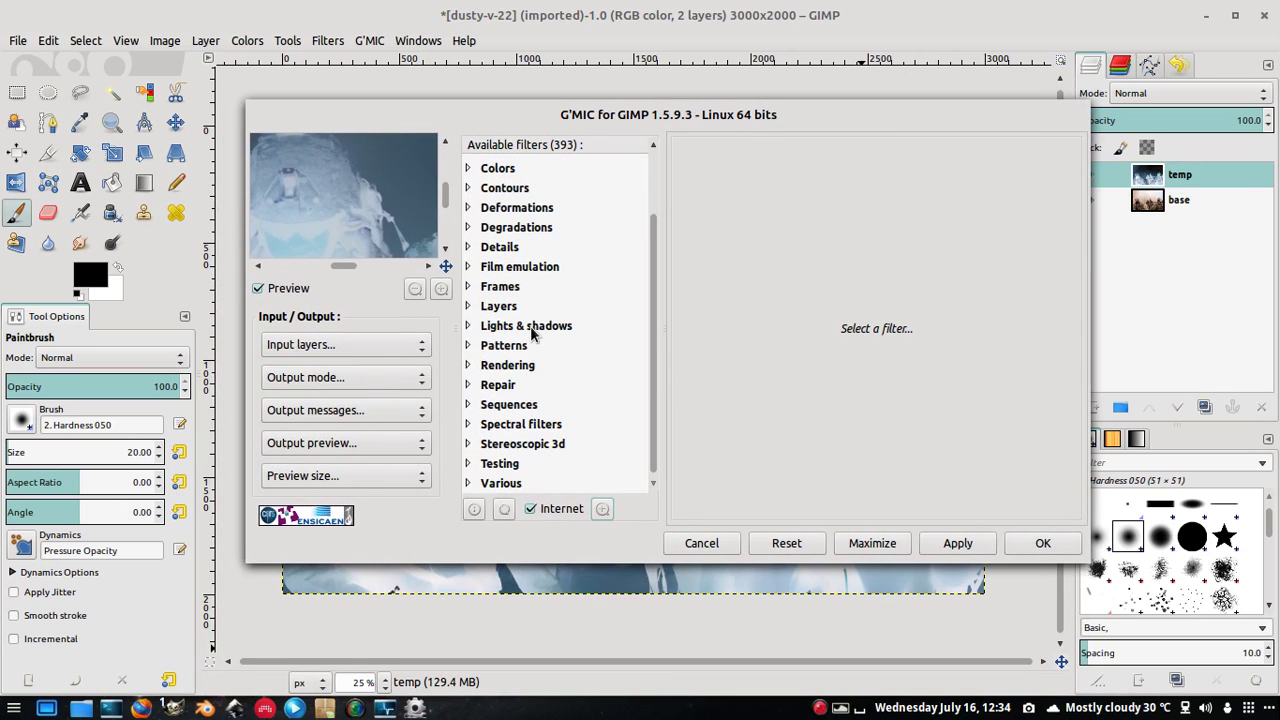
pyautogui.click(467, 306)
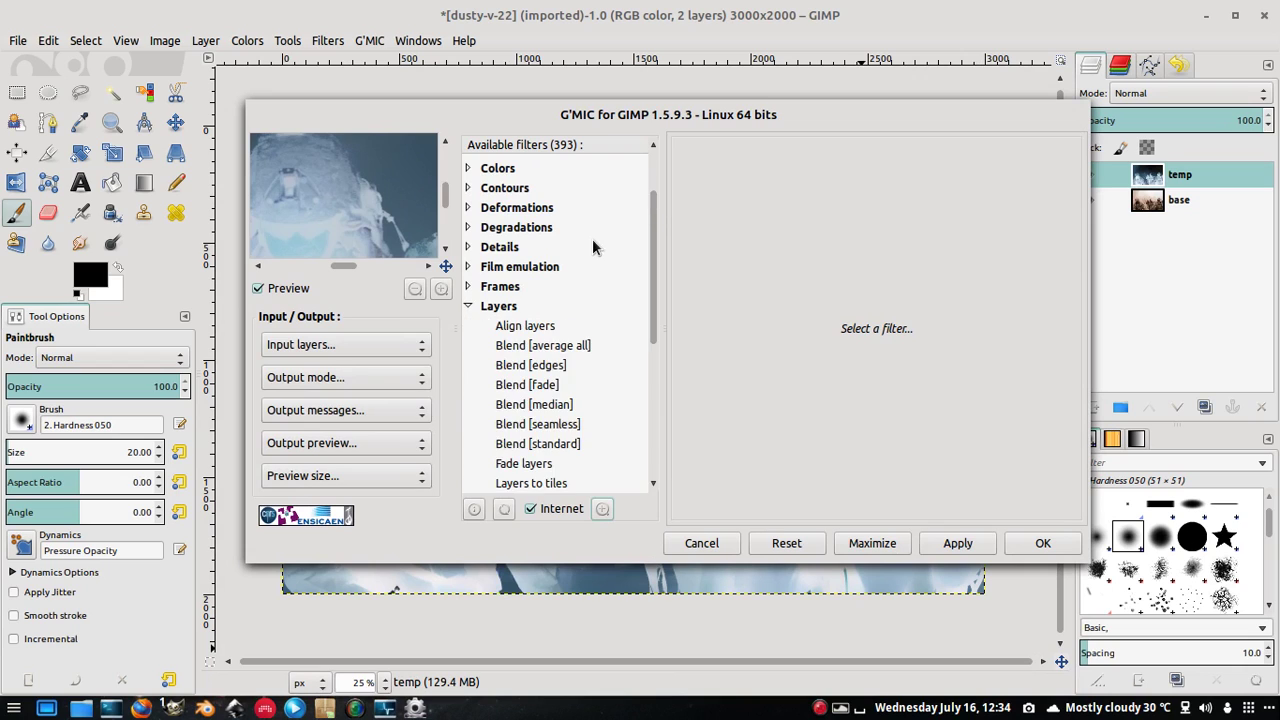
pyautogui.scroll(-4, 594, 330)
pyautogui.scroll(1, 566, 270)
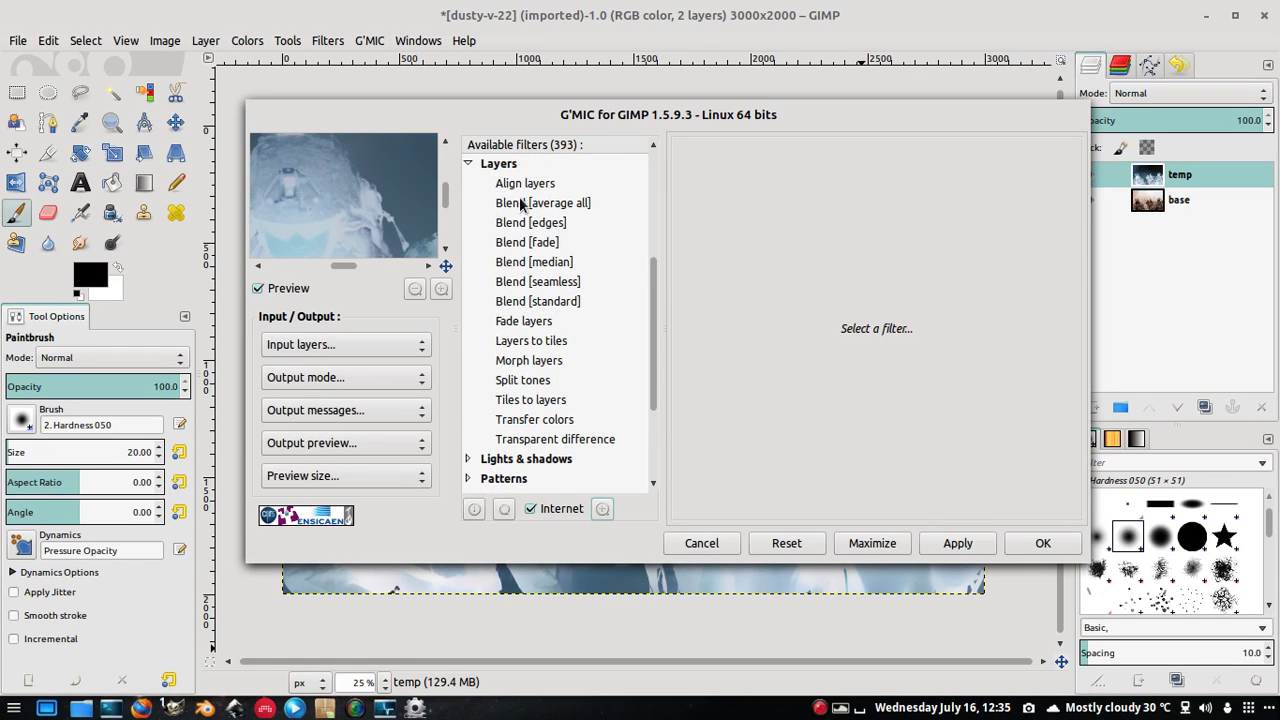
# Step: Pick G'MIC's Blend [standard] filter and set its blend mode to Vivid light
pyautogui.click(541, 303)
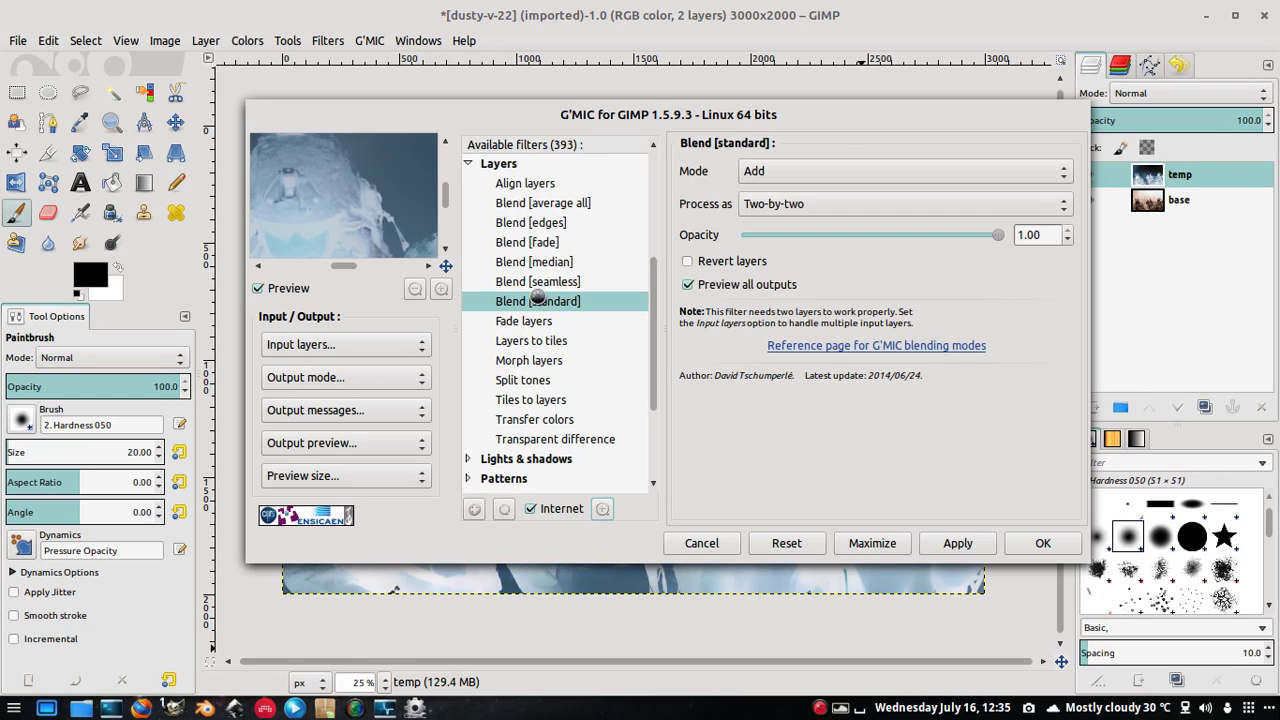
pyautogui.moveTo(801, 108); pyautogui.dragTo(721, 116)
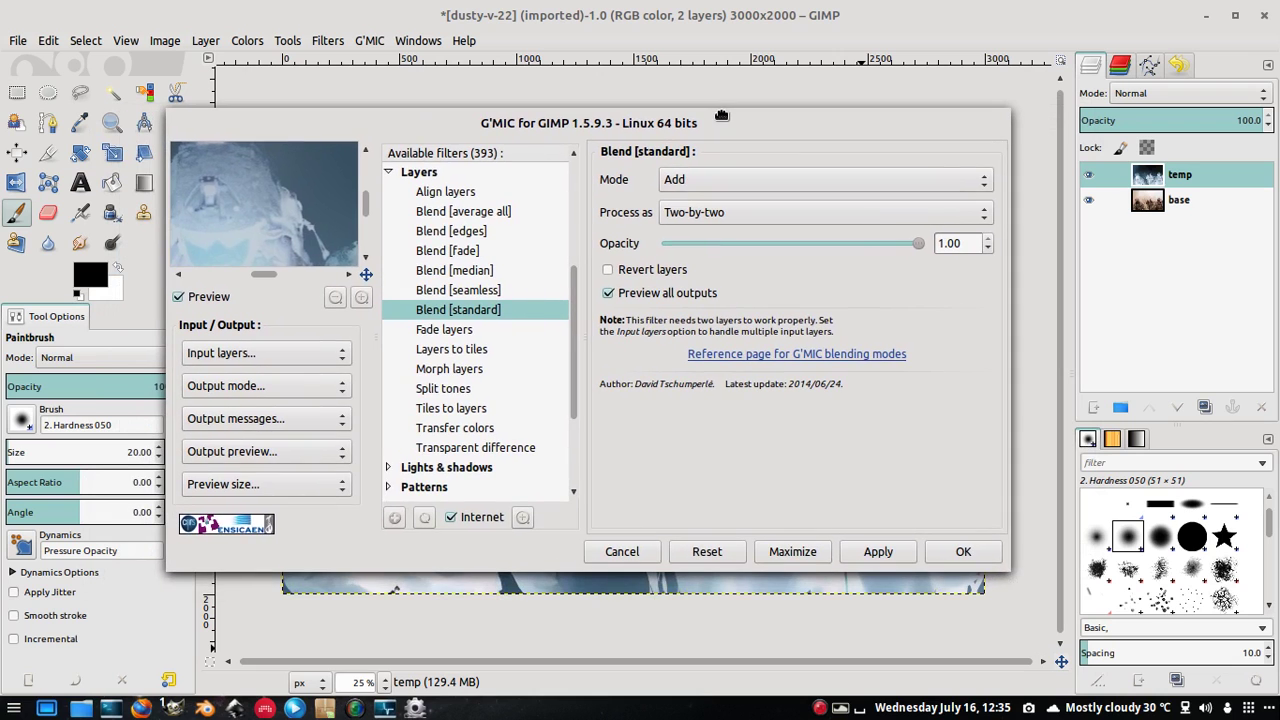
pyautogui.click(732, 178)
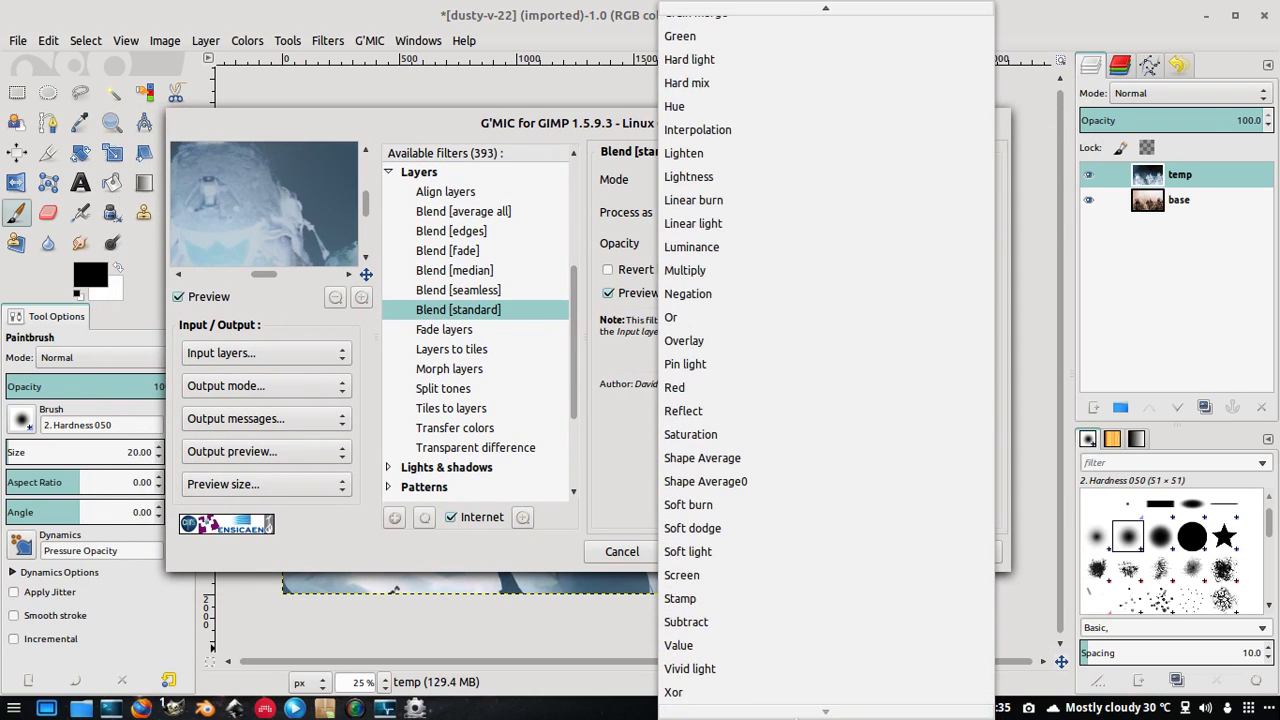
pyautogui.click(792, 676)
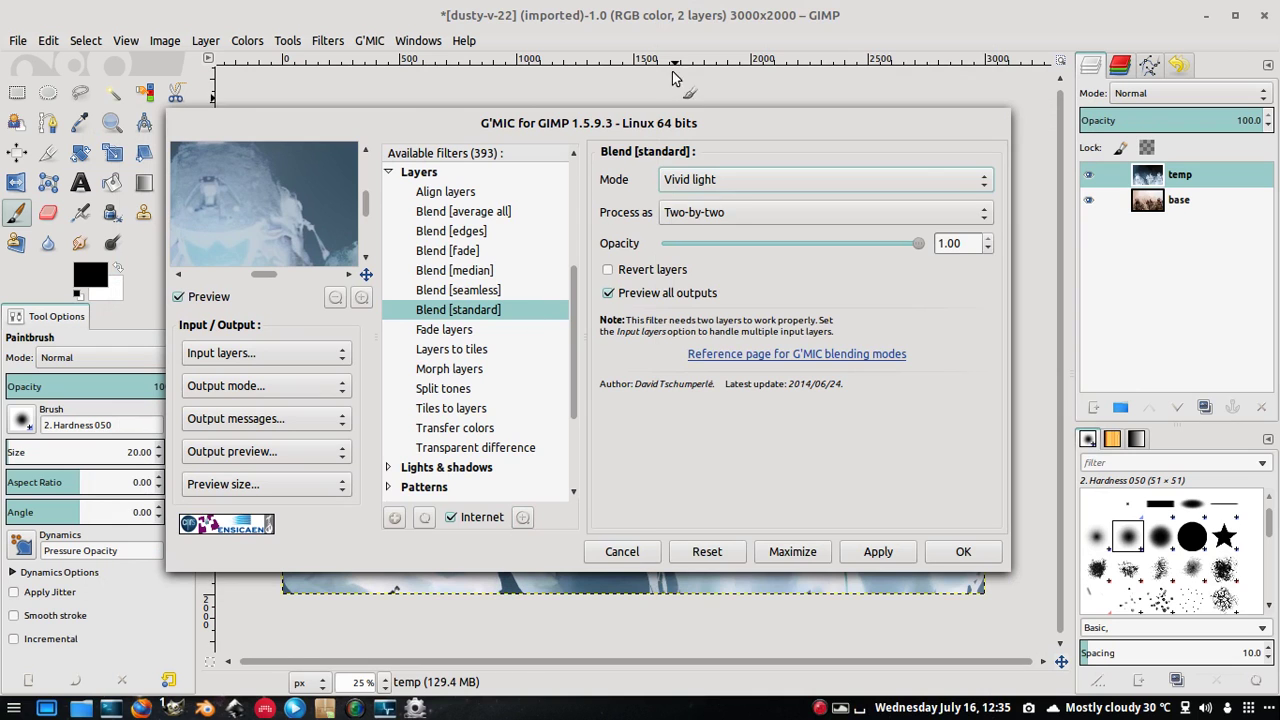
pyautogui.moveTo(657, 118); pyautogui.dragTo(704, 120)
# Step: Keep the layer blend mode at Normal and shift the filter window to view the image
pyautogui.click(1150, 93)
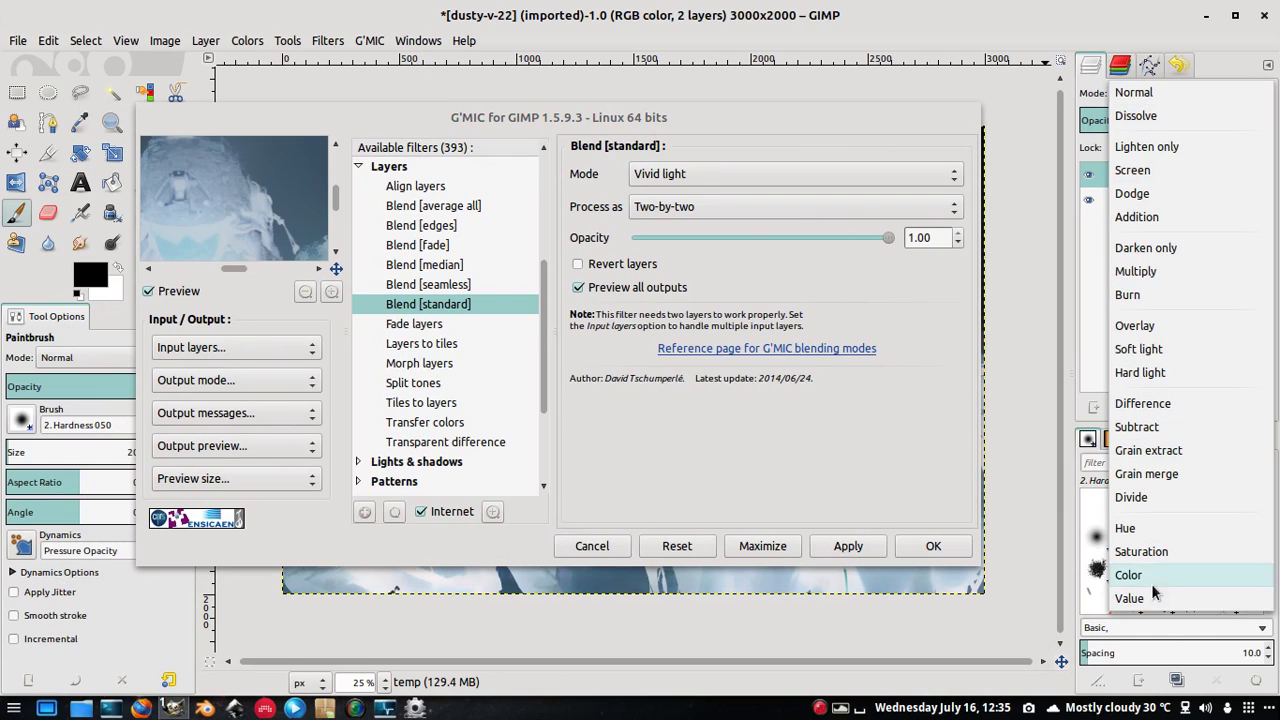
pyautogui.click(1122, 93)
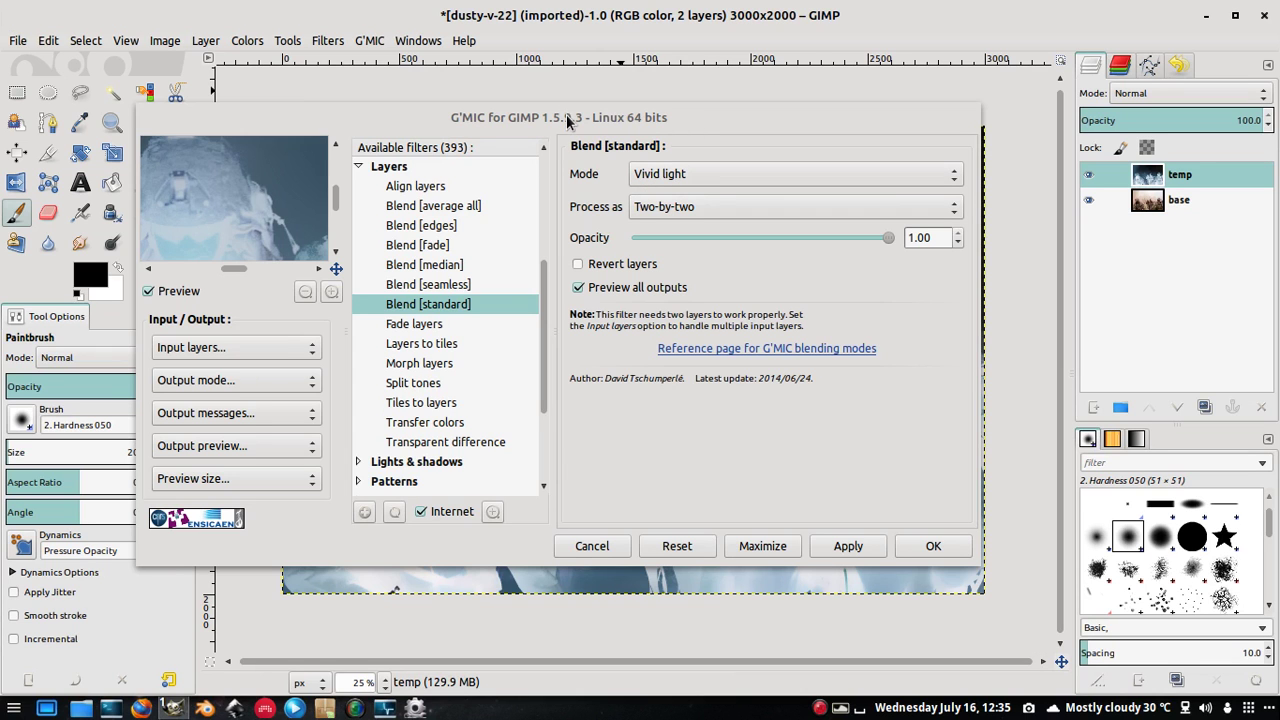
pyautogui.moveTo(579, 114); pyautogui.dragTo(660, 106)
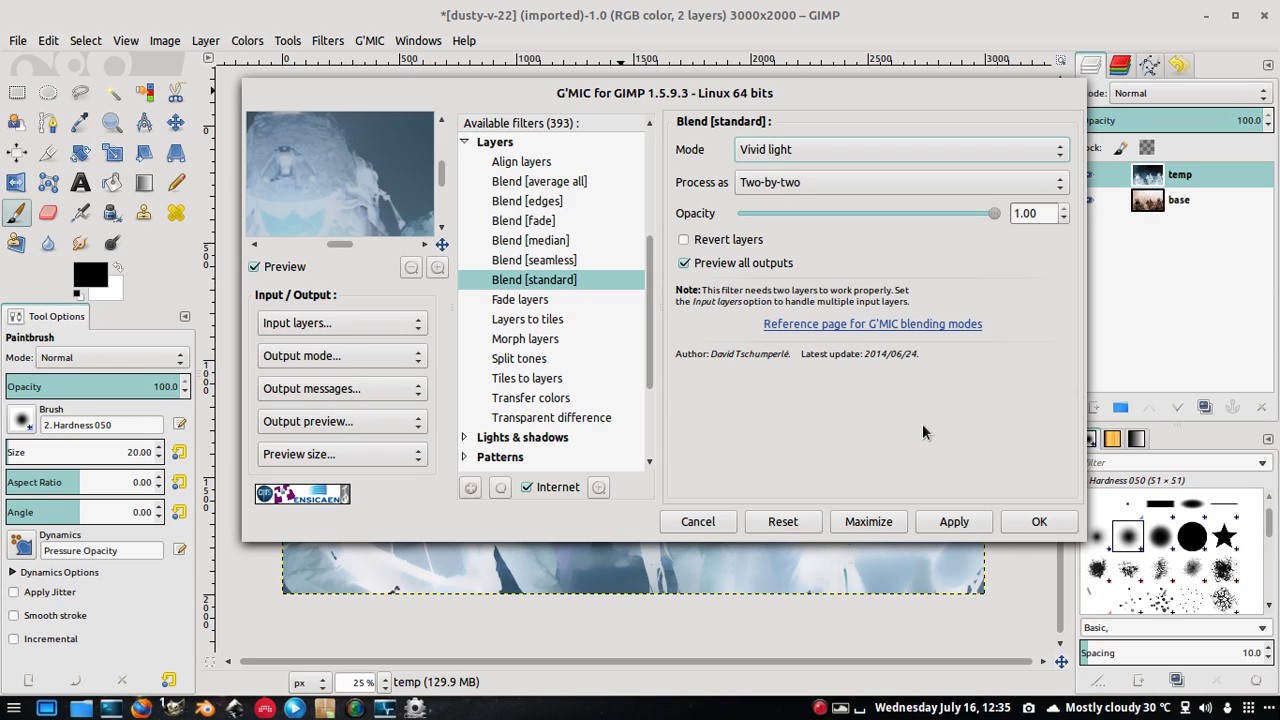
pyautogui.moveTo(672, 97); pyautogui.dragTo(808, 99)
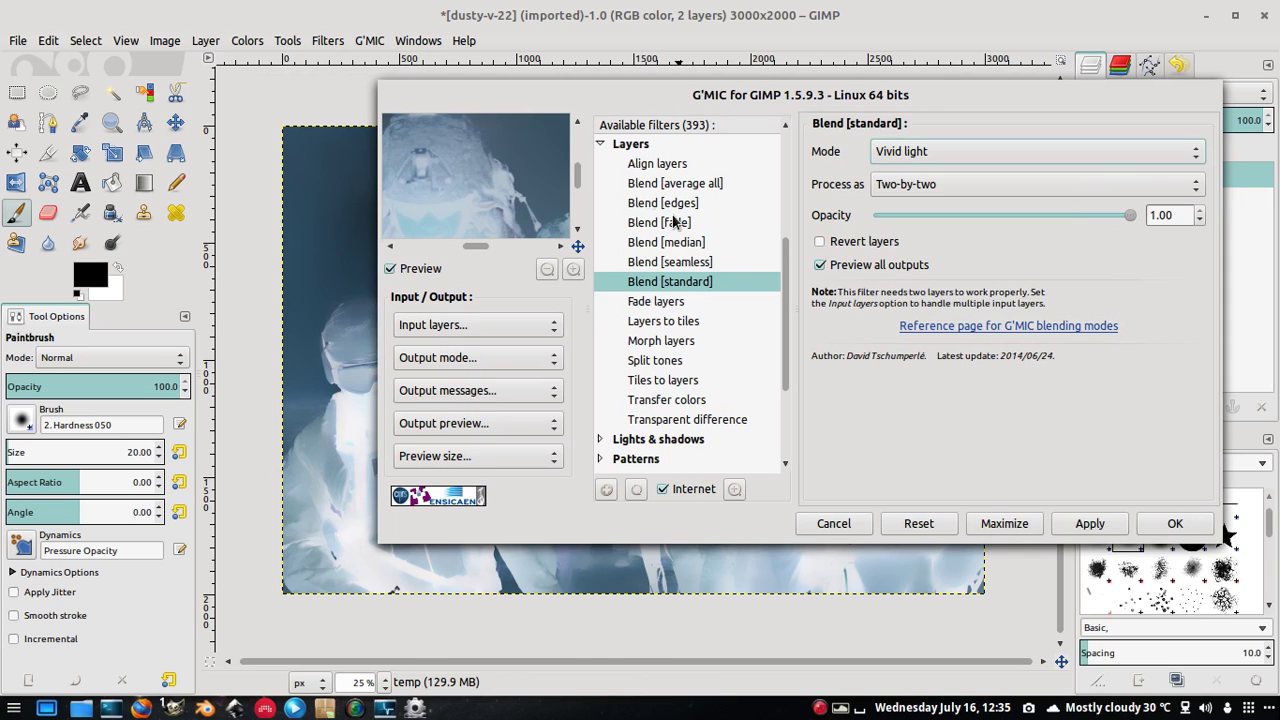
pyautogui.moveTo(741, 95); pyautogui.dragTo(535, 92)
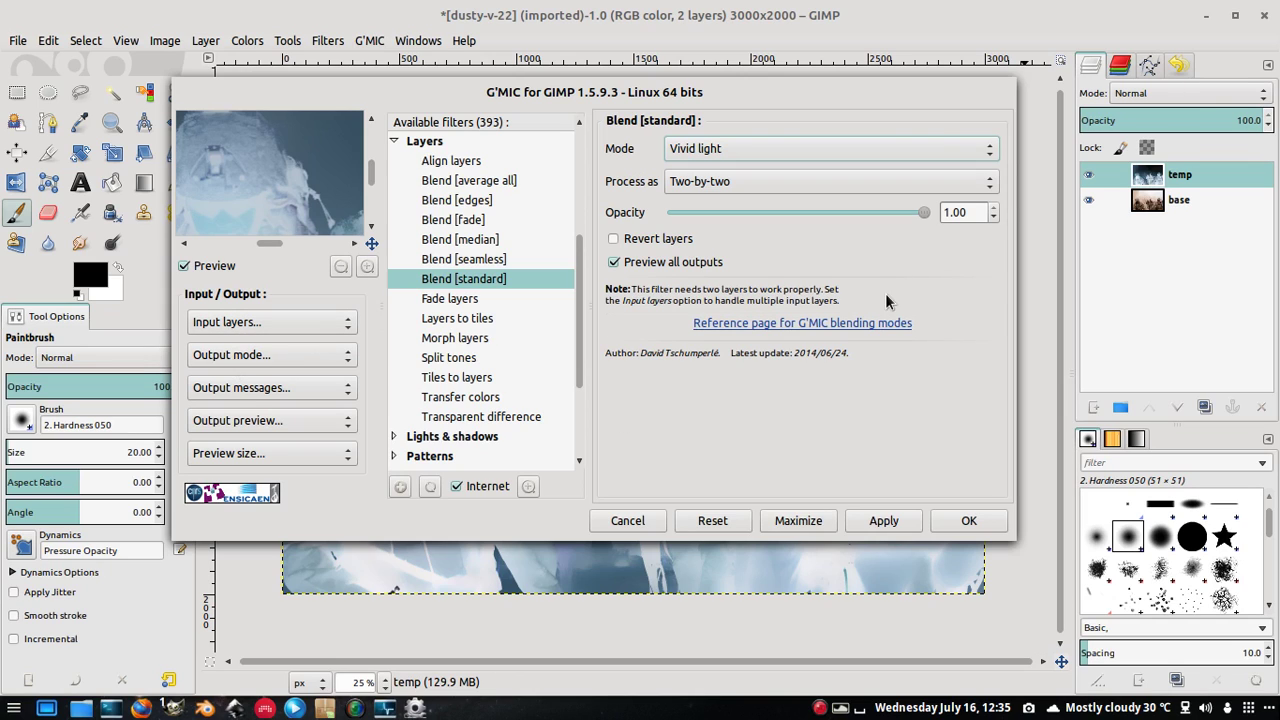
# Step: Blend All visibles in Vivid light into a new layer, then select the temp layer
pyautogui.click(293, 322)
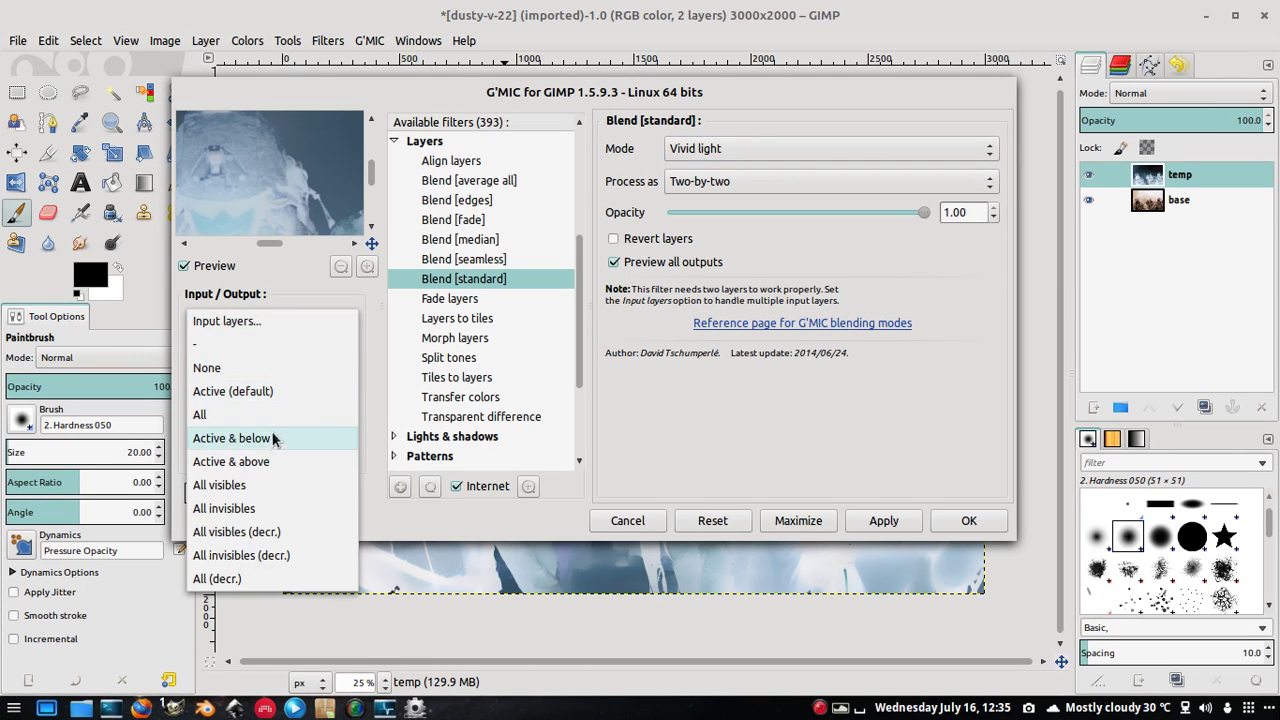
pyautogui.click(258, 484)
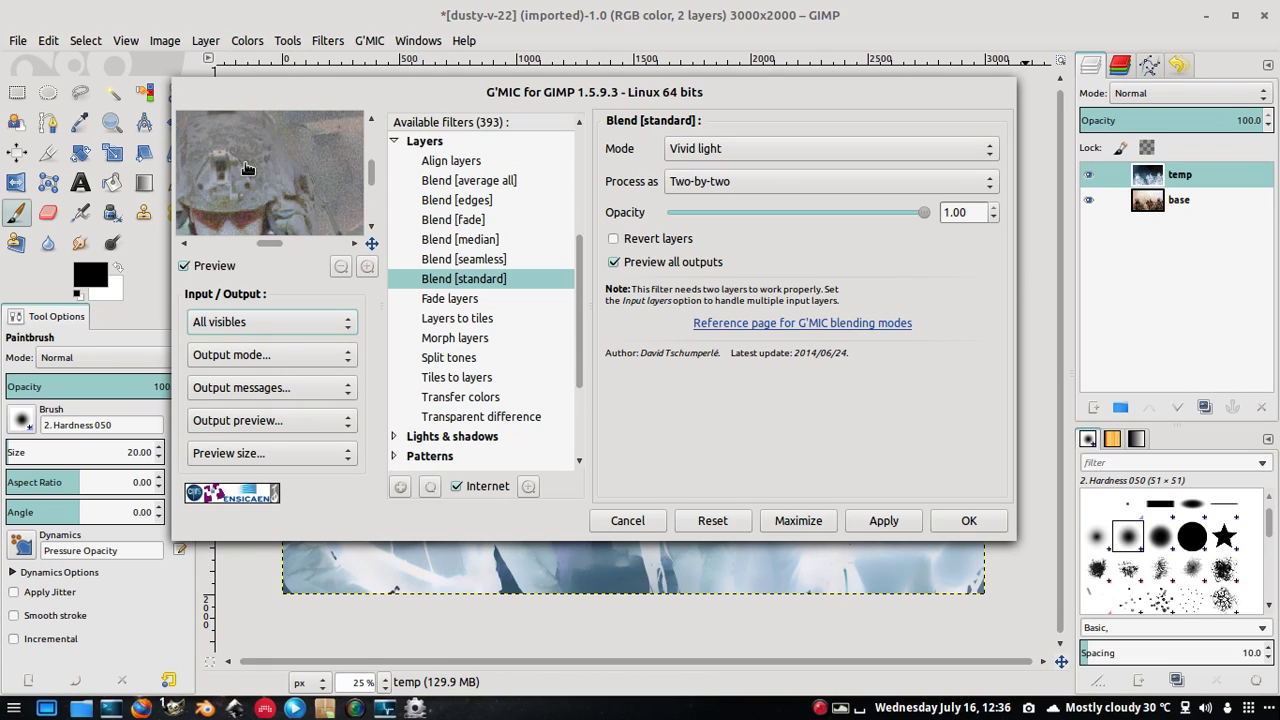
pyautogui.click(343, 360)
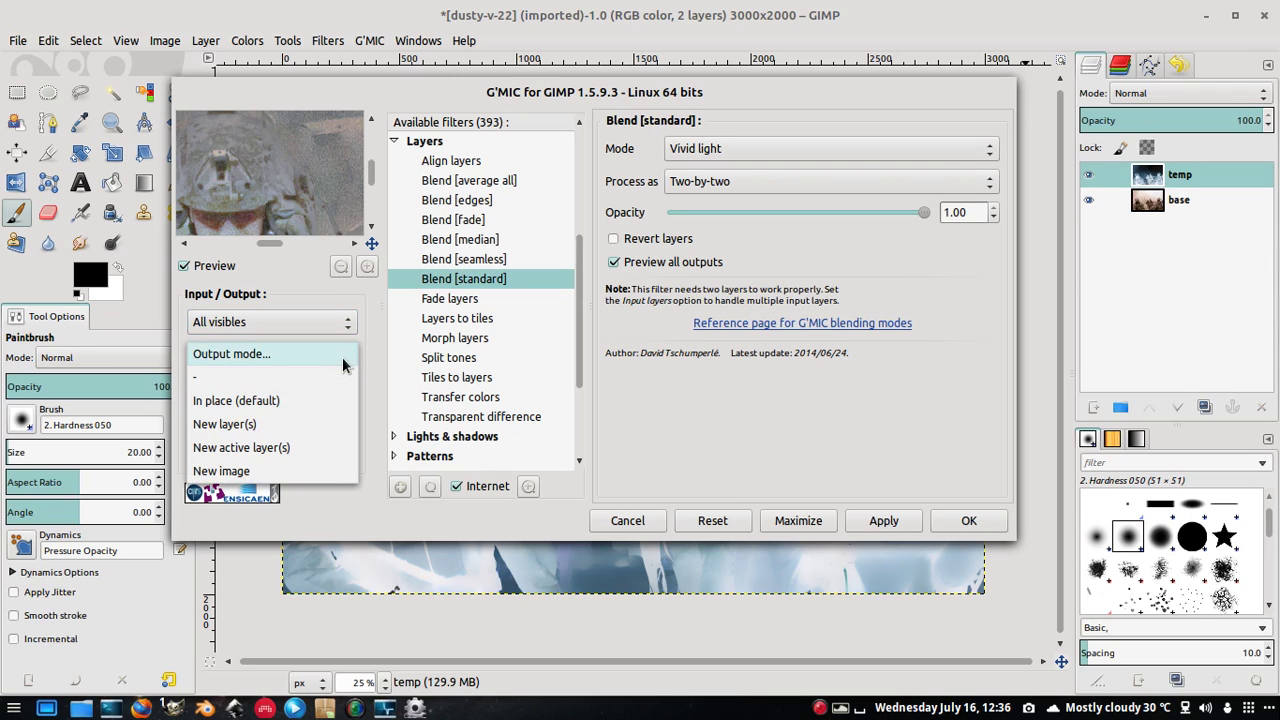
pyautogui.click(270, 424)
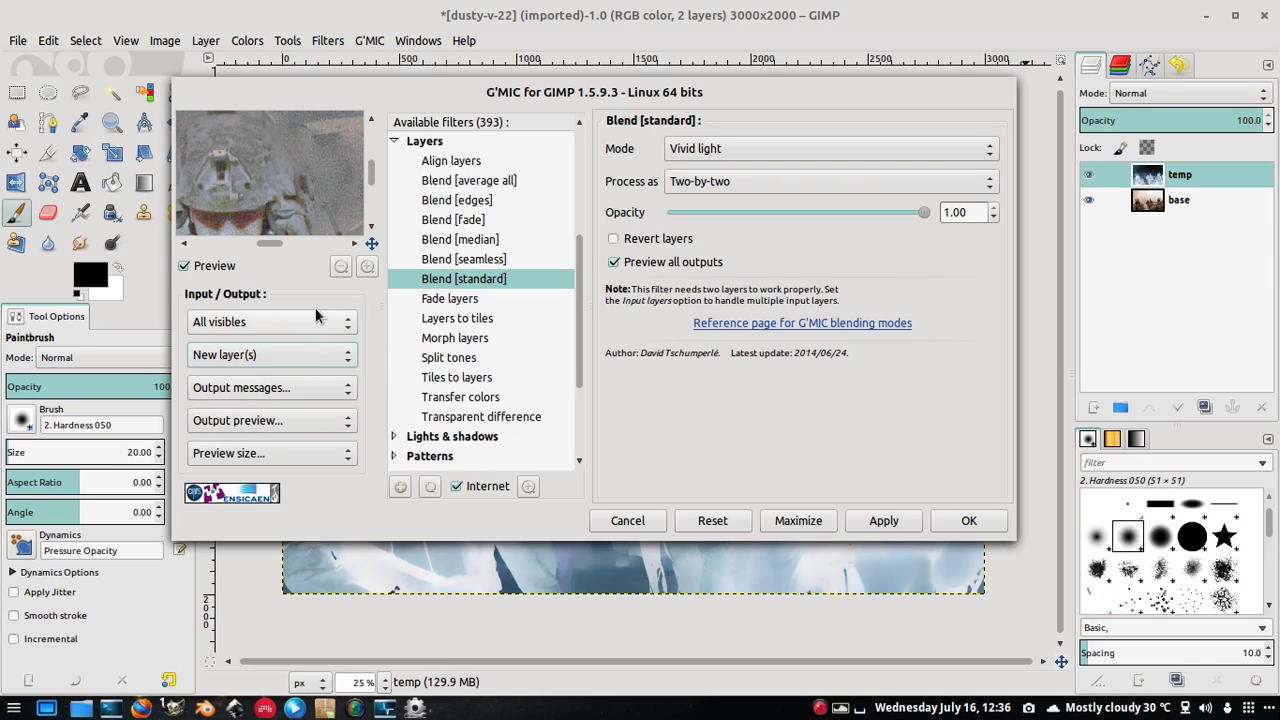
pyautogui.click(886, 521)
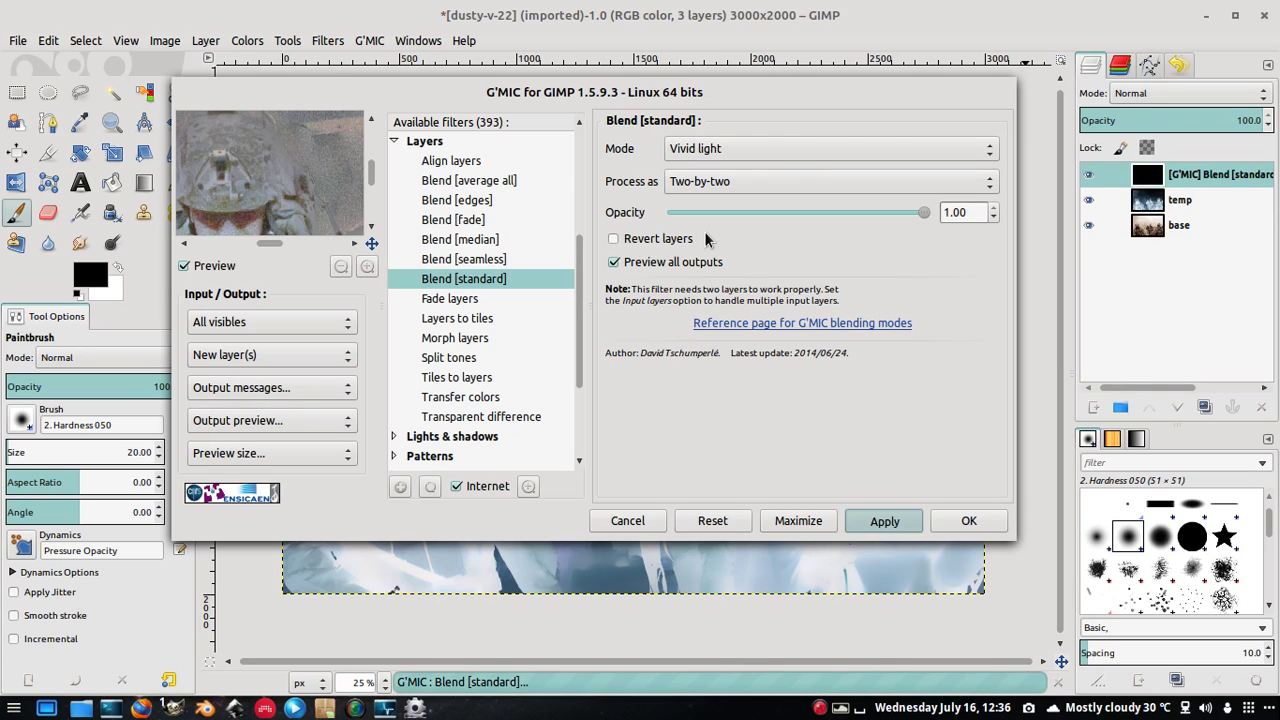
pyautogui.click(1199, 200)
# Step: Close G'MIC with OK and delete the temp layer, keeping the blend layer over base
pyautogui.click(958, 521)
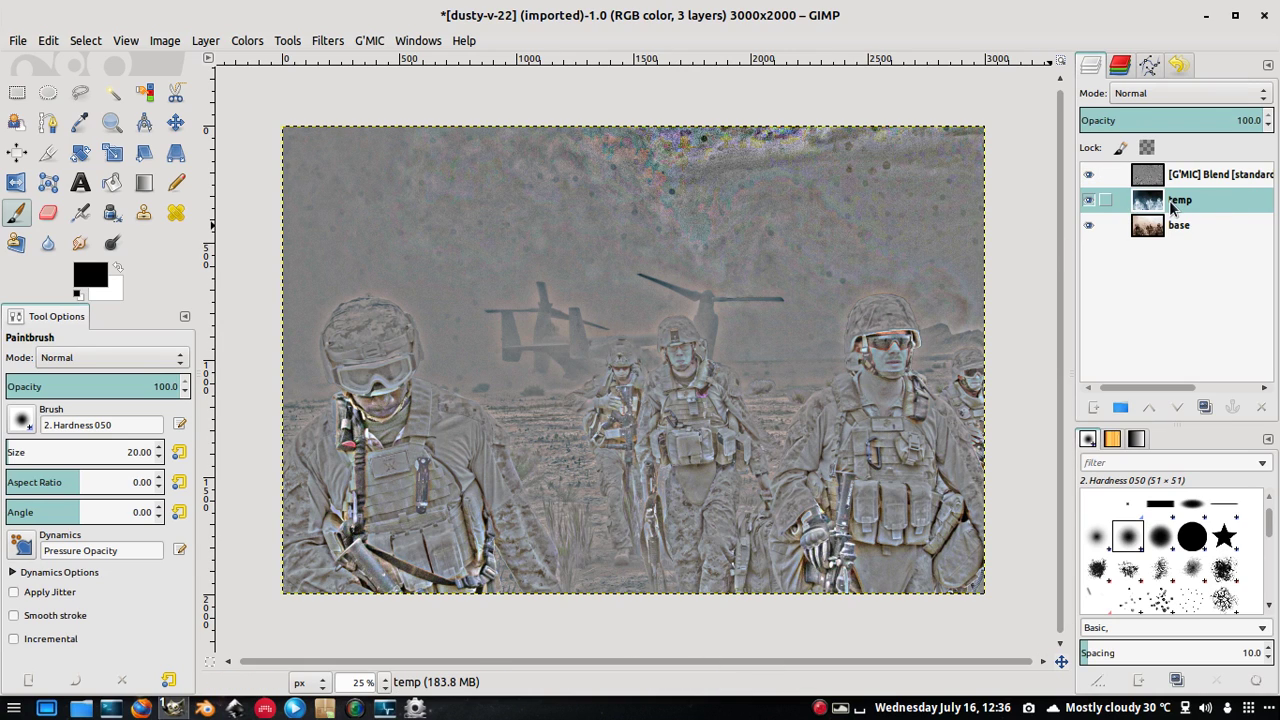
pyautogui.click(1212, 209)
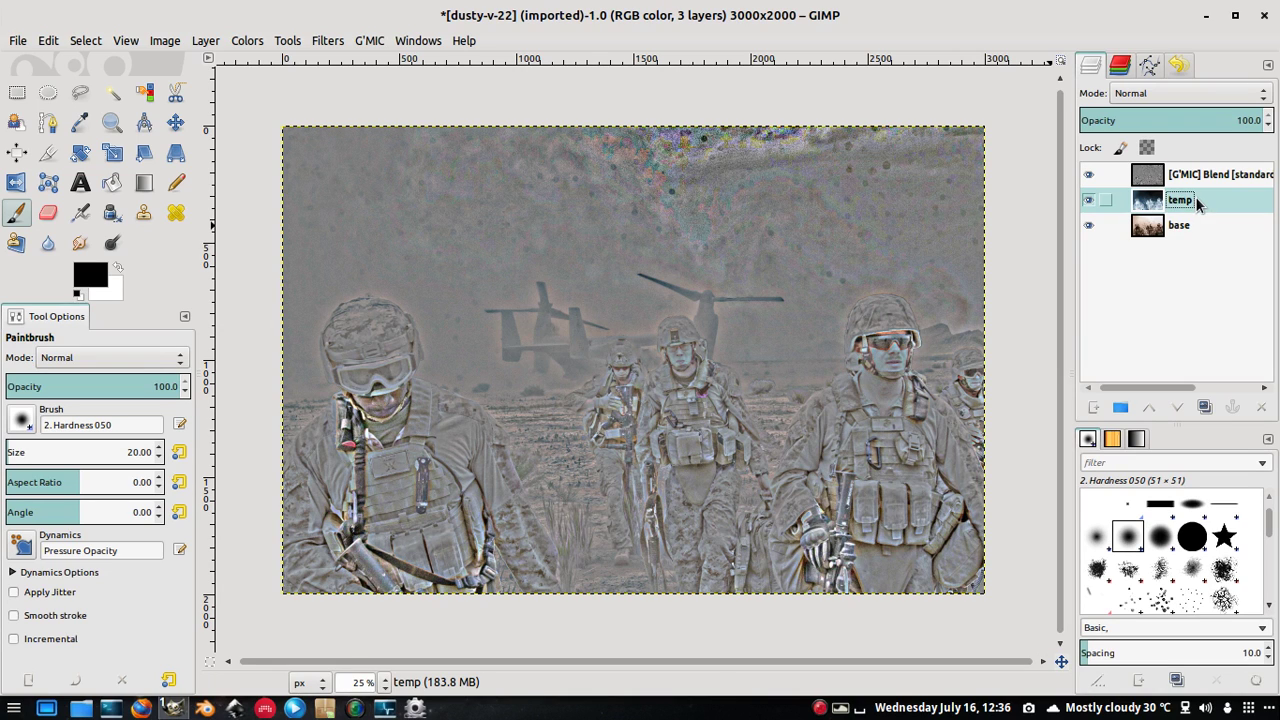
pyautogui.click(1263, 410)
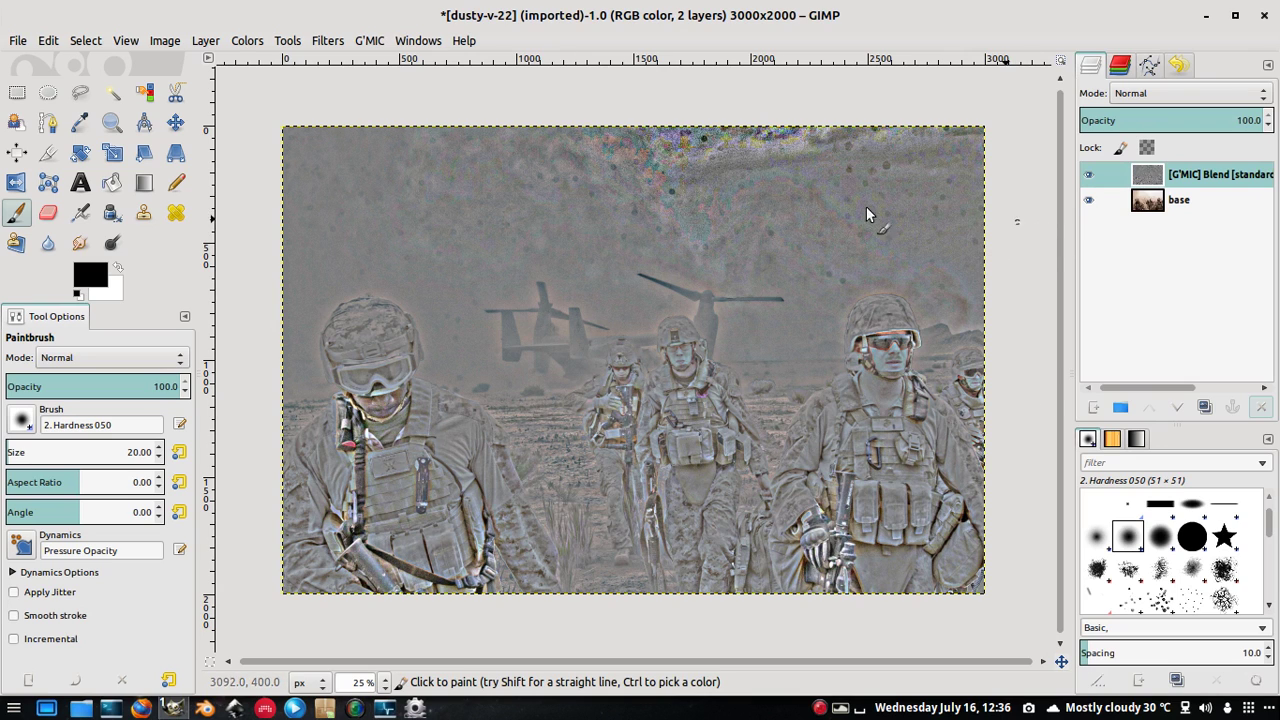
pyautogui.click(1170, 92)
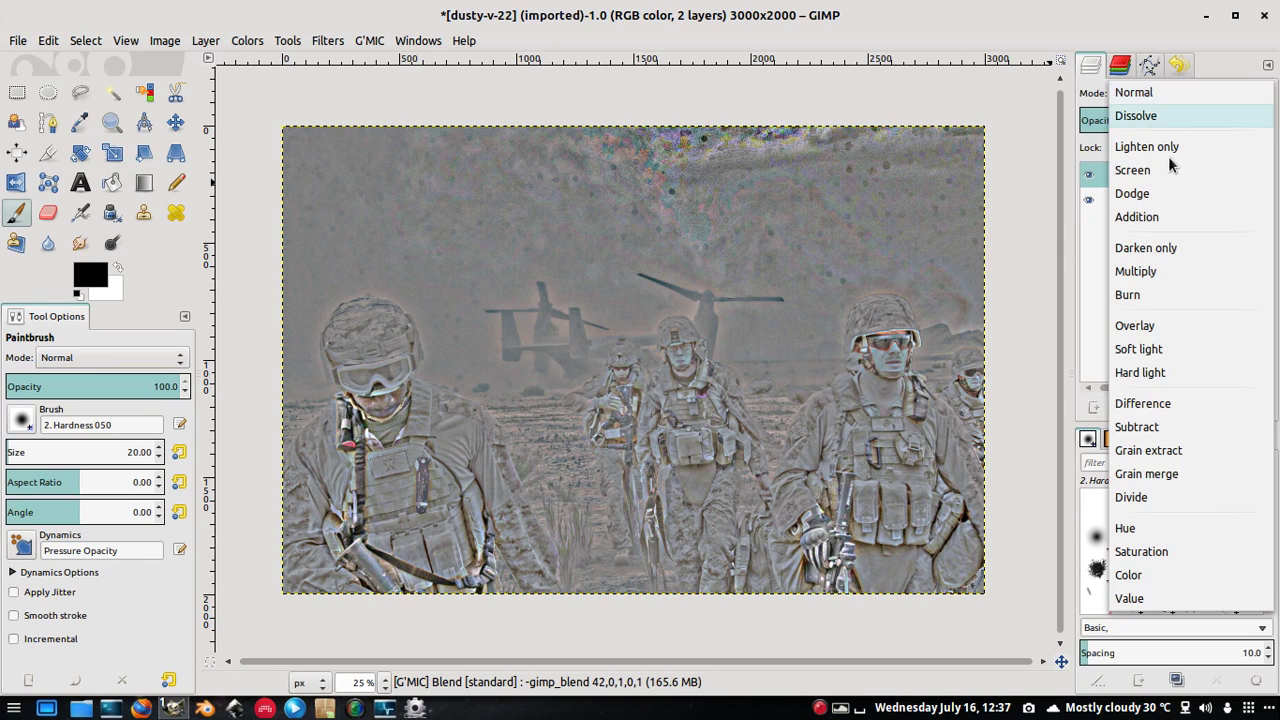
pyautogui.click(1166, 327)
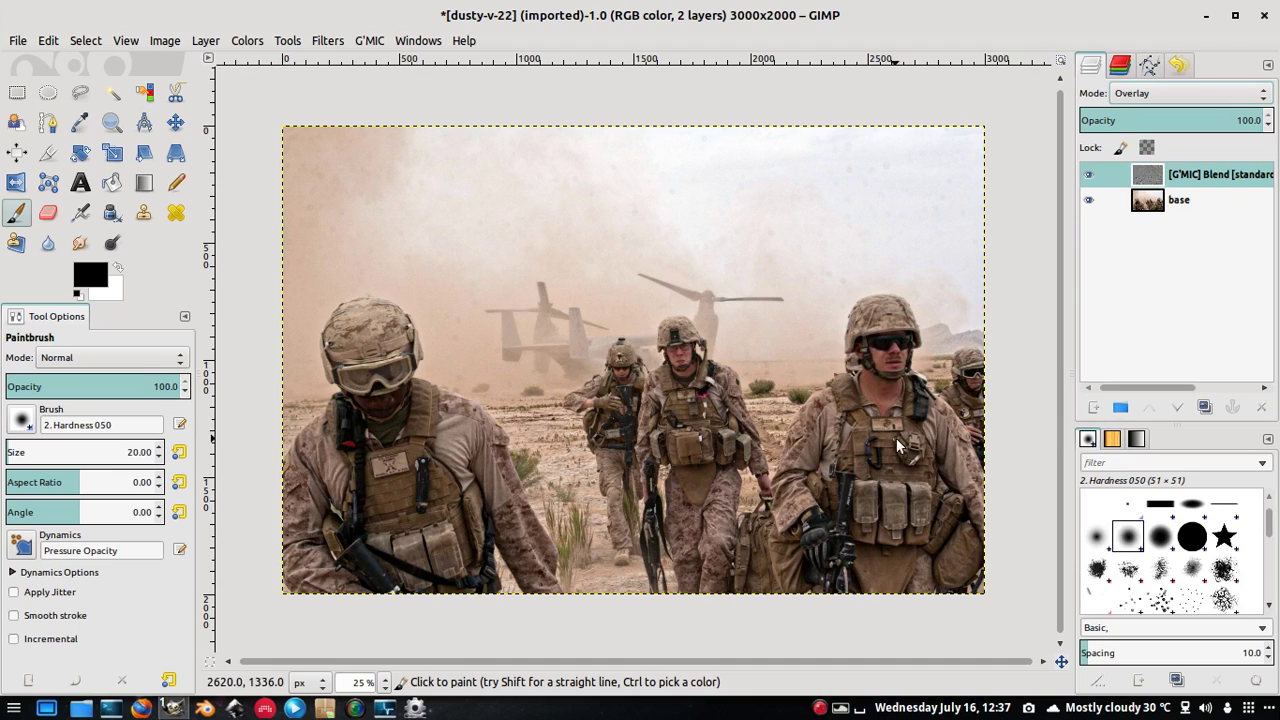
pyautogui.press('1')
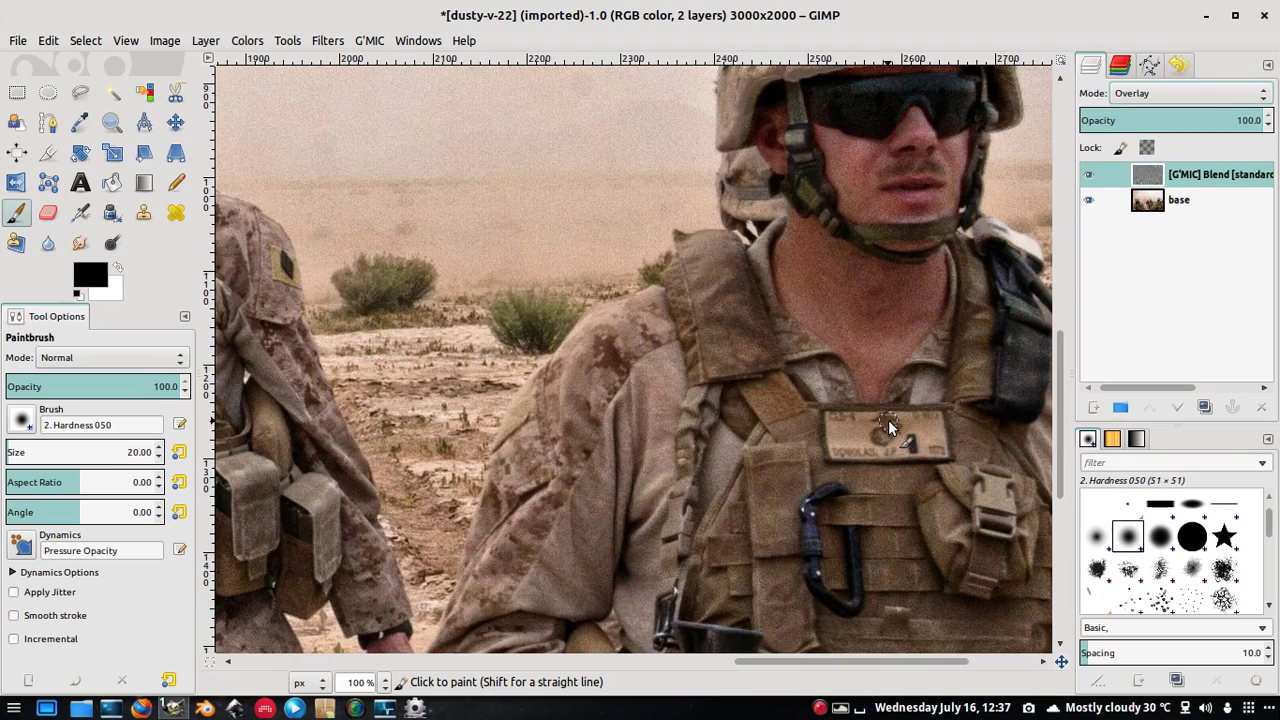
pyautogui.scroll(-7, 785, 510)
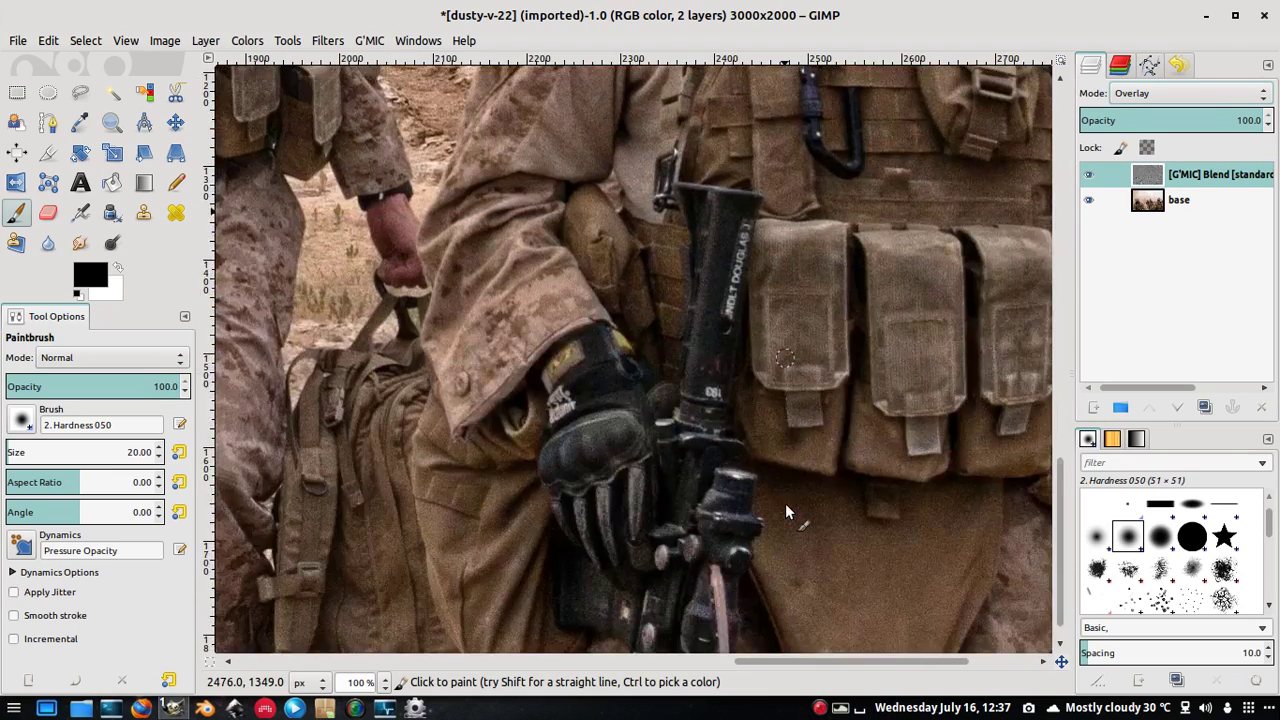
pyautogui.scroll(4, 785, 510)
pyautogui.scroll(6, 785, 502)
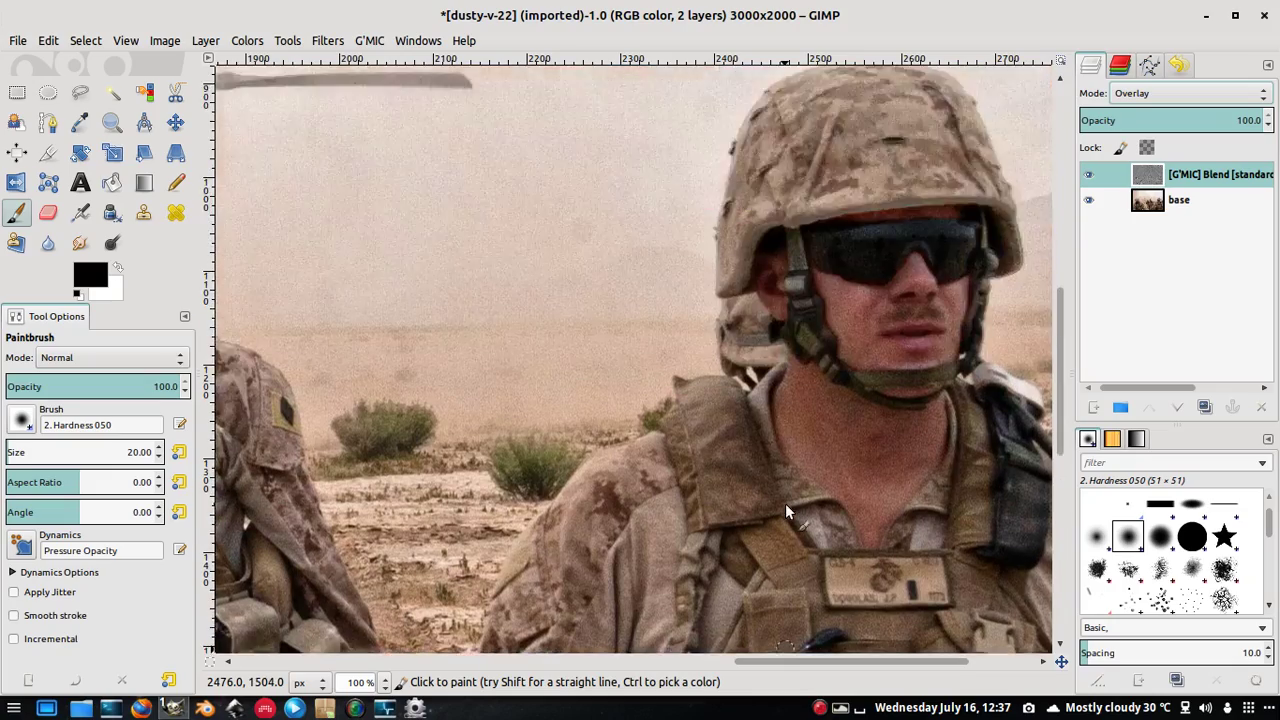
pyautogui.scroll(-2, 785, 503)
pyautogui.scroll(-5, 785, 503)
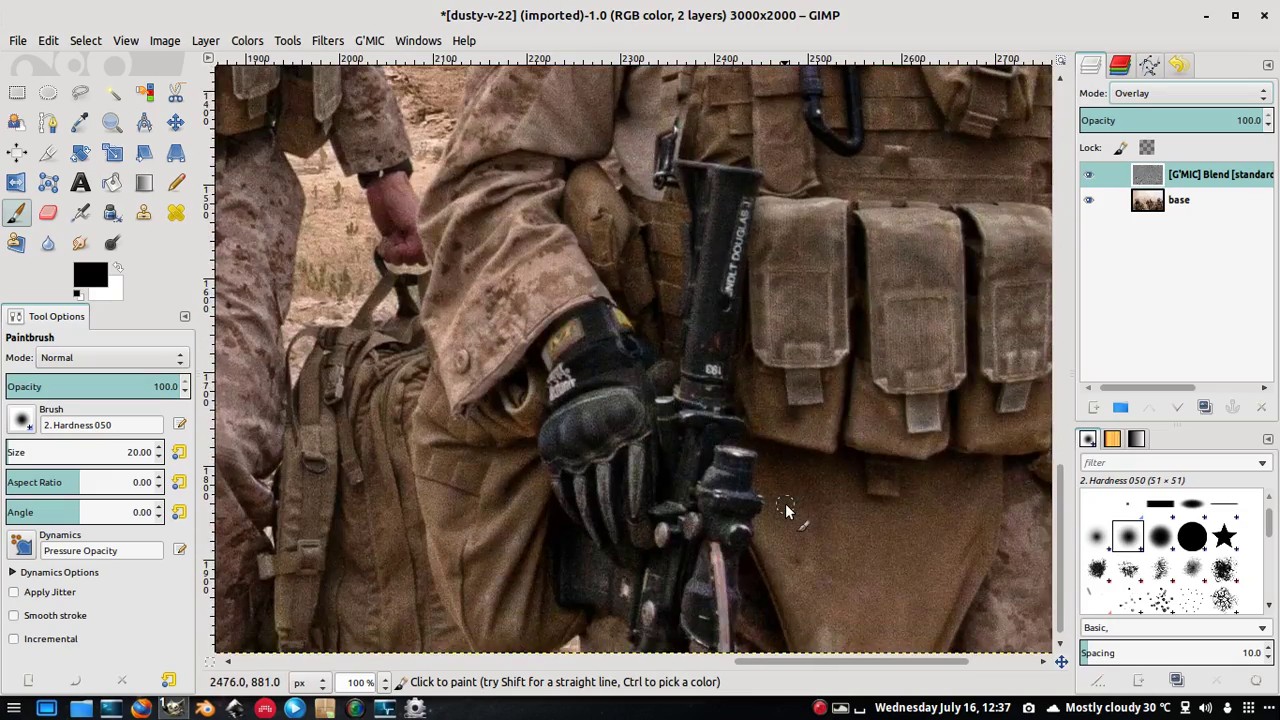
pyautogui.scroll(7, 785, 507)
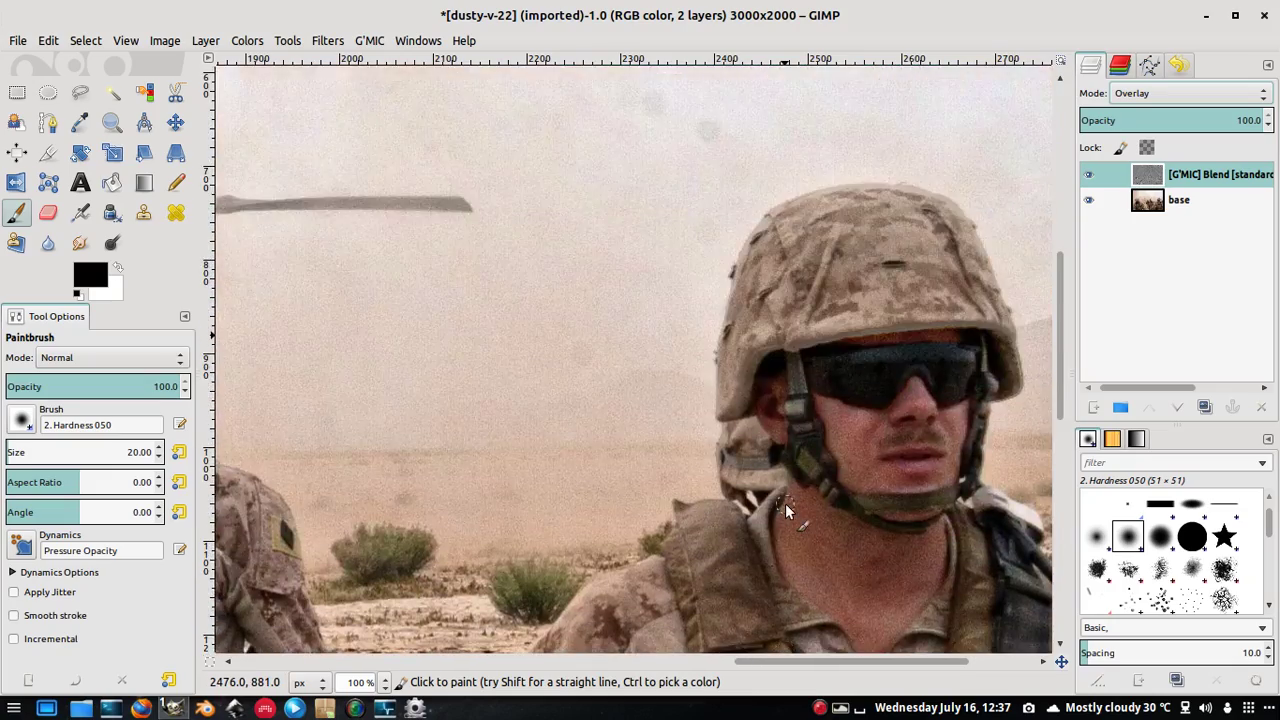
pyautogui.scroll(-5, 785, 503)
pyautogui.scroll(5, 785, 512)
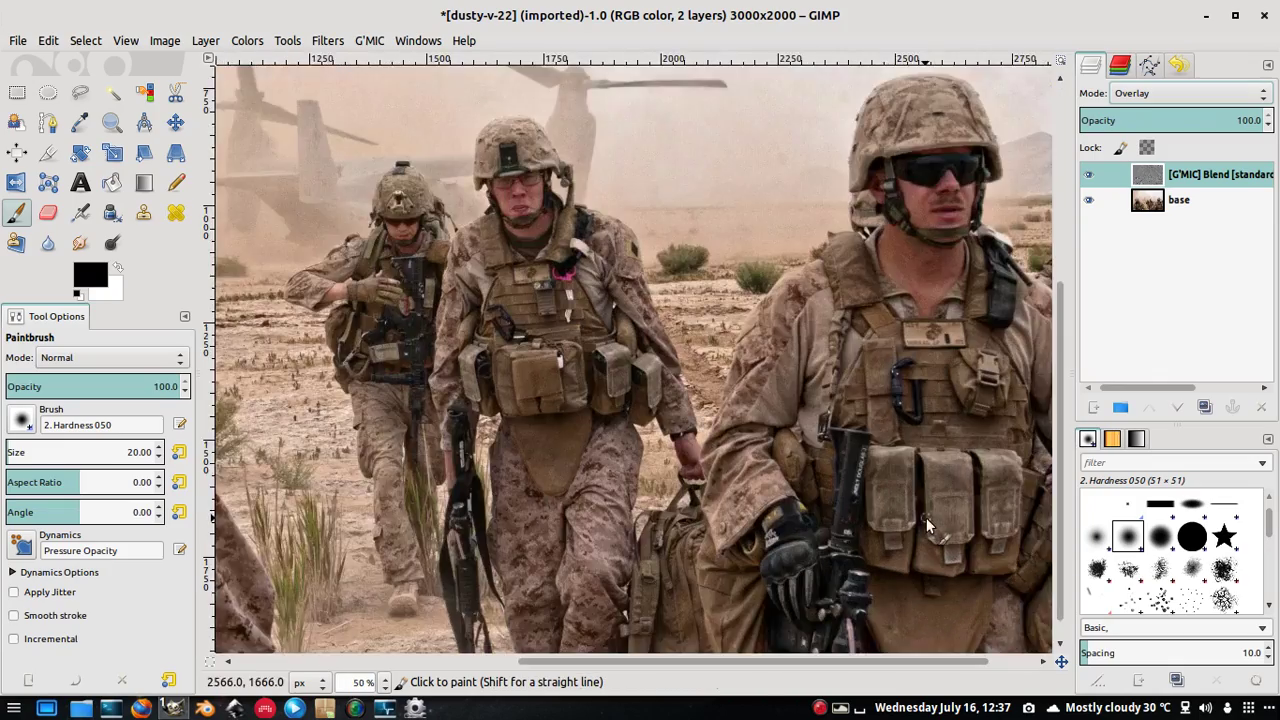
pyautogui.scroll(3, 926, 517)
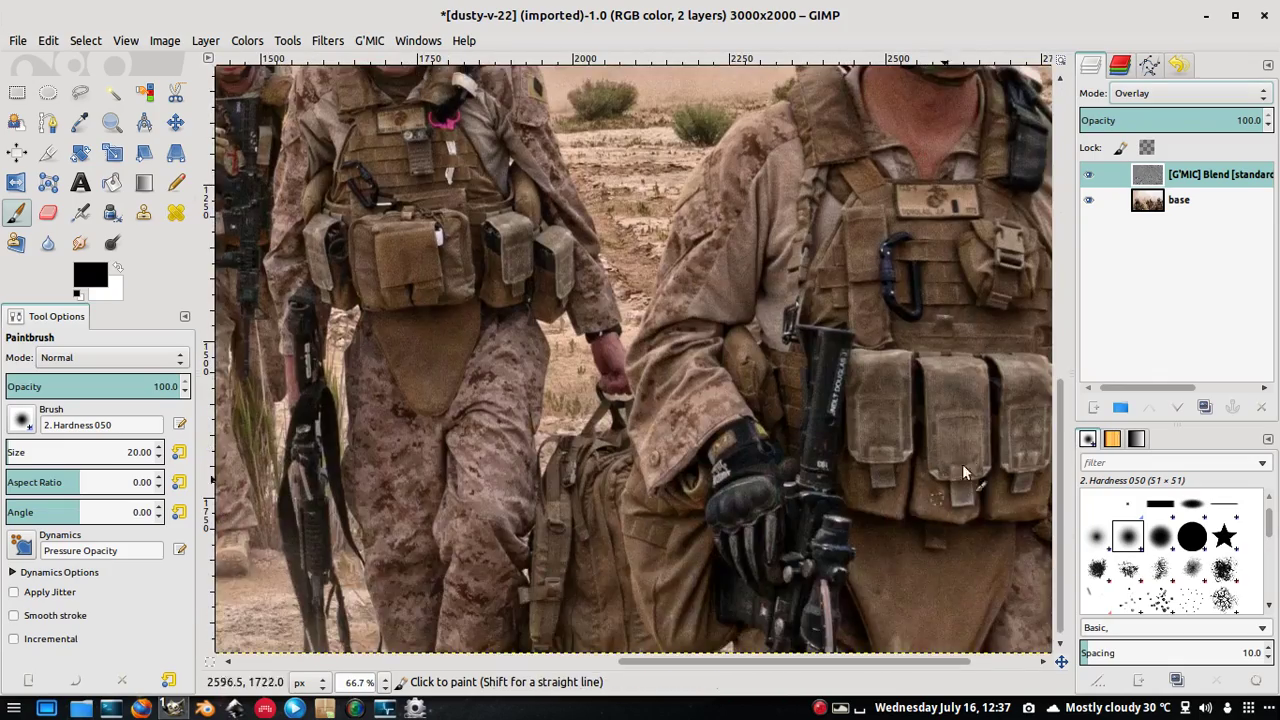
pyautogui.scroll(10, 967, 470)
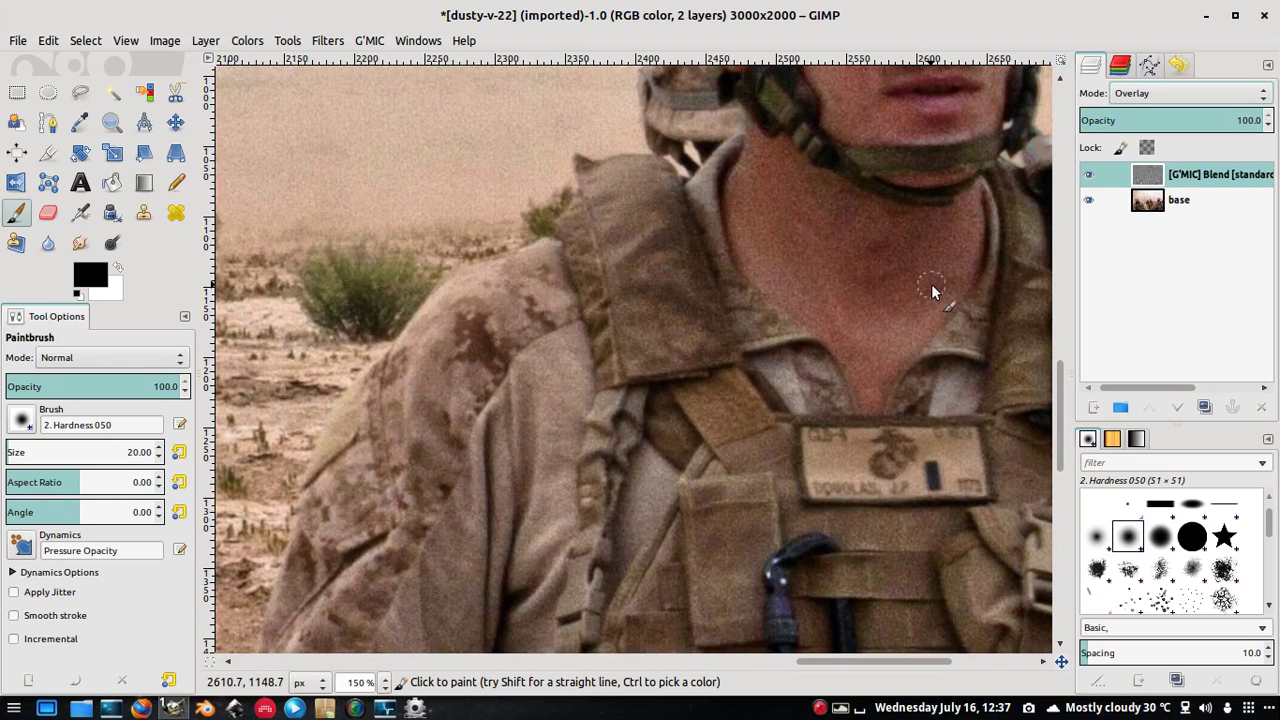
pyautogui.scroll(5, 931, 284)
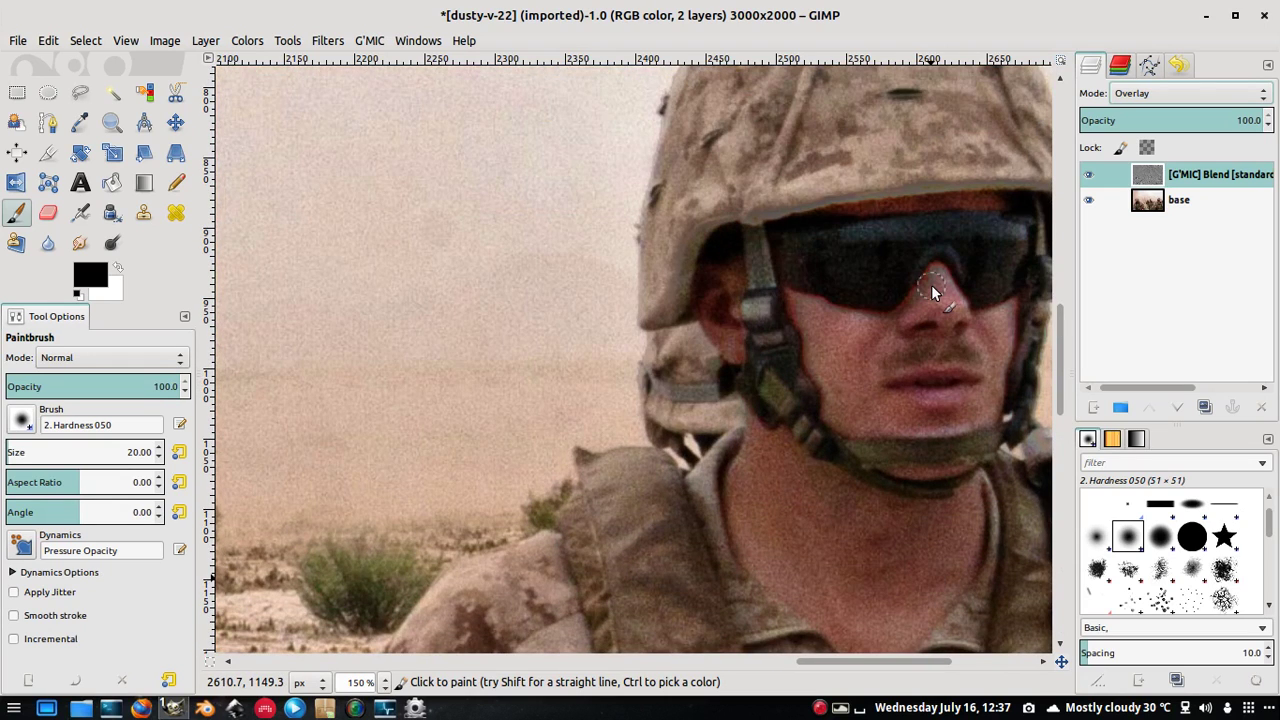
pyautogui.scroll(-5, 931, 286)
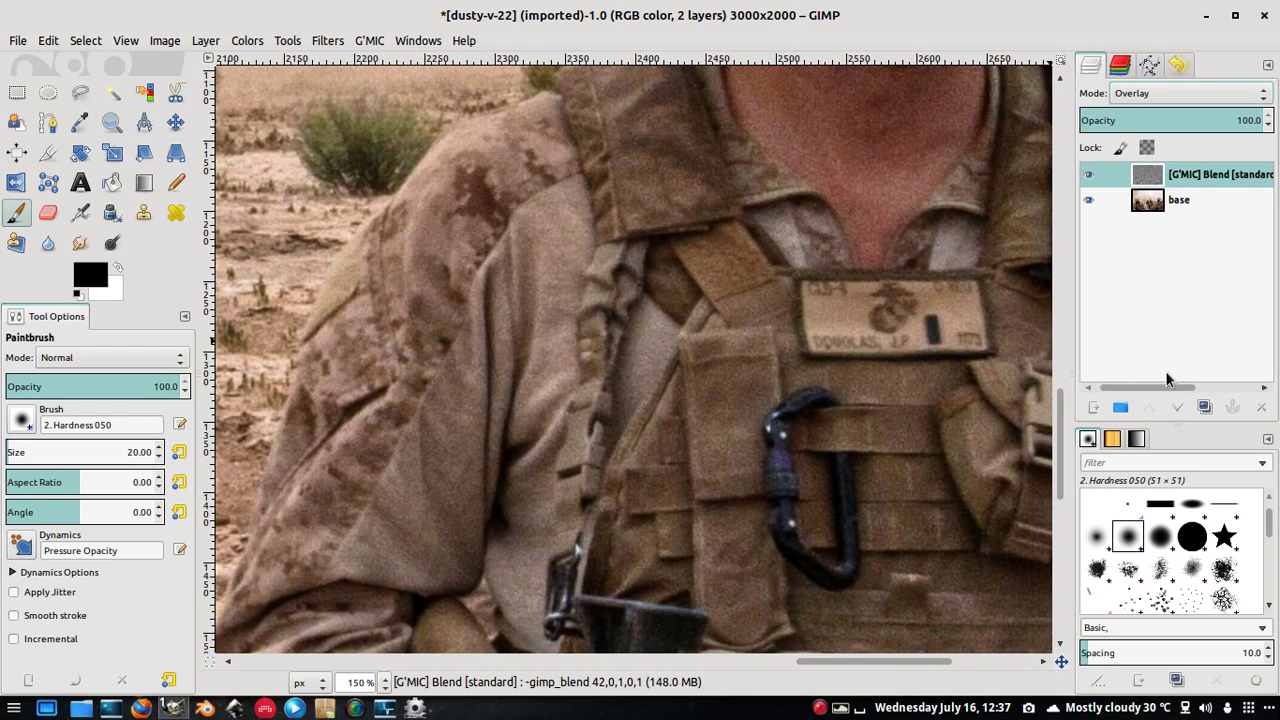
pyautogui.click(1089, 174)
pyautogui.scroll(8, 879, 292)
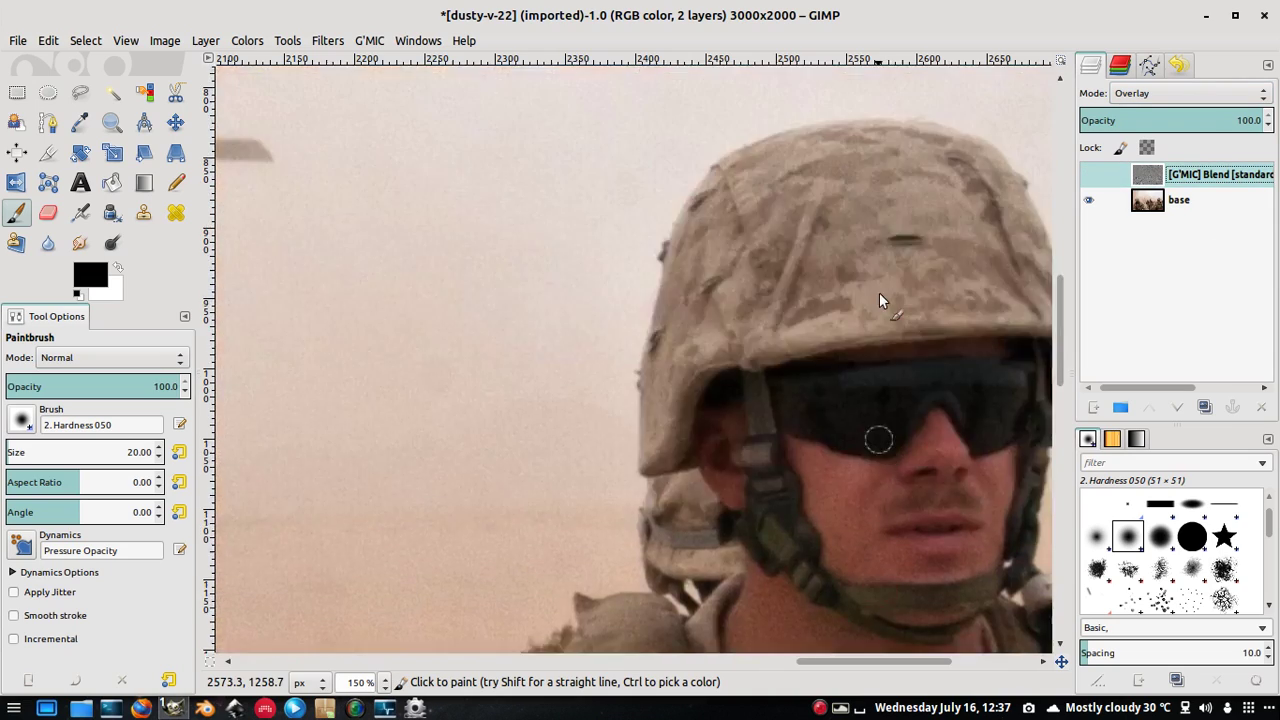
pyautogui.scroll(-11, 879, 293)
pyautogui.scroll(6, 879, 293)
pyautogui.scroll(-2, 879, 293)
pyautogui.click(1089, 178)
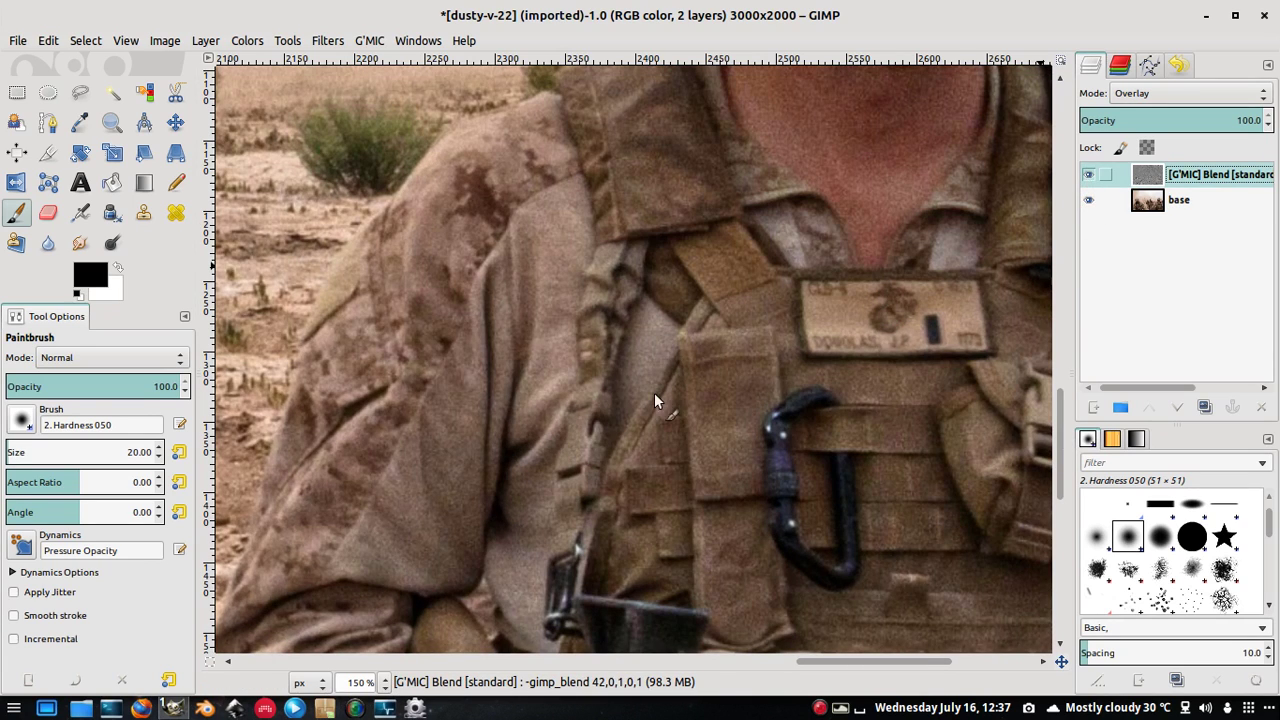
pyautogui.scroll(5, 827, 414)
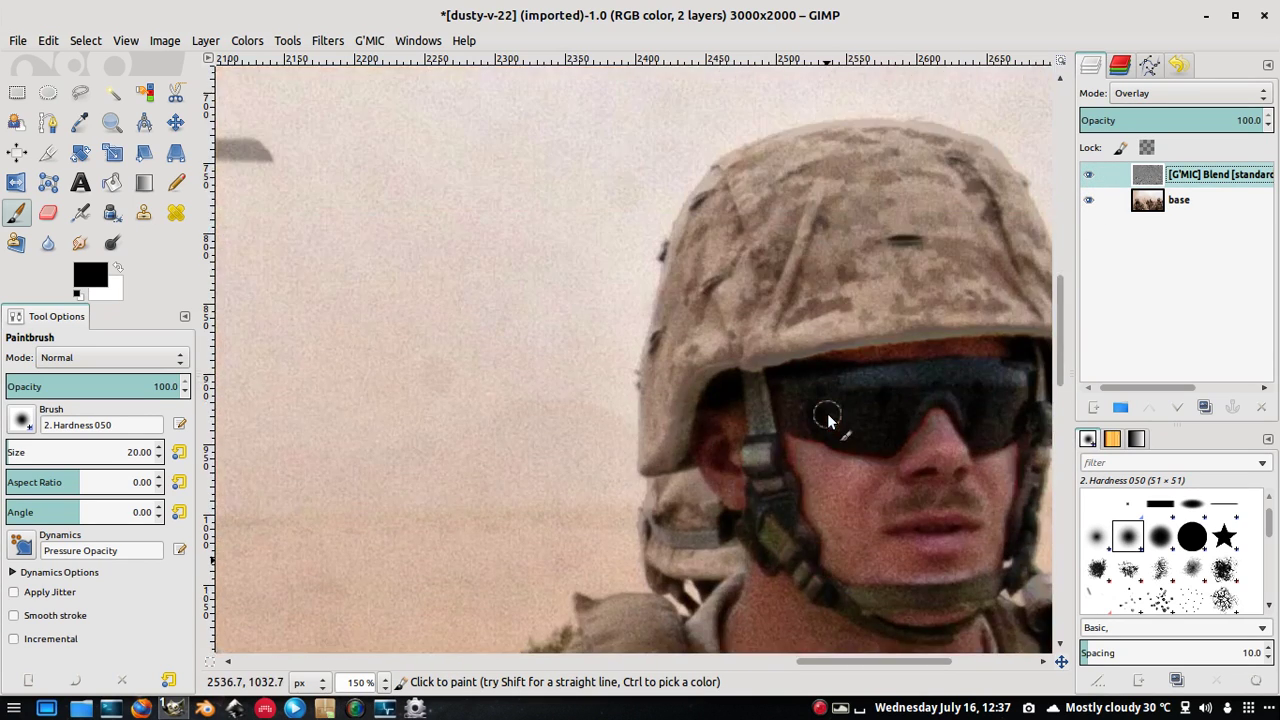
pyautogui.scroll(-10, 605, 384)
pyautogui.scroll(-5, 605, 384)
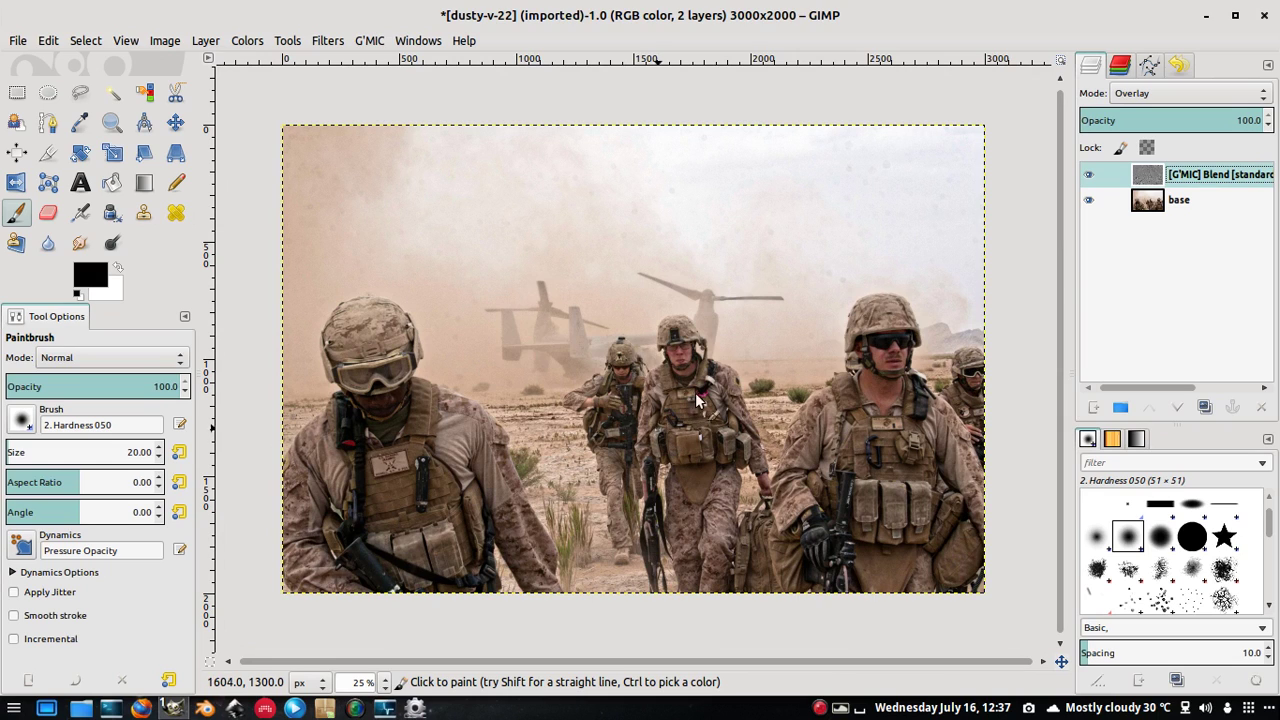
pyautogui.scroll(1, 677, 389)
pyautogui.scroll(1, 677, 388)
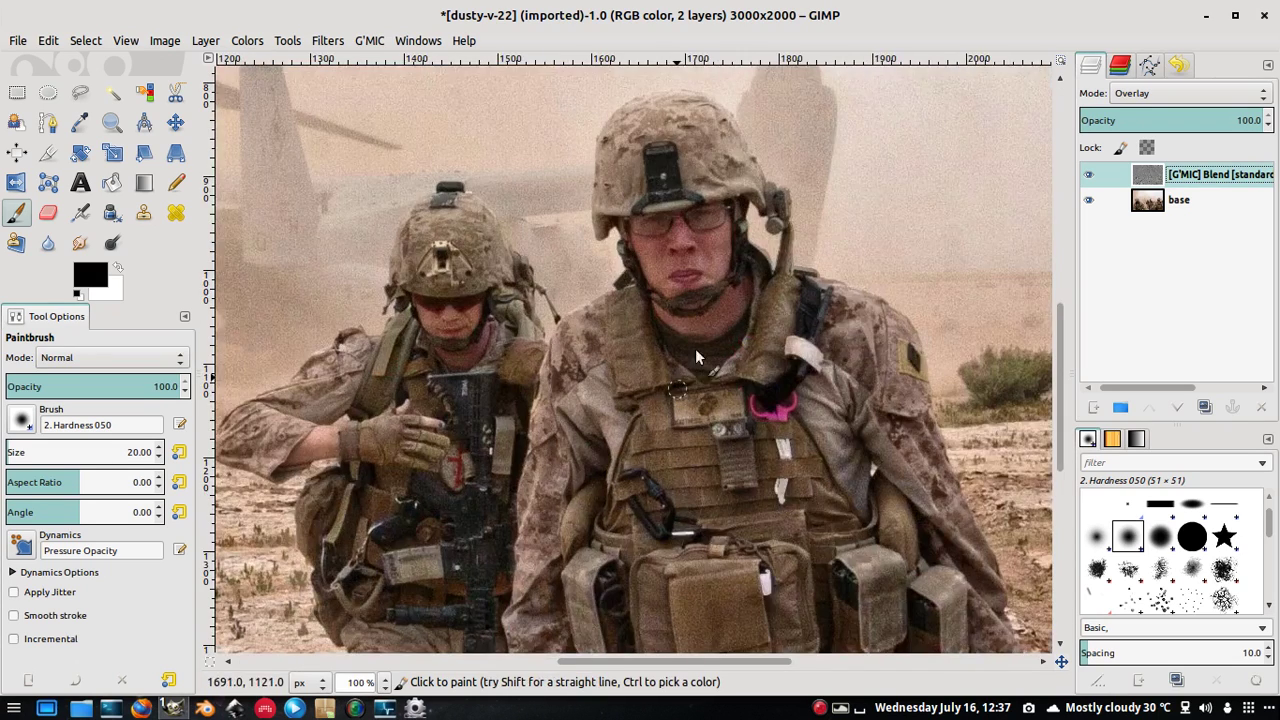
pyautogui.scroll(2, 716, 341)
pyautogui.scroll(-5, 716, 345)
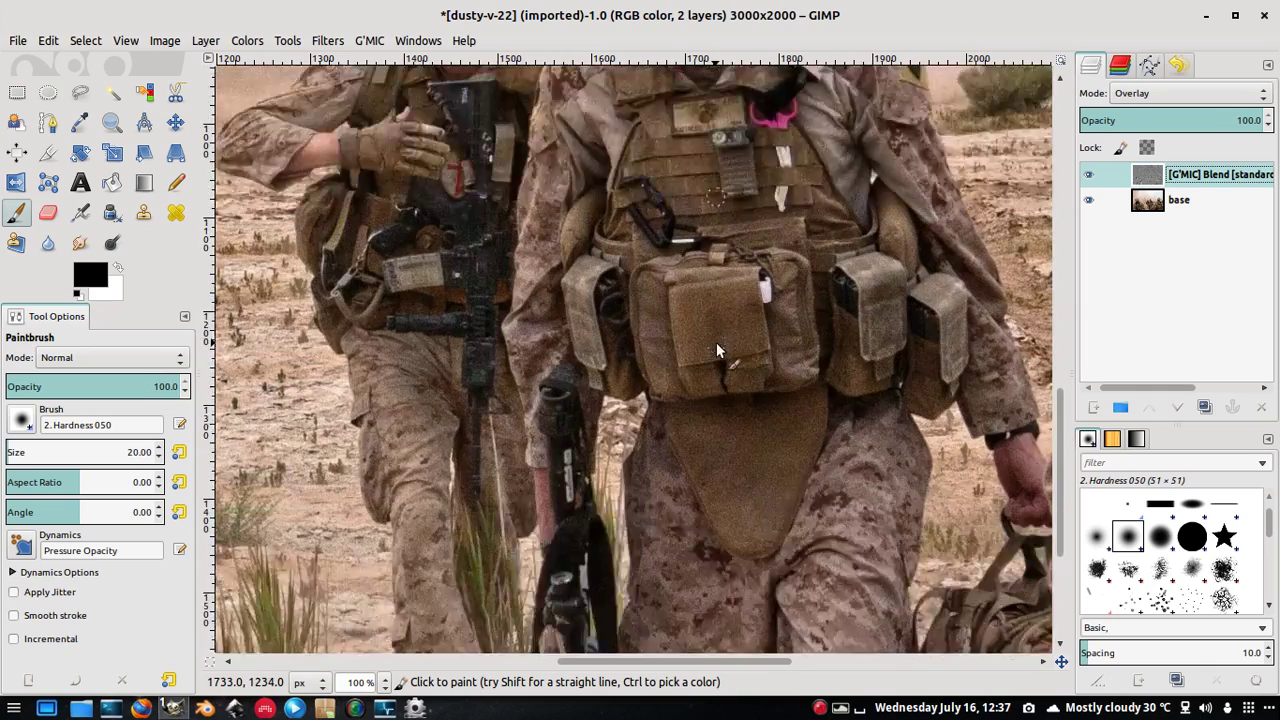
pyautogui.scroll(-3, 716, 342)
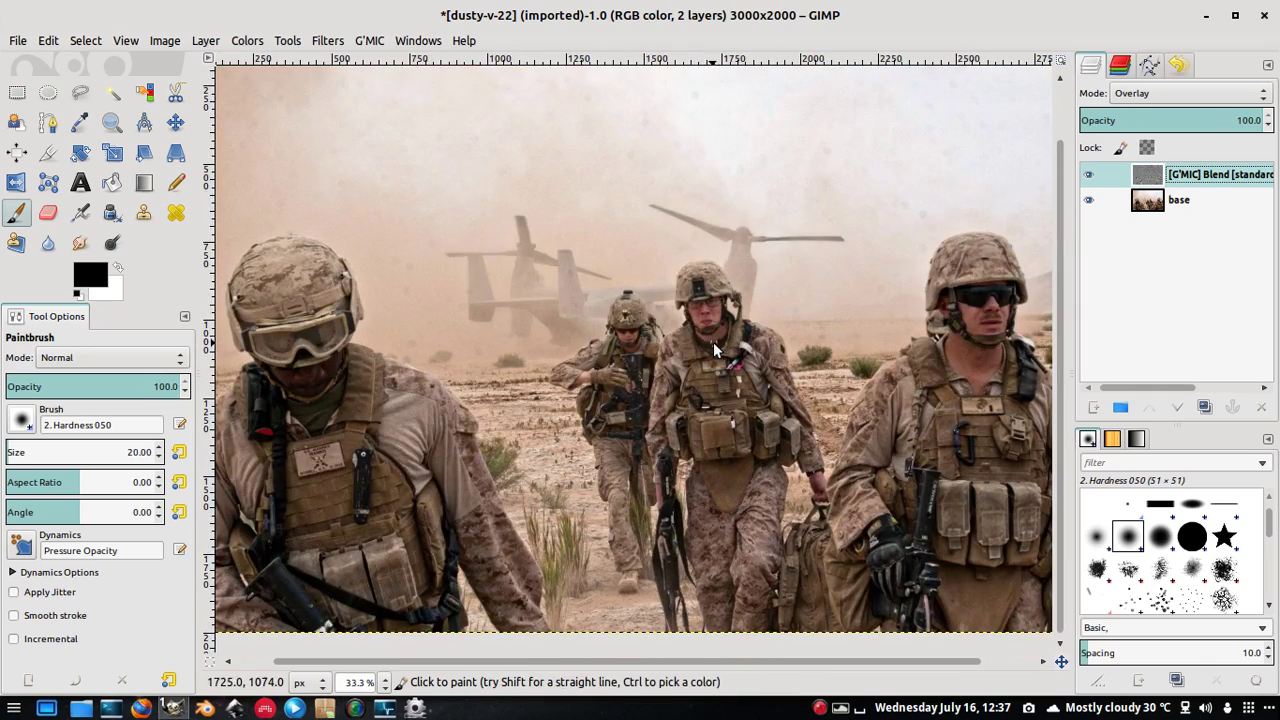
# Step: Quit GIMP discarding the marines edits, close Blender, and bring GIMP back up
pyautogui.click(1262, 15)
pyautogui.click(756, 462)
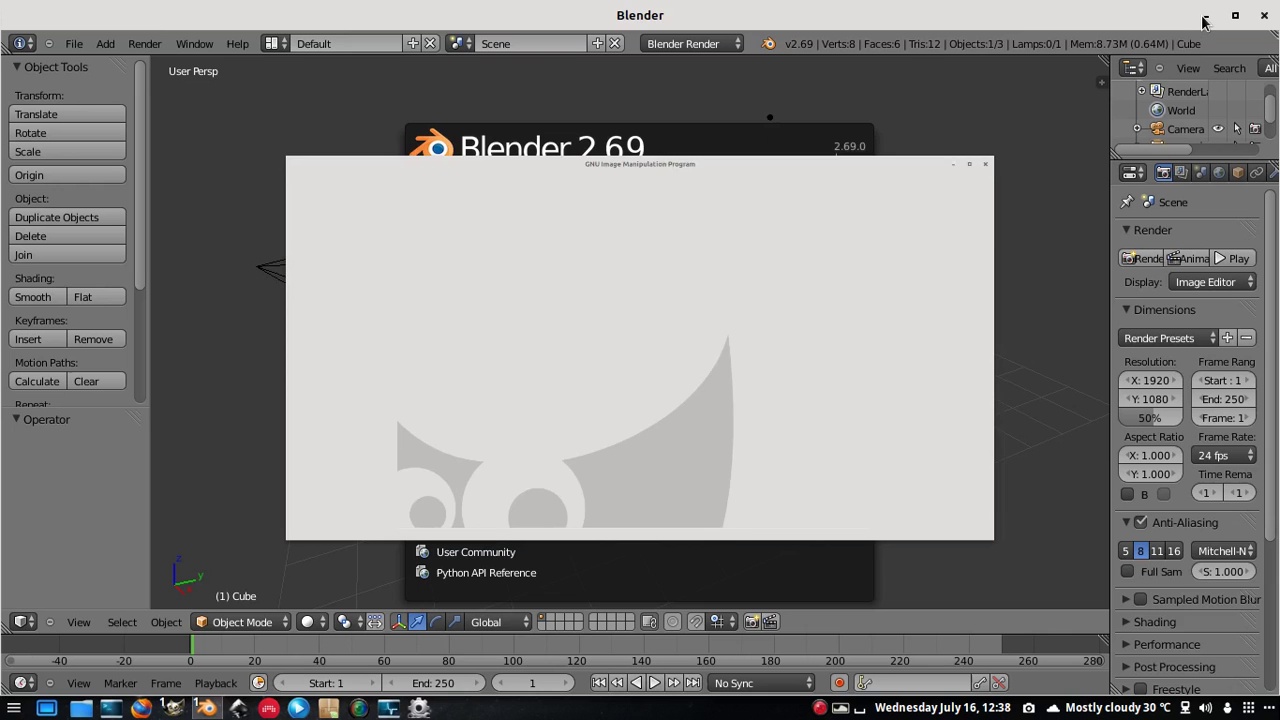
pyautogui.click(1264, 16)
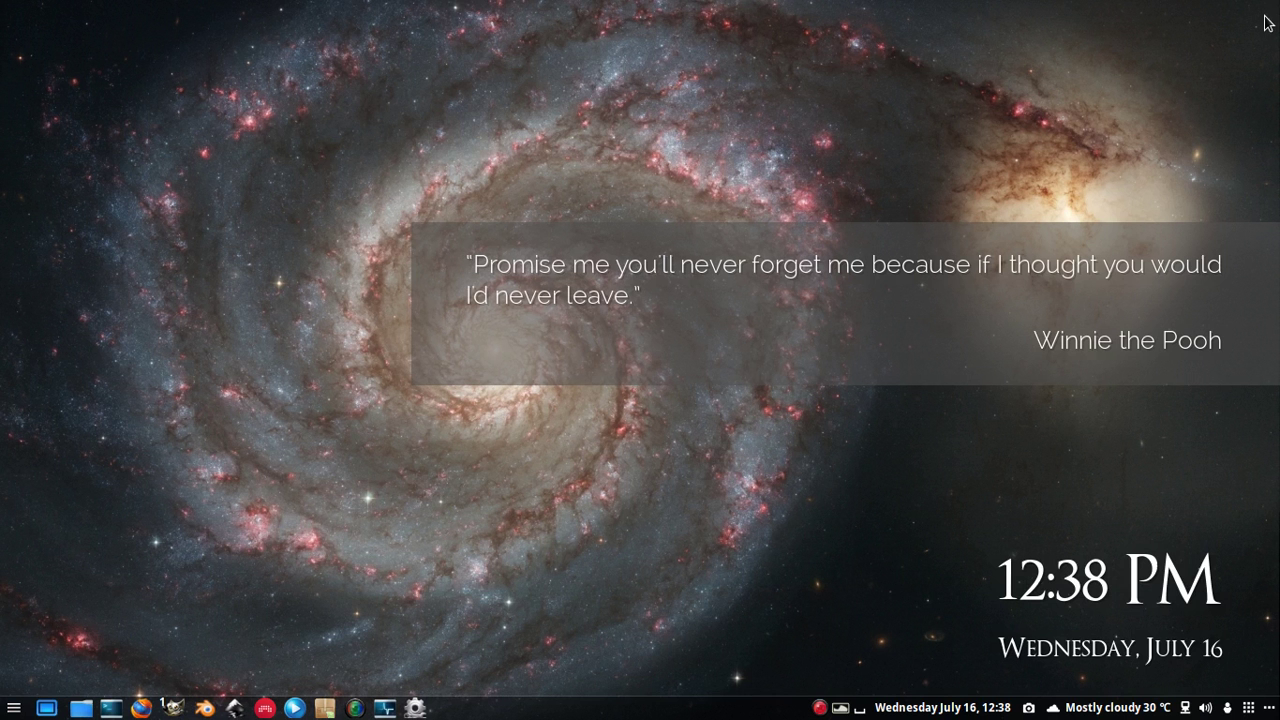
pyautogui.click(172, 708)
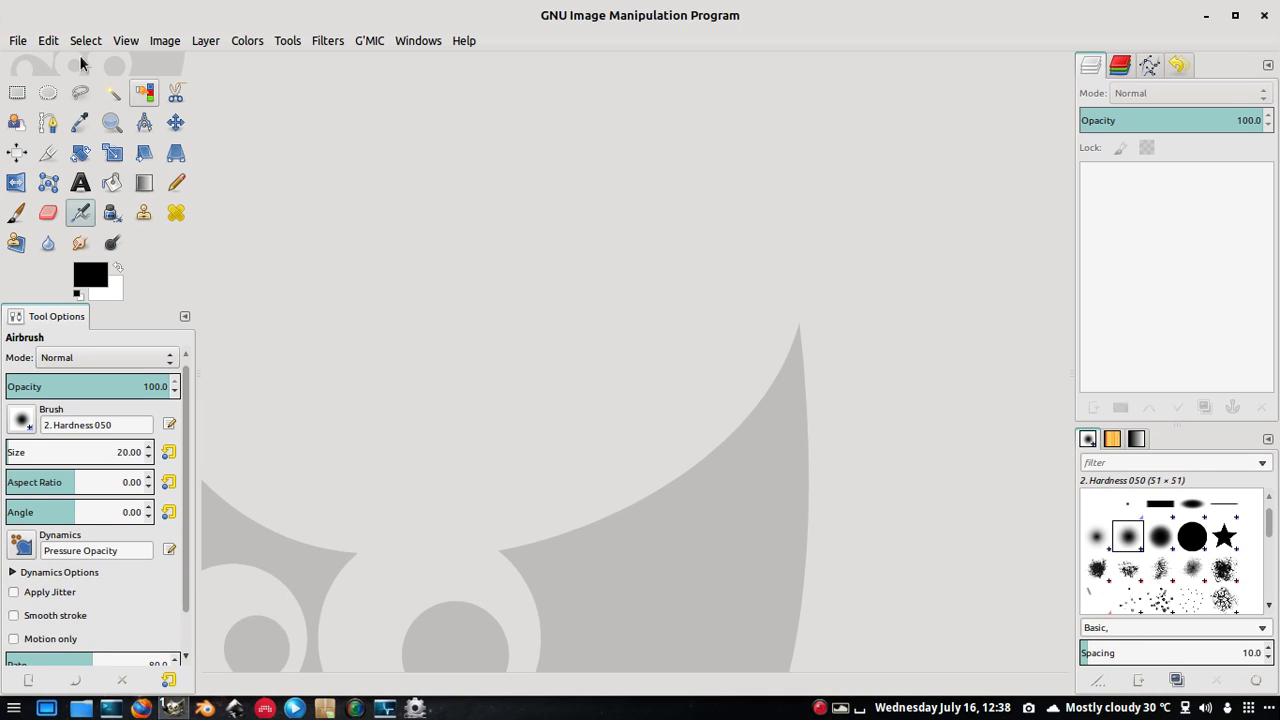
# Step: Open theeagle3.jpg from Projects > gimp > stock and convert it to sRGB
pyautogui.click(18, 42)
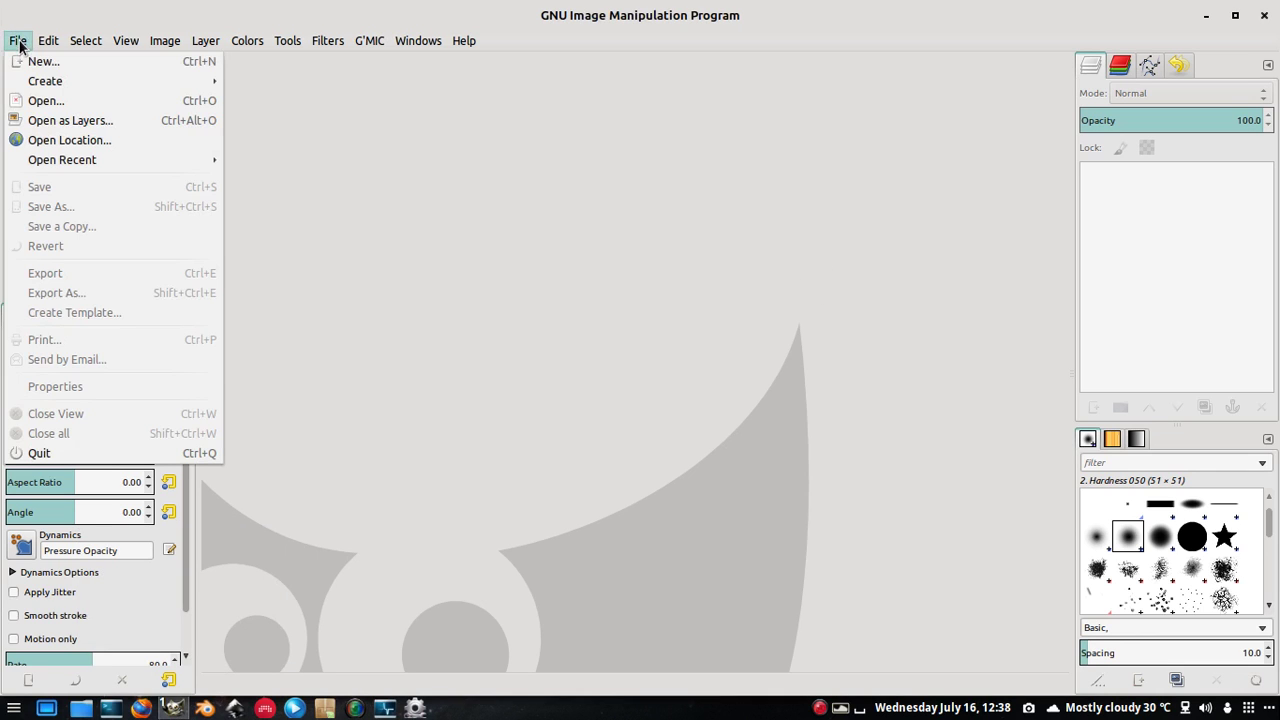
pyautogui.click(30, 106)
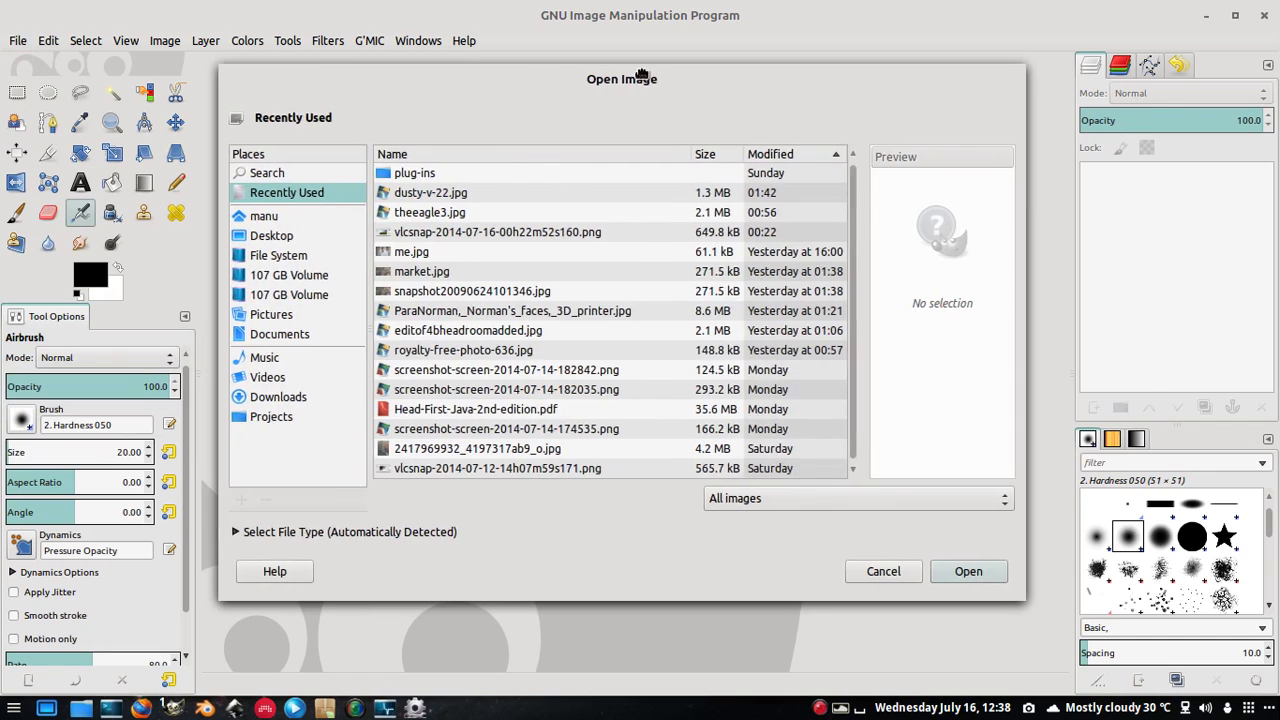
pyautogui.moveTo(670, 75); pyautogui.dragTo(753, 65)
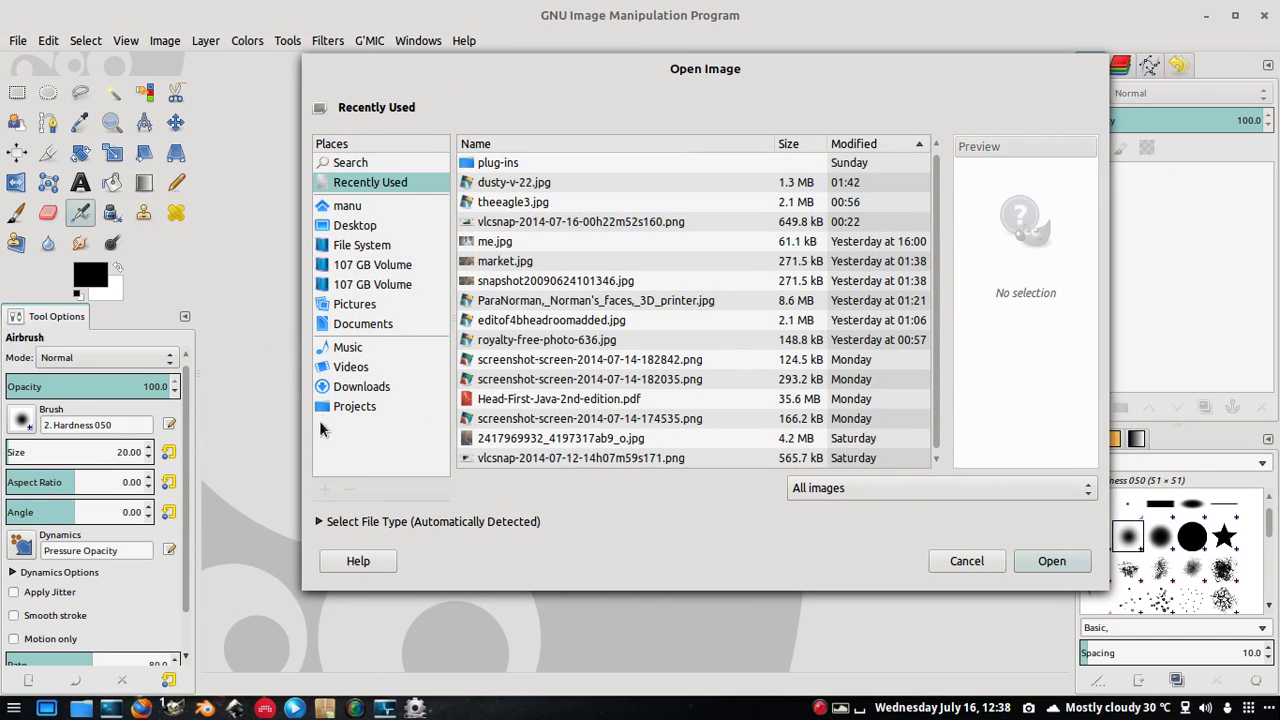
pyautogui.click(352, 406)
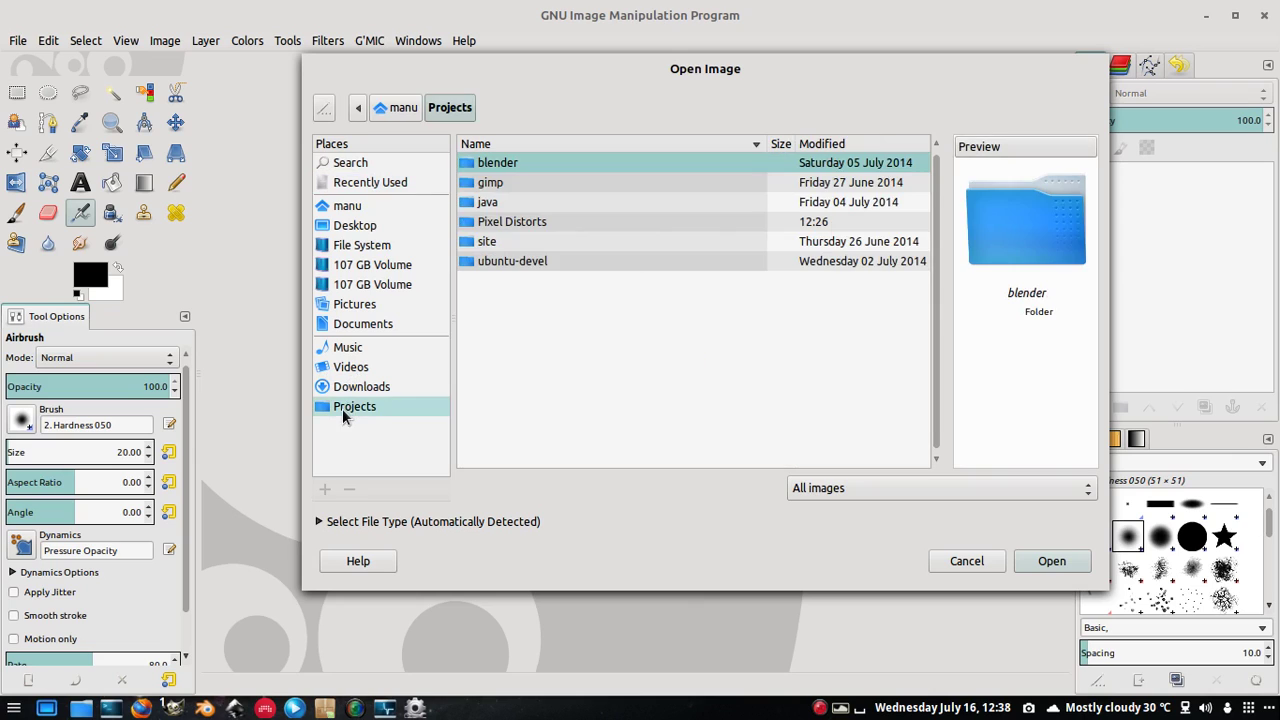
pyautogui.doubleClick(488, 182)
pyautogui.doubleClick(534, 162)
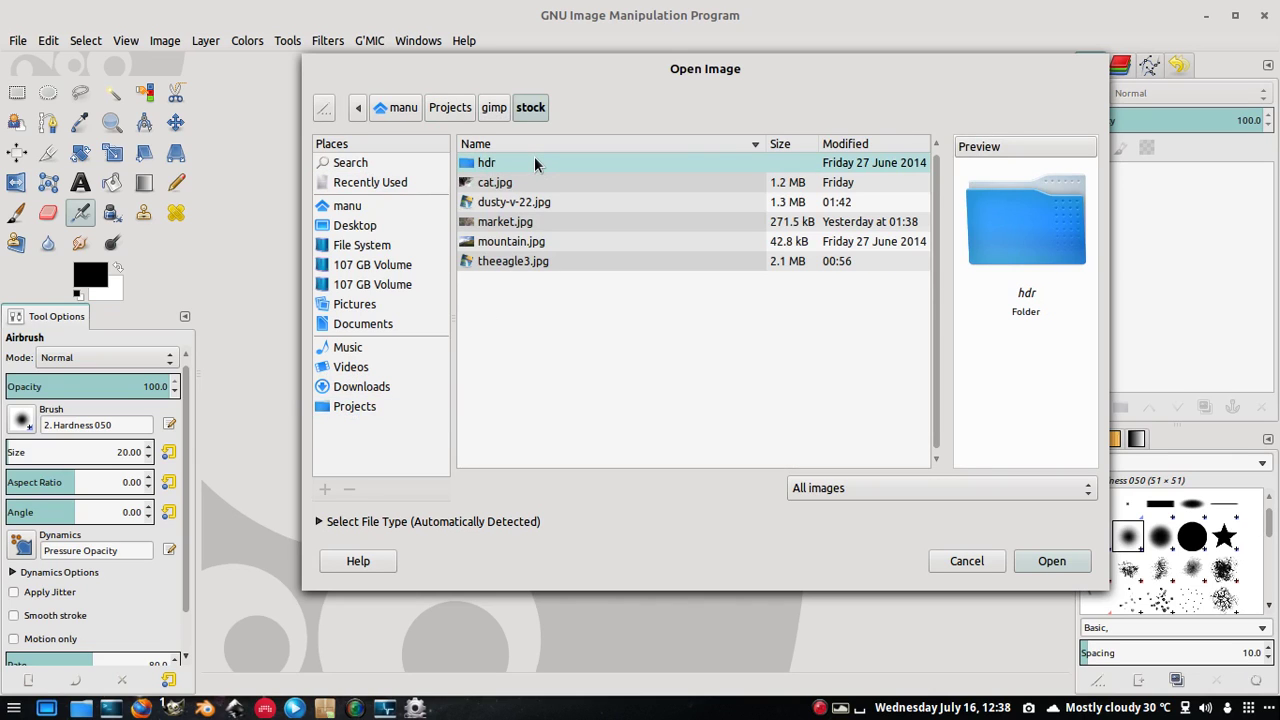
pyautogui.click(520, 266)
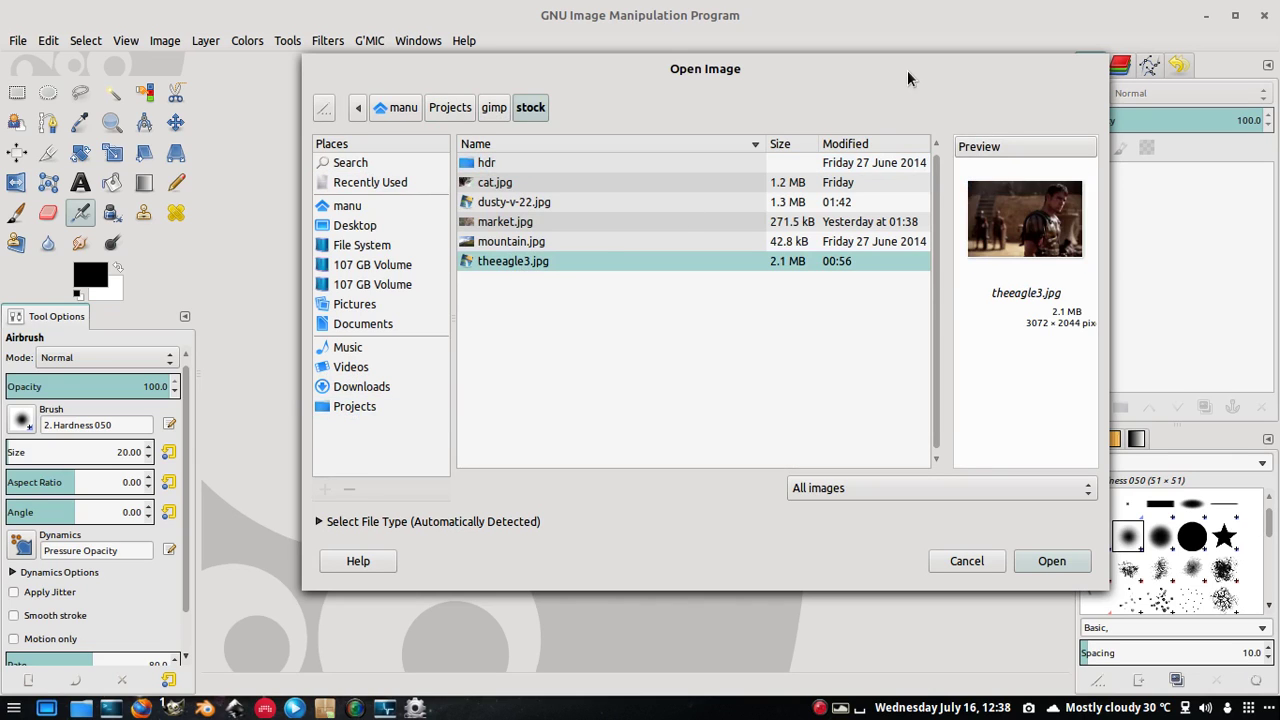
pyautogui.moveTo(907, 69); pyautogui.dragTo(810, 72)
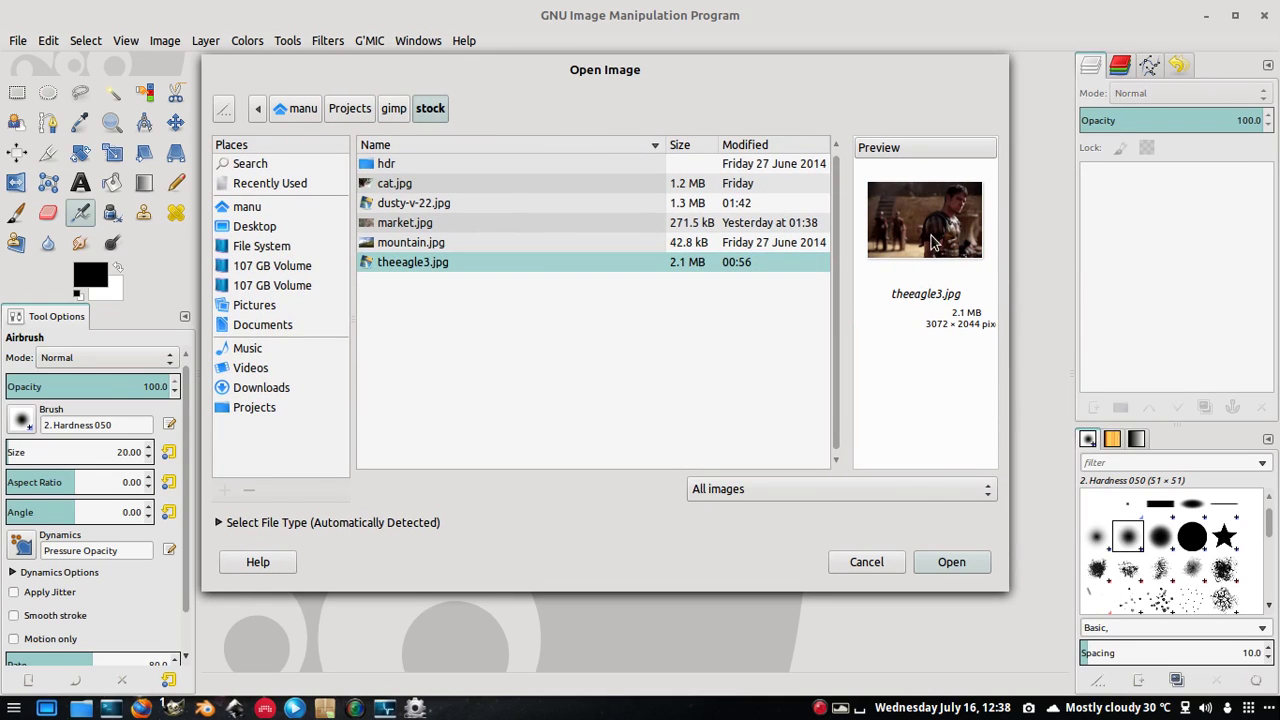
pyautogui.click(952, 562)
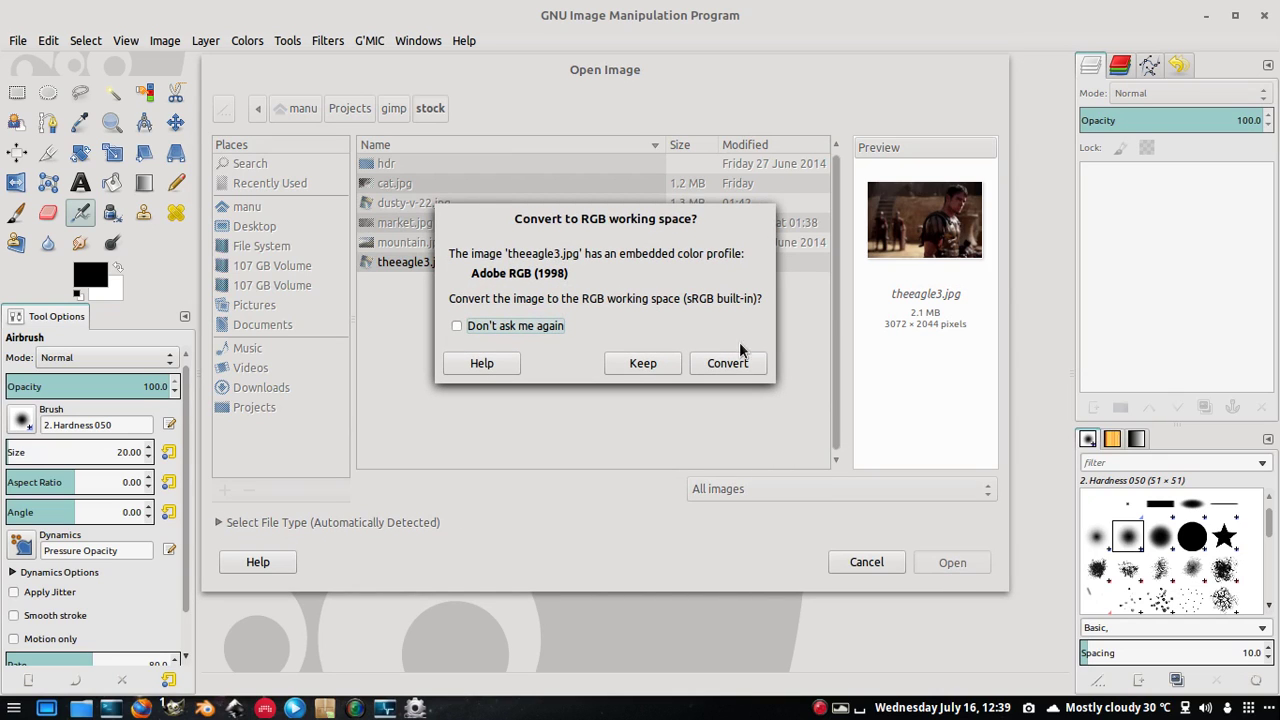
pyautogui.click(742, 362)
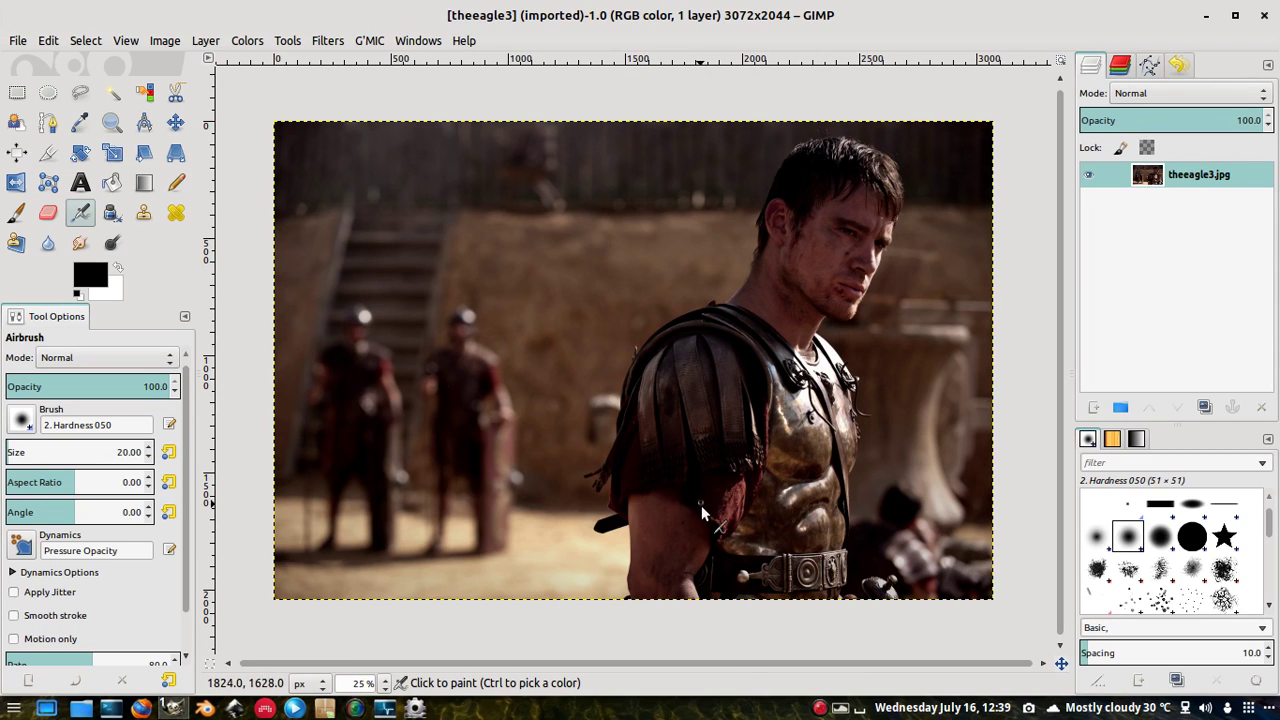
# Step: Launch G'MIC and select Freaky details under the Details category
pyautogui.click(372, 40)
pyautogui.click(375, 61)
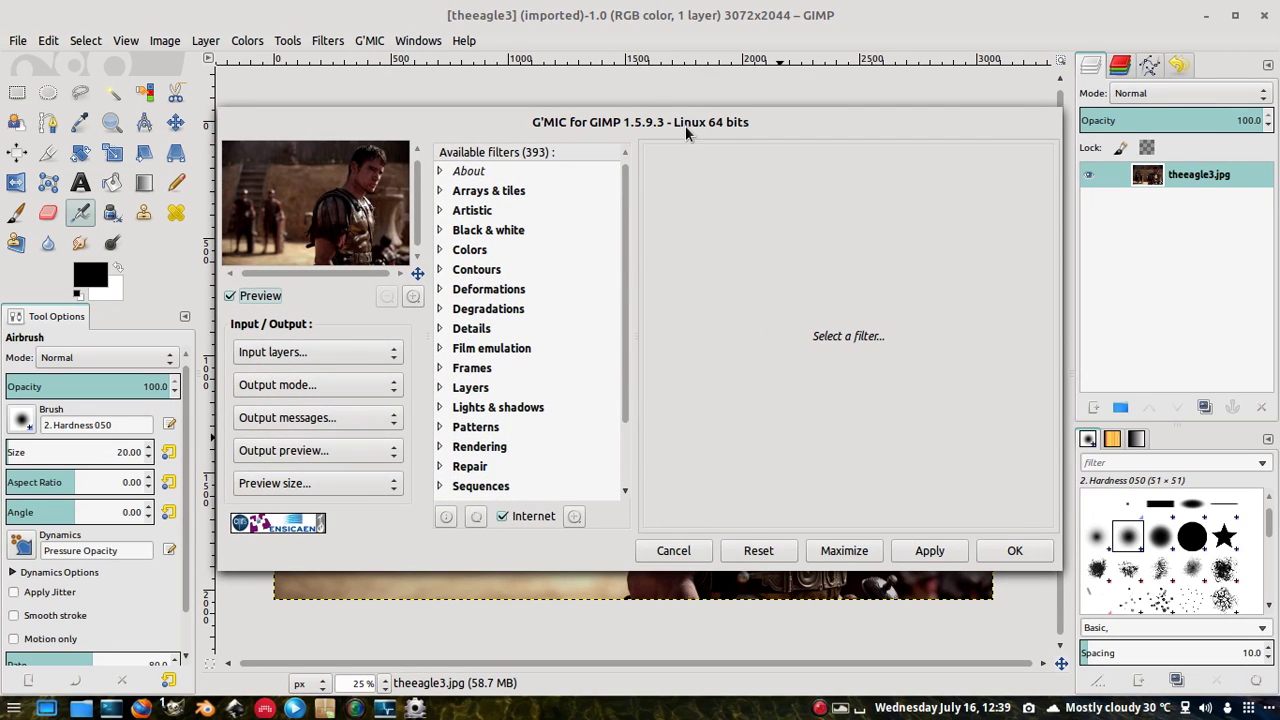
pyautogui.moveTo(685, 125); pyautogui.dragTo(707, 154)
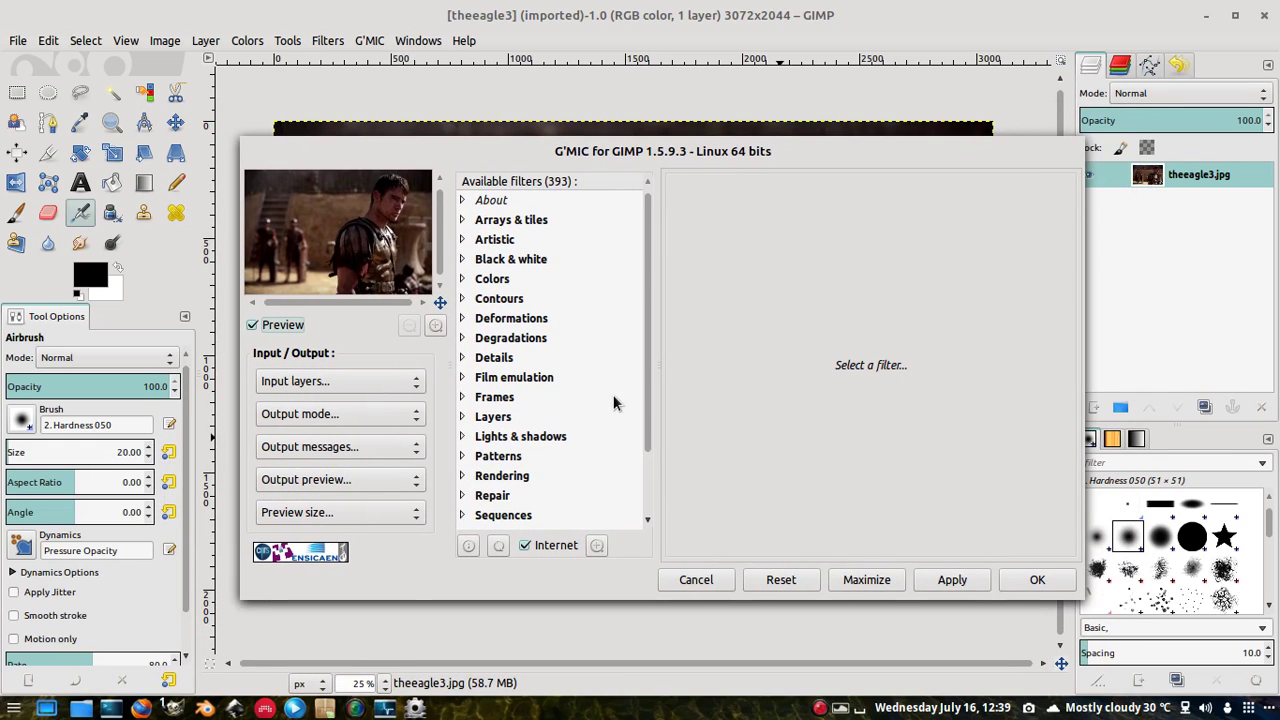
pyautogui.scroll(-2, 531, 378)
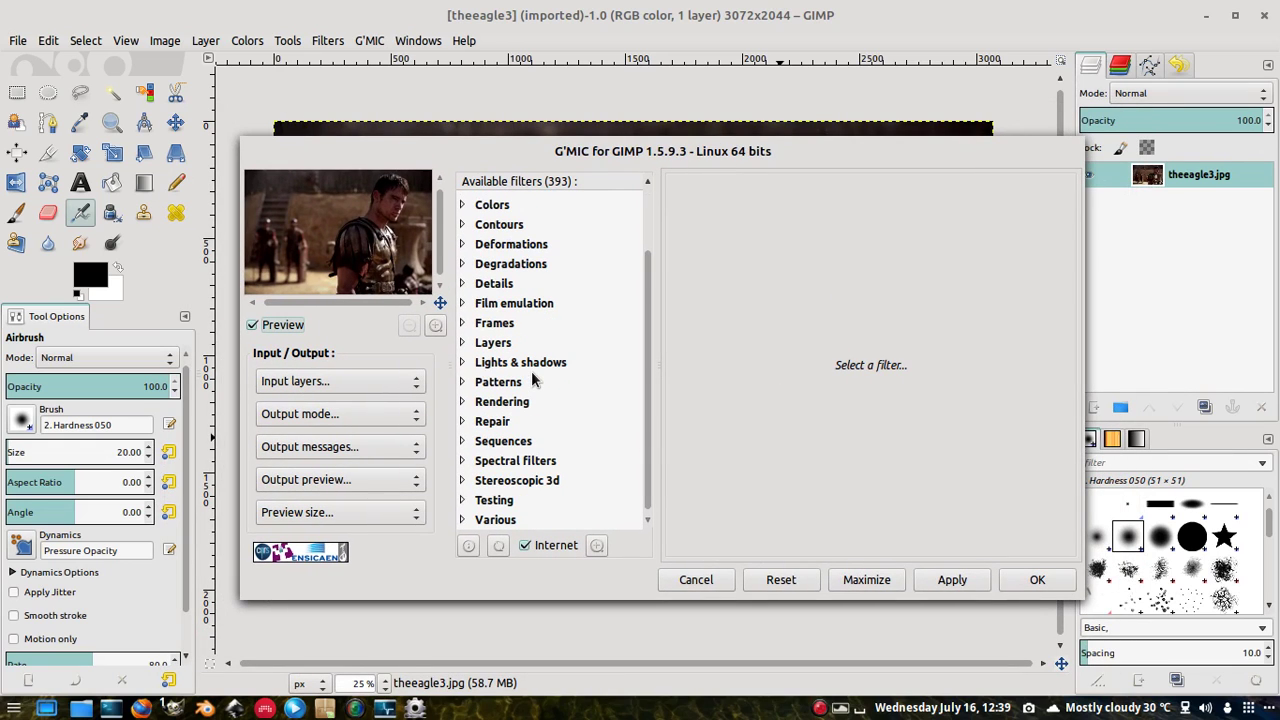
pyautogui.scroll(2, 552, 420)
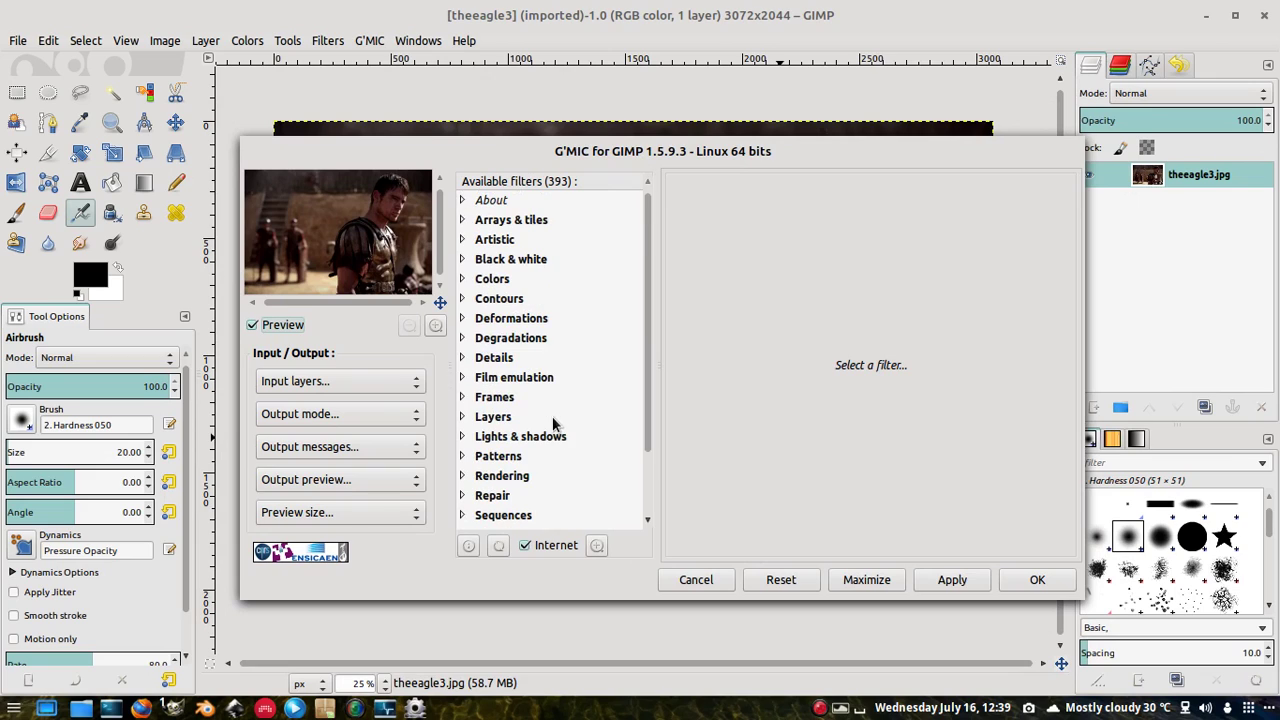
pyautogui.click(461, 360)
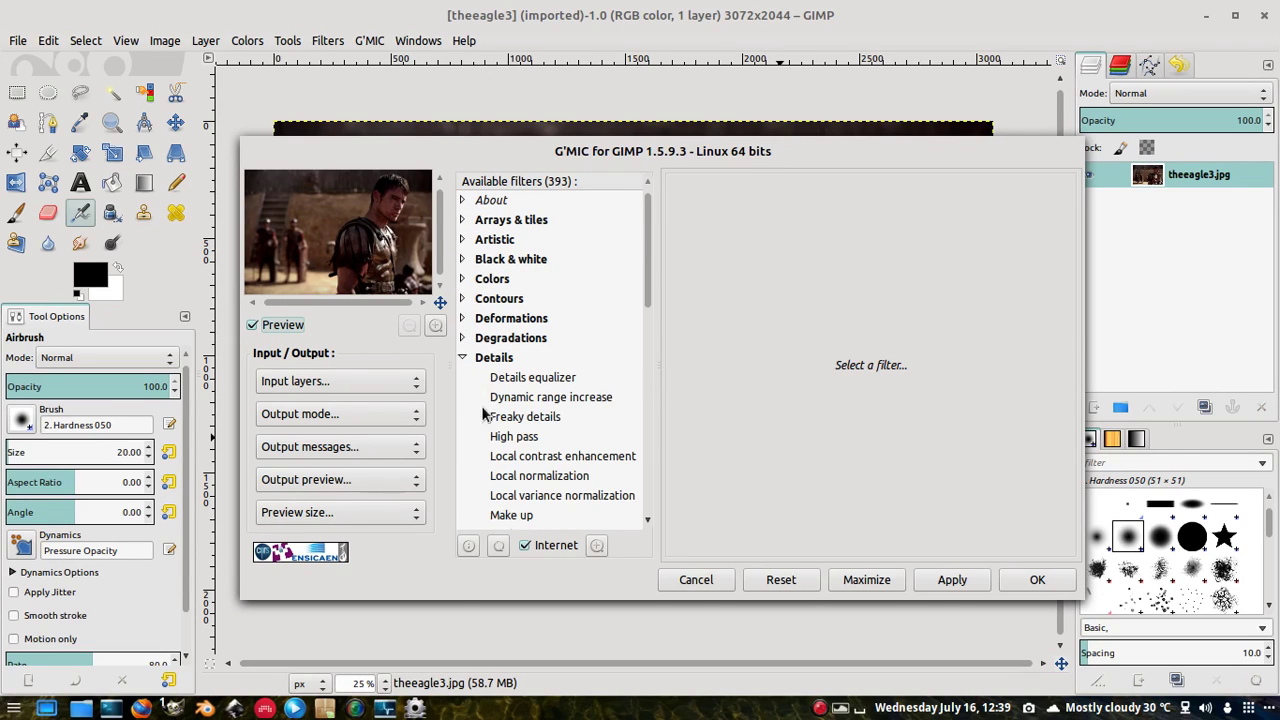
pyautogui.click(522, 417)
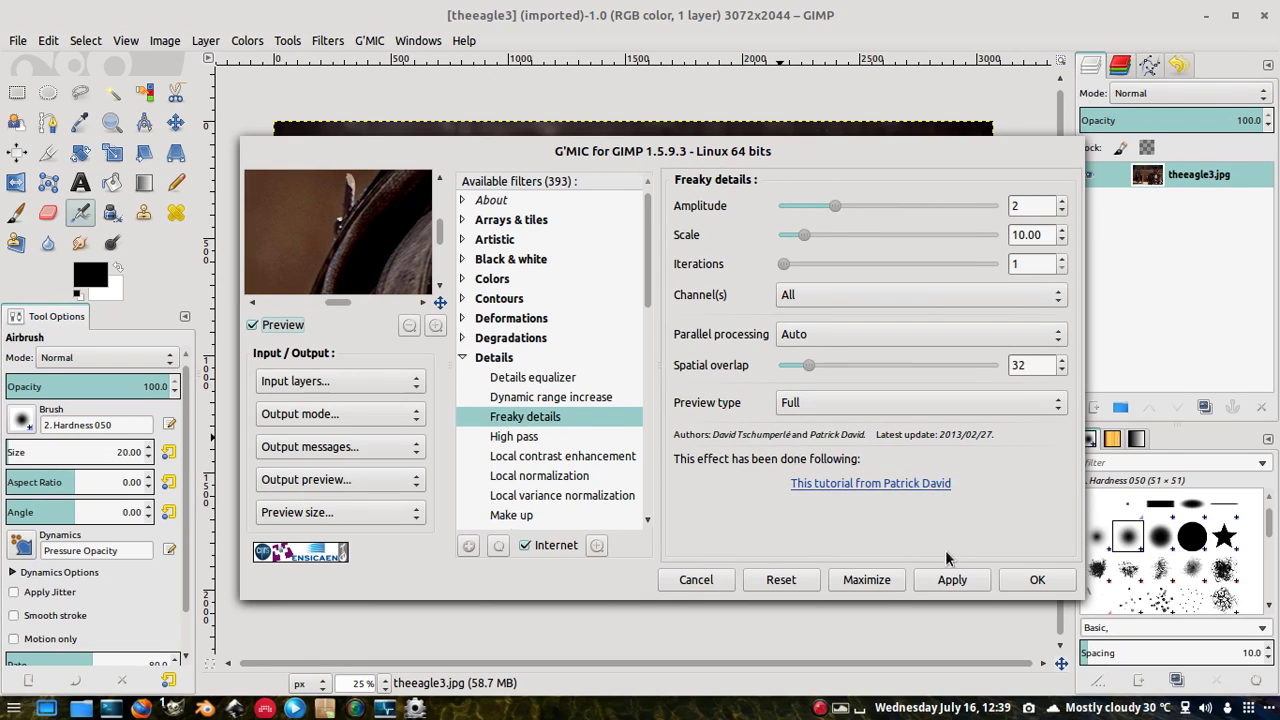
# Step: Apply Freaky details (amplitude 2, scale 10) to the soldier photo and close G'MIC
pyautogui.click(951, 582)
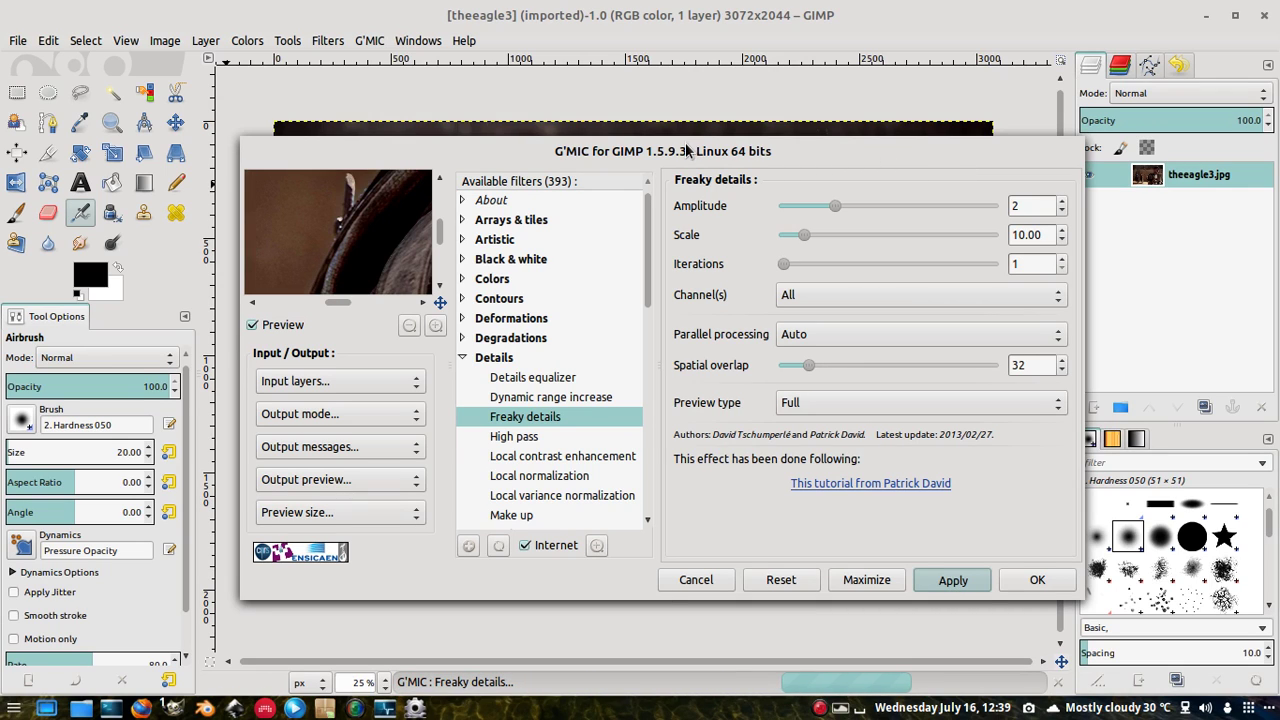
pyautogui.moveTo(688, 151); pyautogui.dragTo(662, 102)
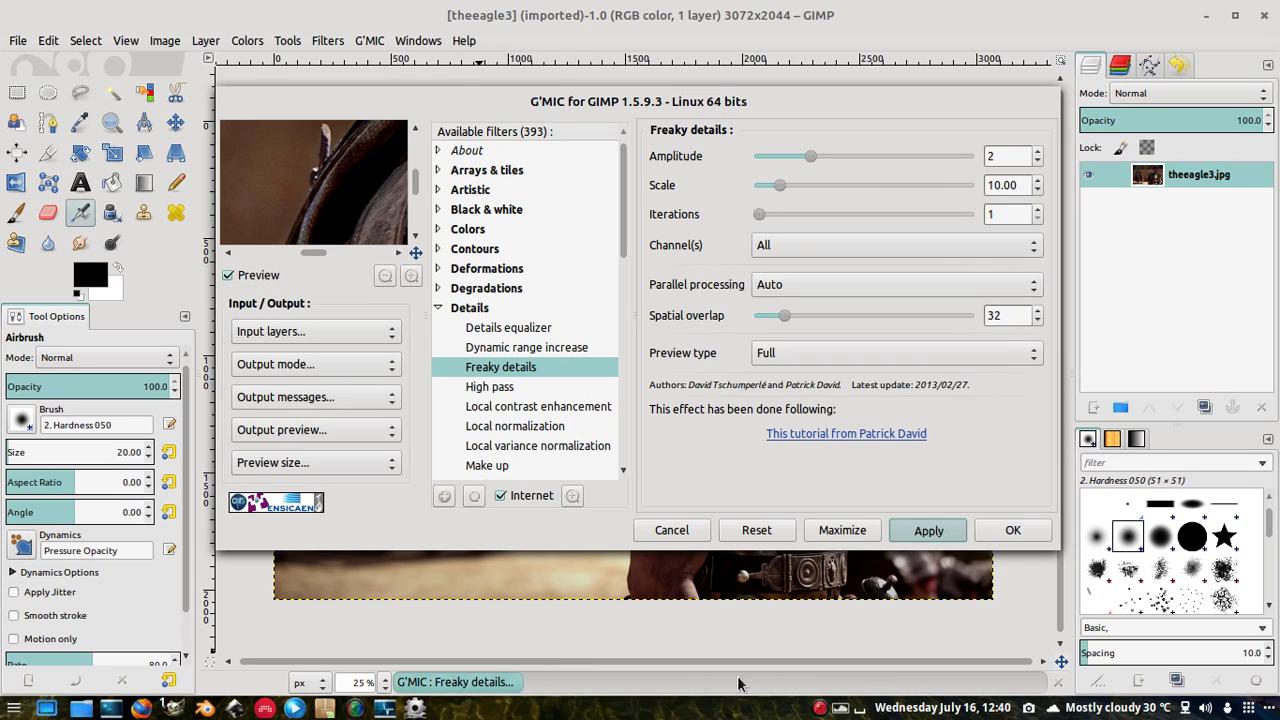
pyautogui.click(820, 707)
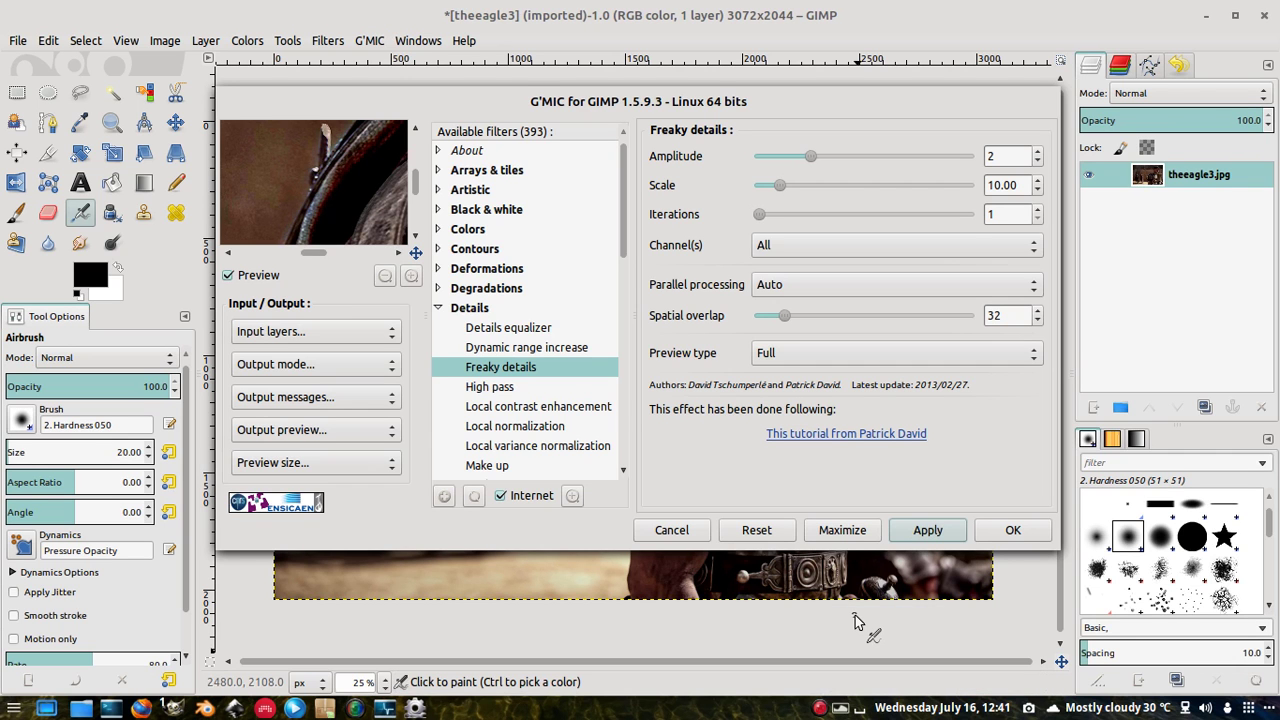
pyautogui.moveTo(570, 105)
pyautogui.mouseDown()
pyautogui.moveTo(565, 598)
pyautogui.moveTo(530, 237)
pyautogui.moveTo(558, 105)
pyautogui.mouseUp()
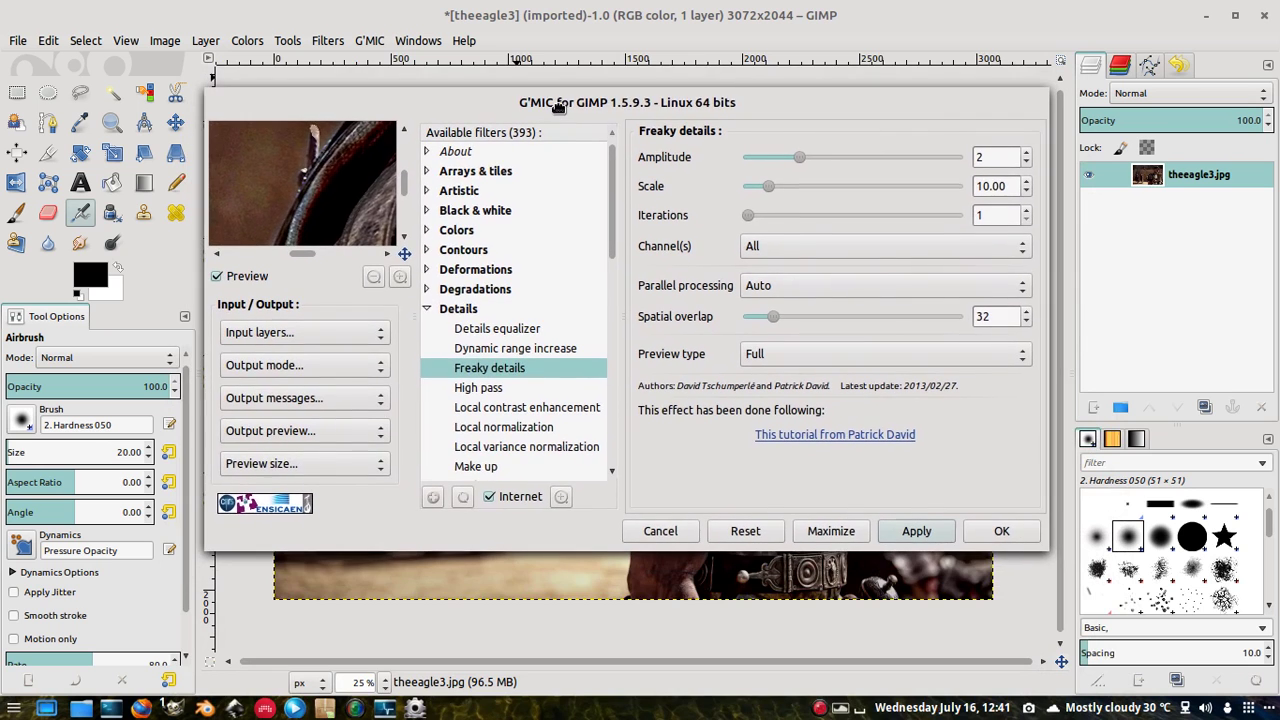
pyautogui.click(995, 531)
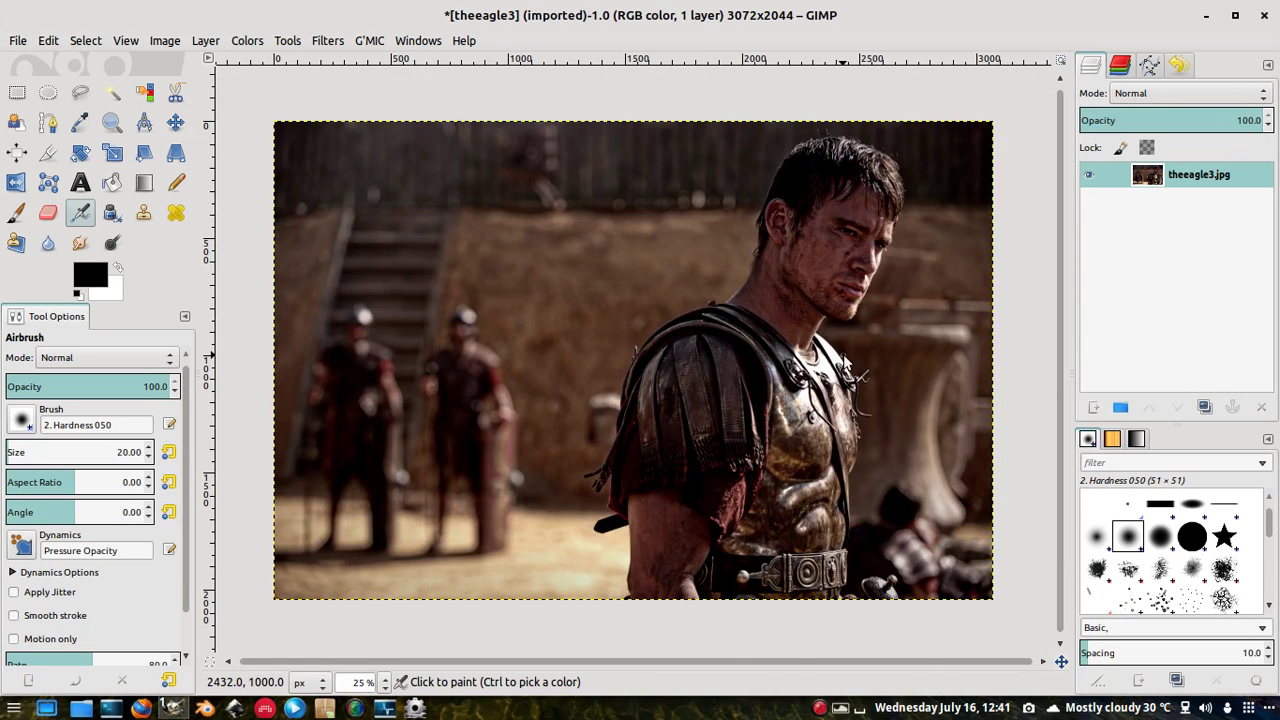
pyautogui.scroll(3, 860, 360)
pyautogui.scroll(5, 698, 476)
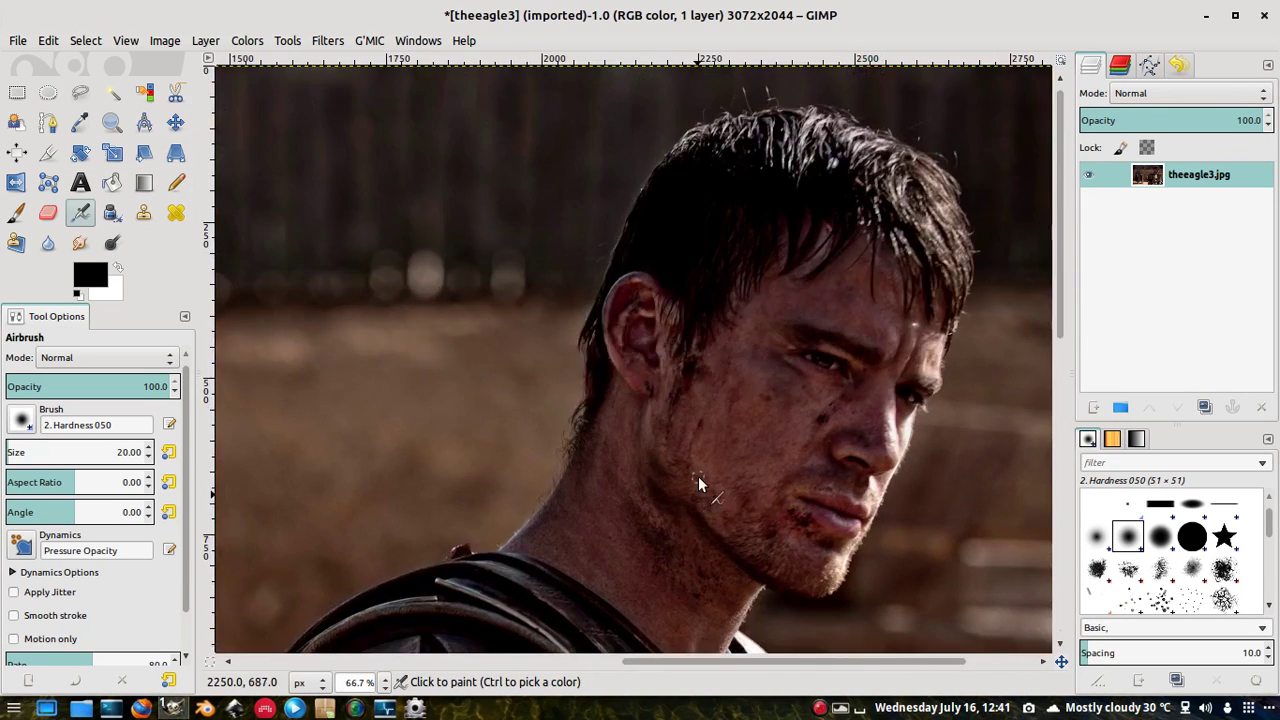
pyautogui.scroll(-5, 698, 476)
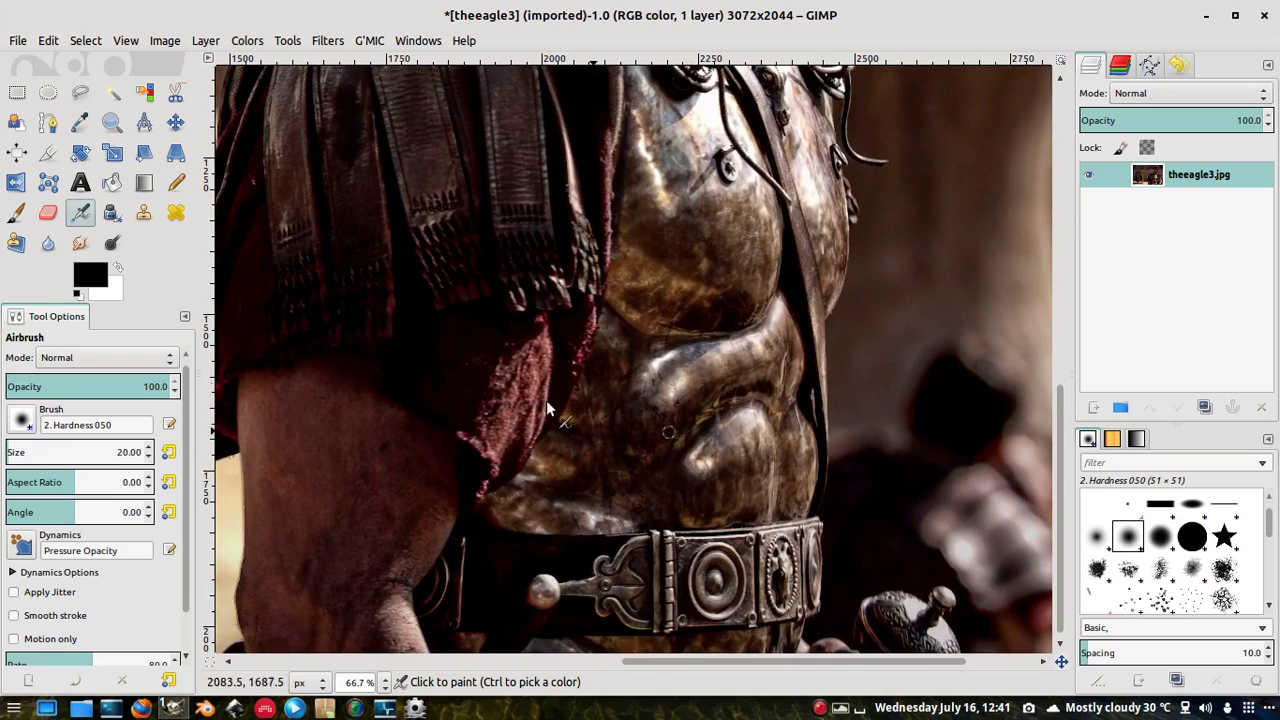
pyautogui.scroll(-5, 627, 236)
pyautogui.scroll(3, 538, 268)
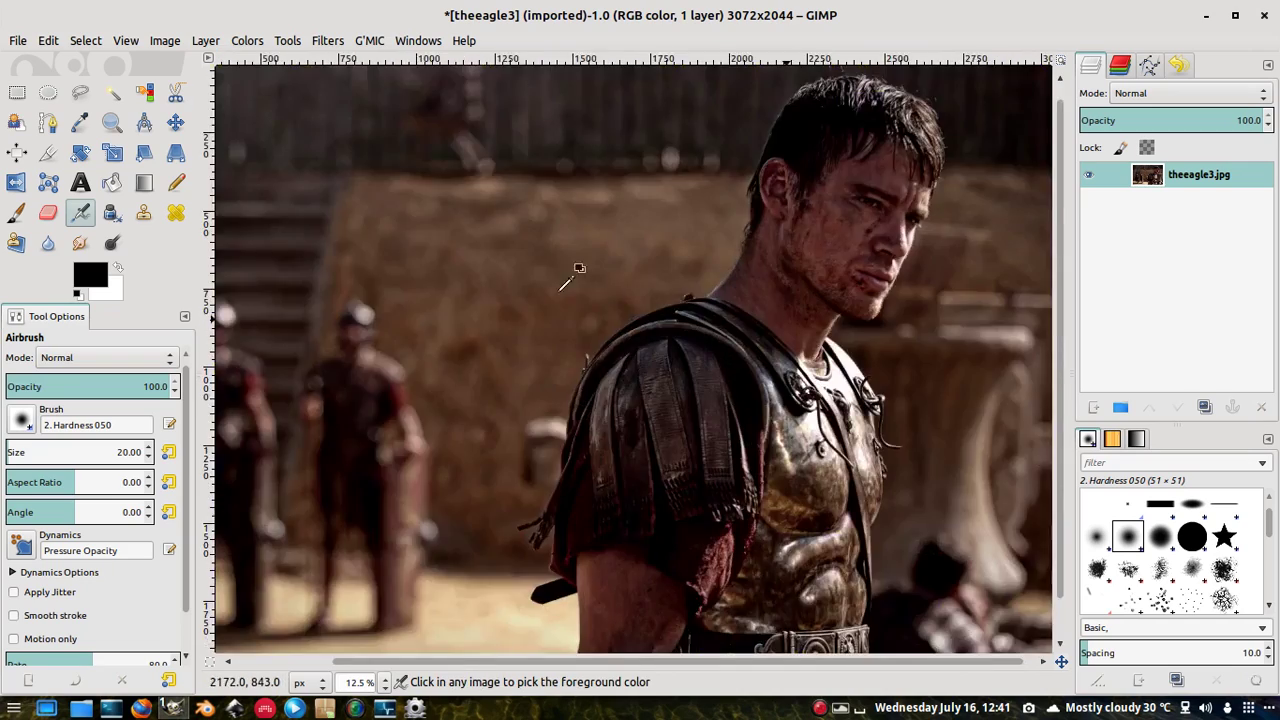
pyautogui.scroll(1, 538, 268)
pyautogui.scroll(-4, 686, 279)
pyautogui.scroll(1, 794, 263)
pyautogui.scroll(2, 713, 318)
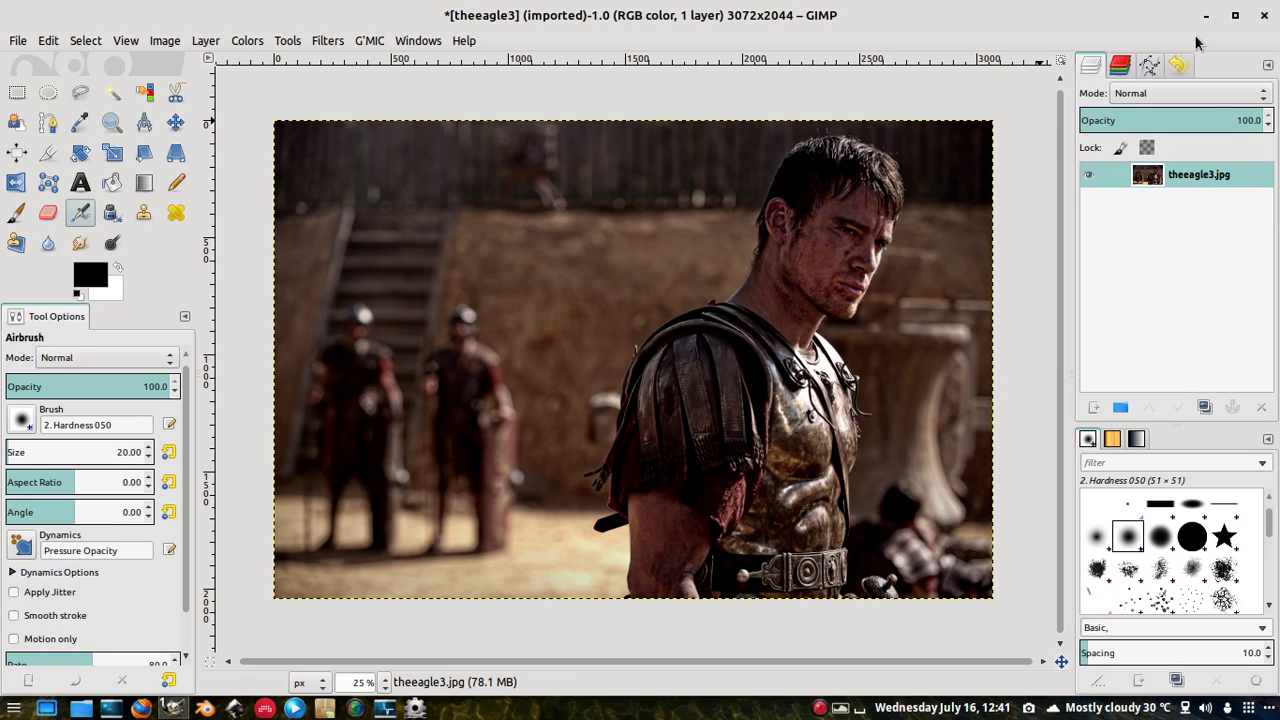
pyautogui.click(1180, 66)
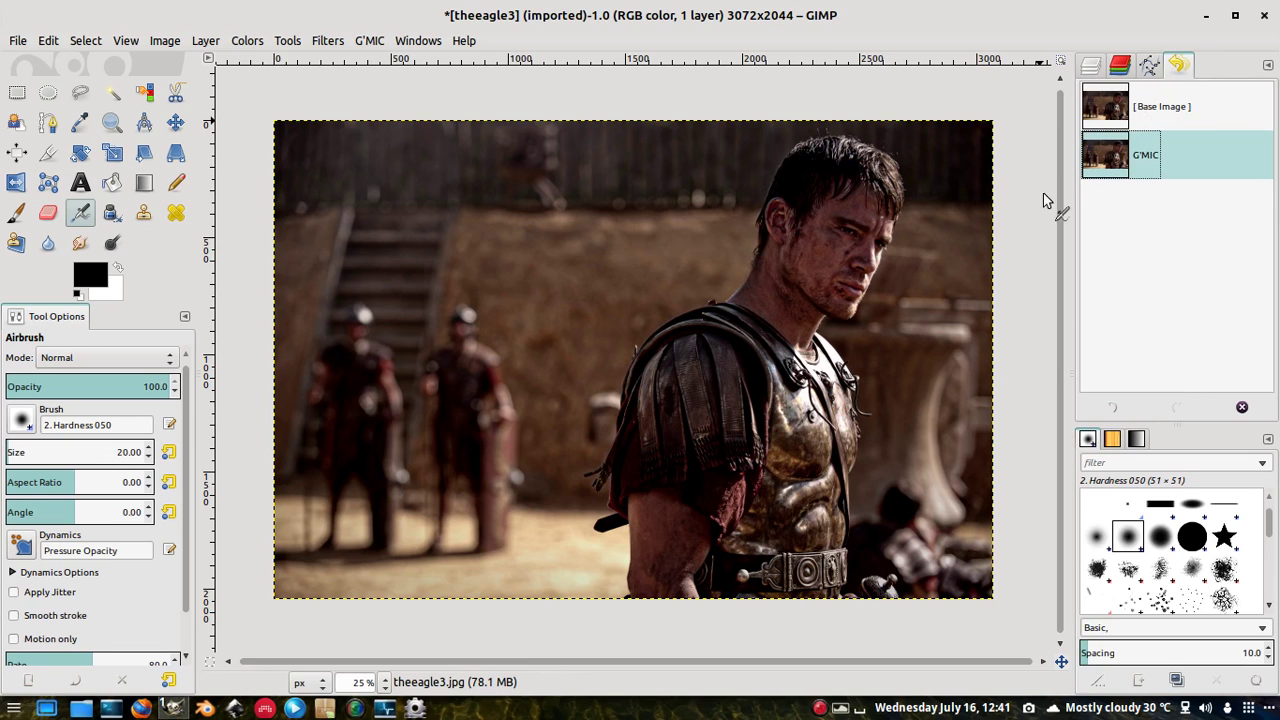
pyautogui.scroll(2, 880, 365)
pyautogui.scroll(2, 884, 374)
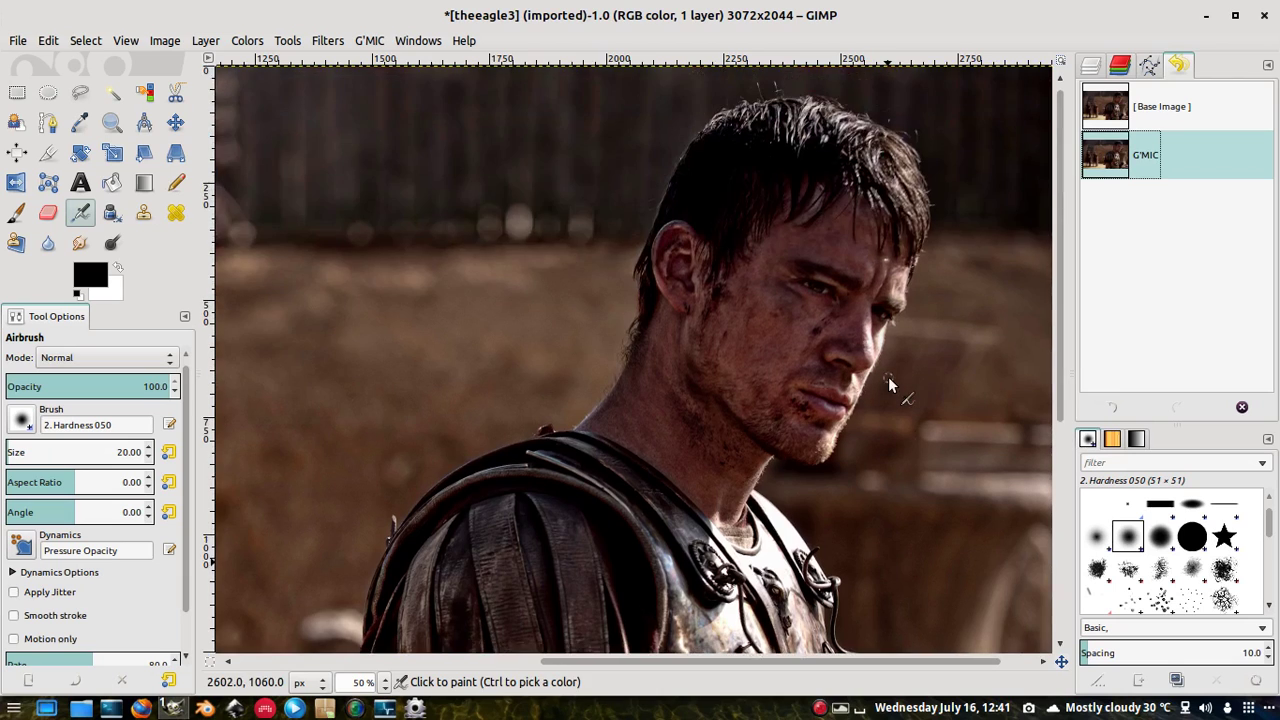
pyautogui.scroll(-2, 884, 374)
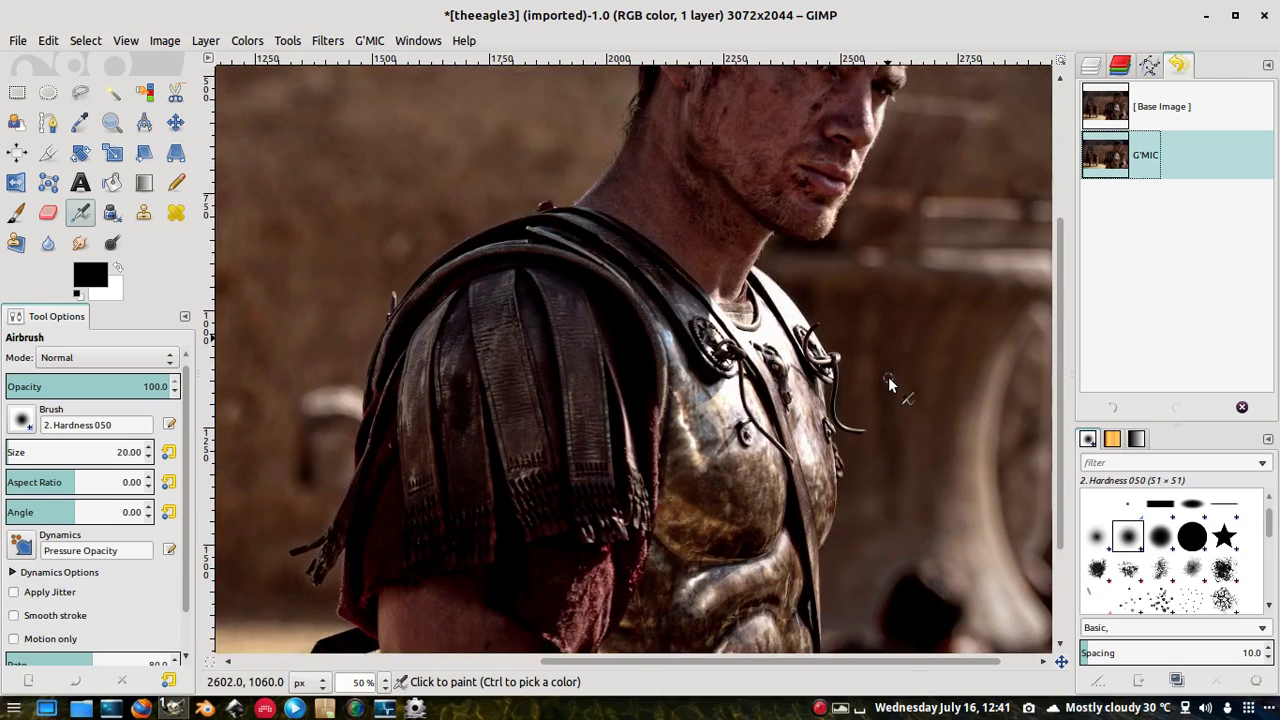
pyautogui.click(1140, 110)
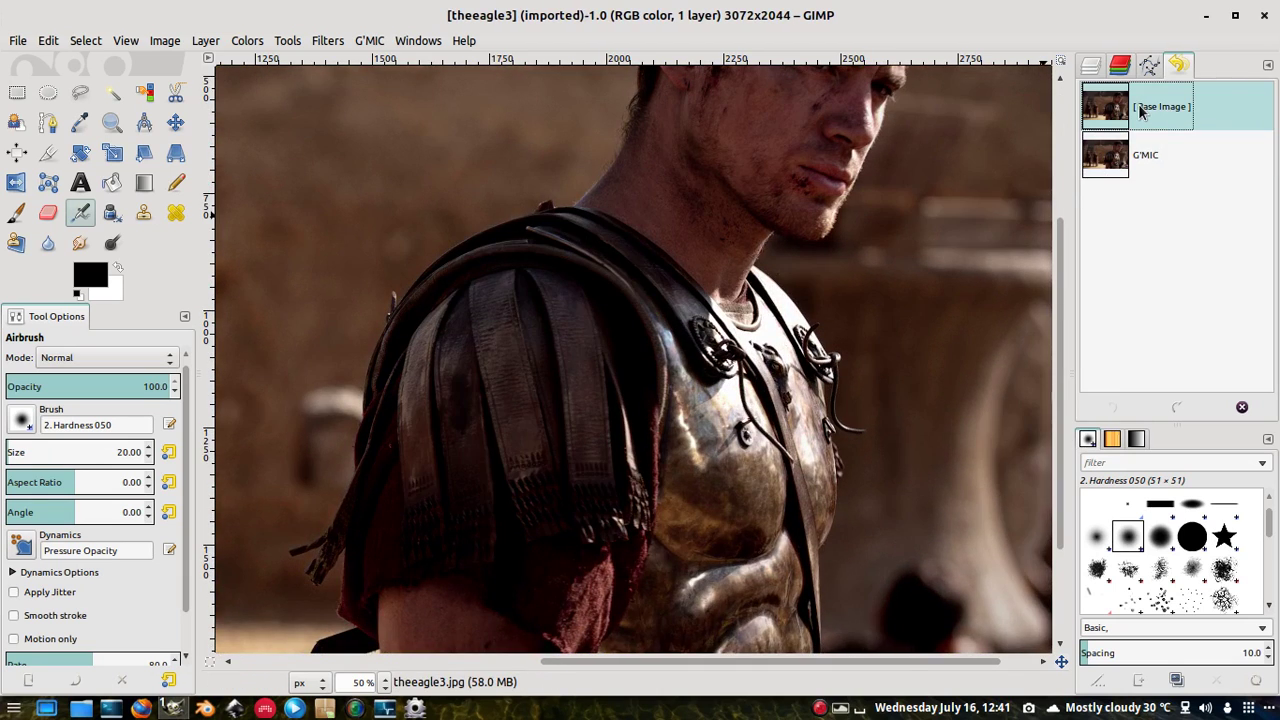
pyautogui.scroll(3, 861, 277)
pyautogui.scroll(-4, 861, 277)
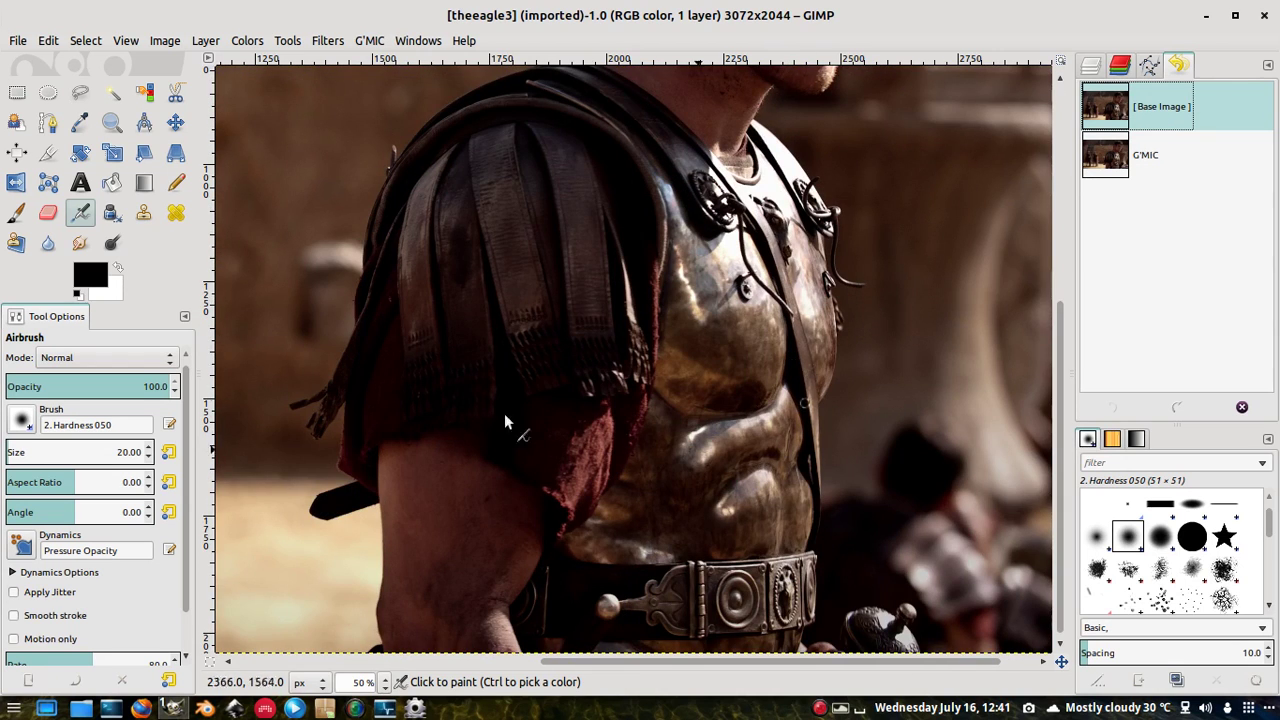
pyautogui.scroll(3, 765, 384)
pyautogui.scroll(-3, 765, 384)
pyautogui.scroll(3, 765, 384)
pyautogui.click(1157, 160)
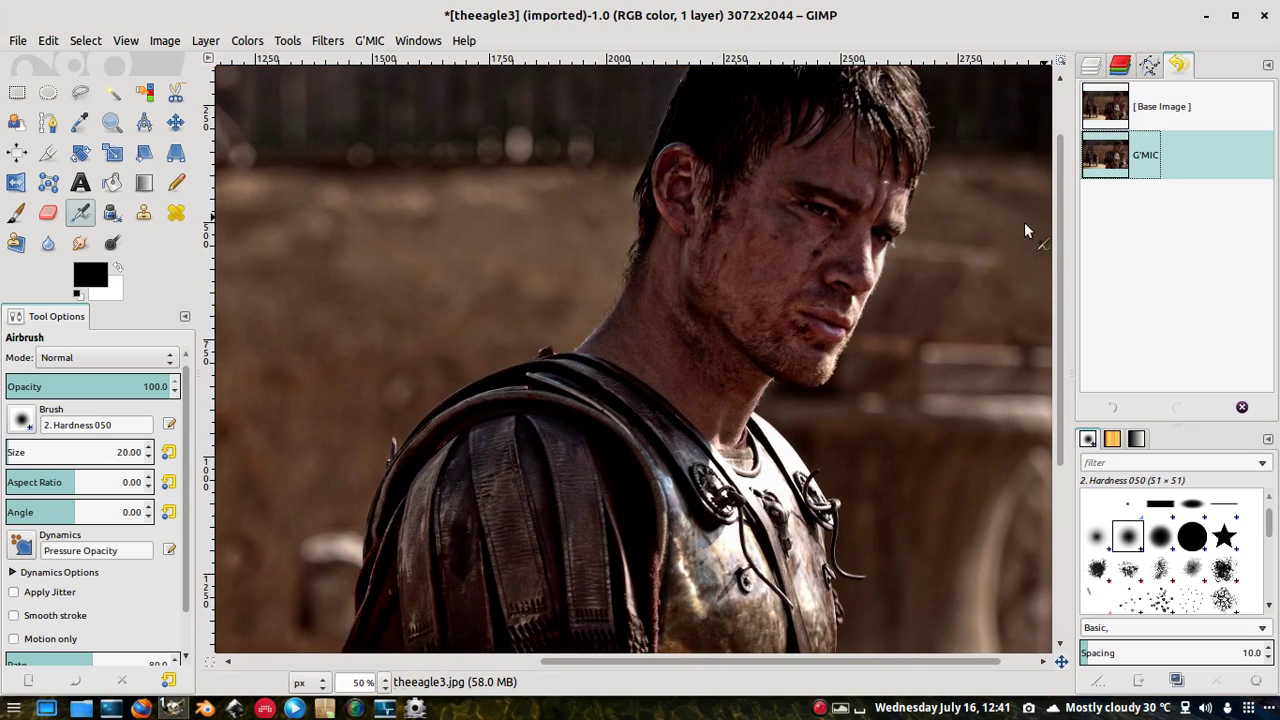
pyautogui.scroll(-3, 821, 264)
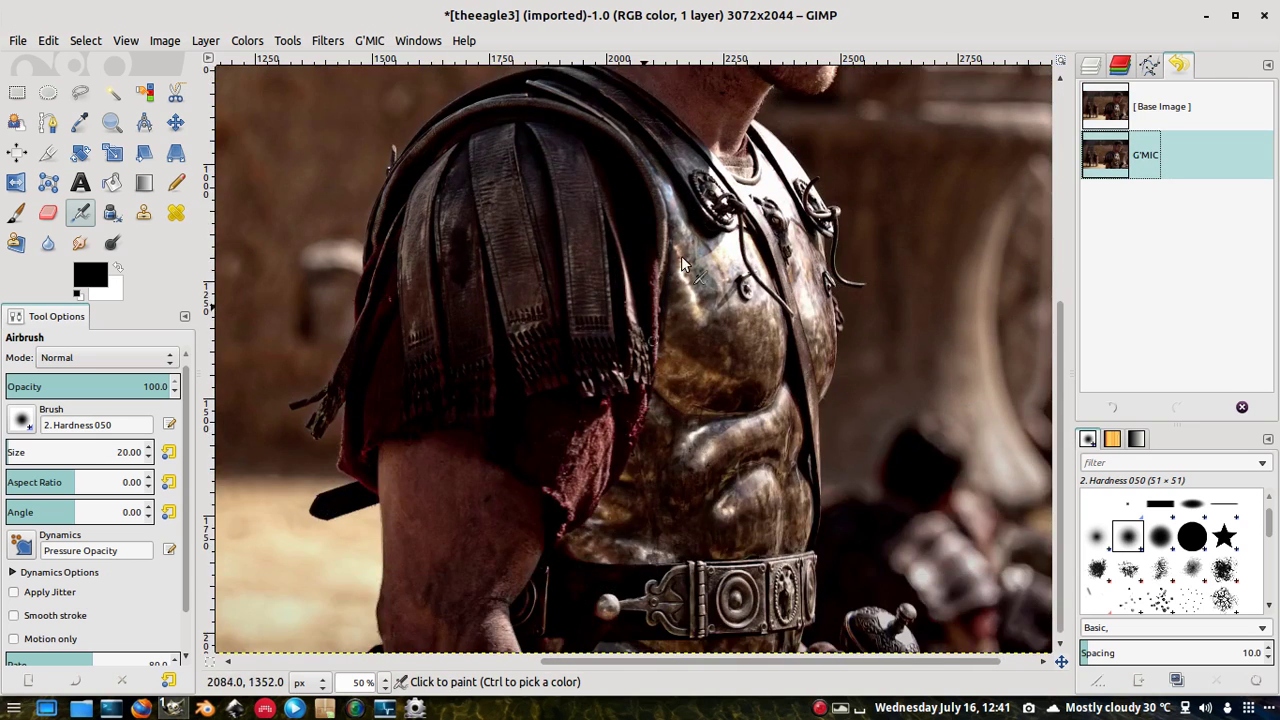
pyautogui.scroll(4, 681, 255)
pyautogui.scroll(-4, 681, 256)
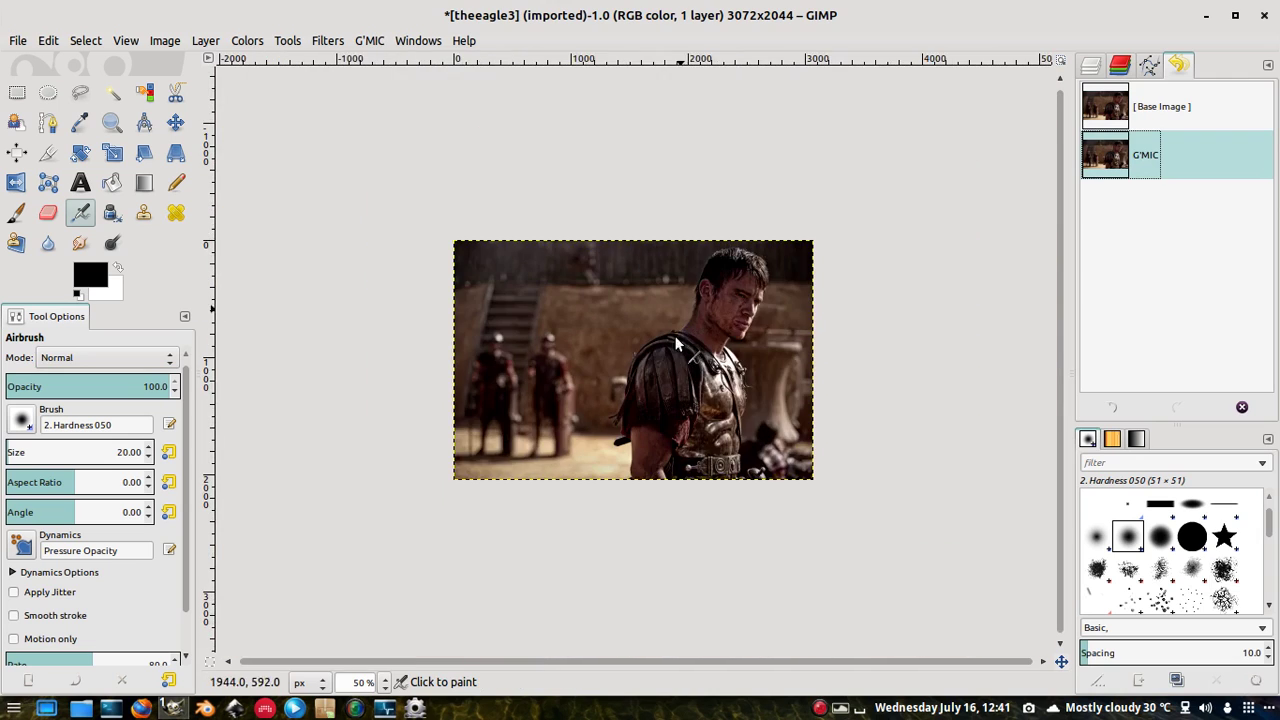
pyautogui.scroll(3, 748, 405)
pyautogui.scroll(2, 931, 460)
pyautogui.scroll(3, 931, 460)
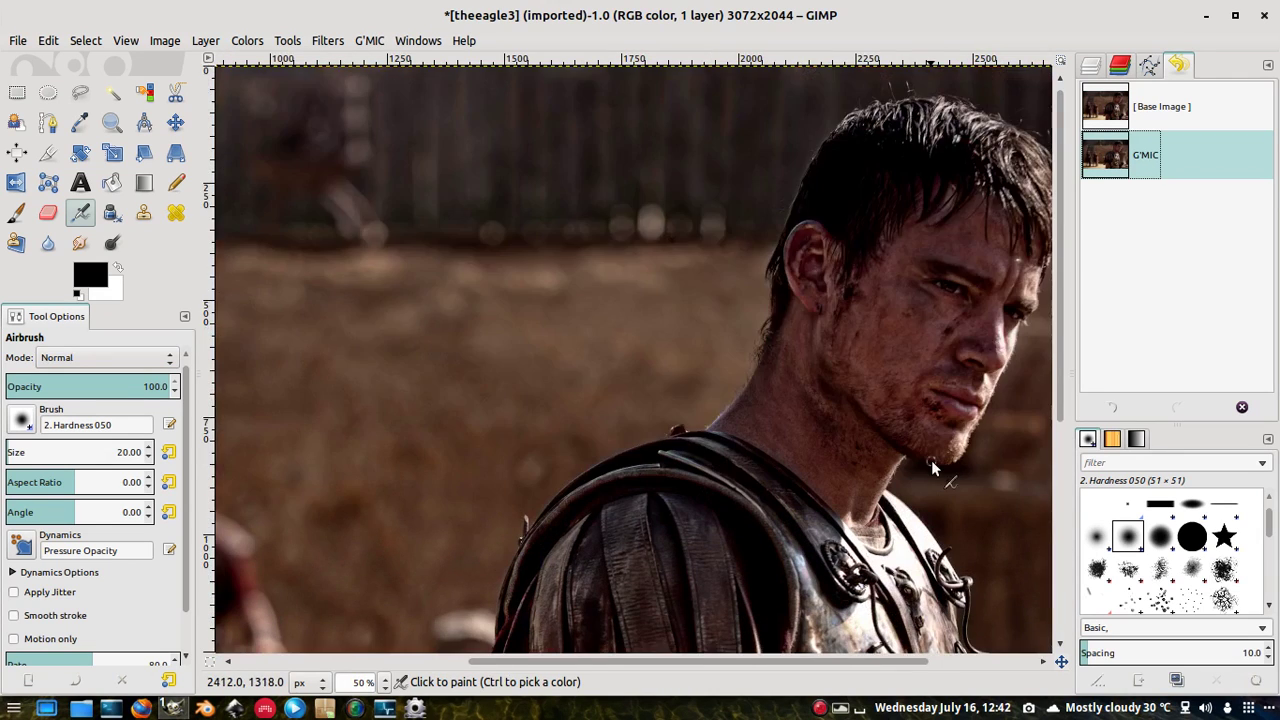
pyautogui.scroll(-3, 931, 460)
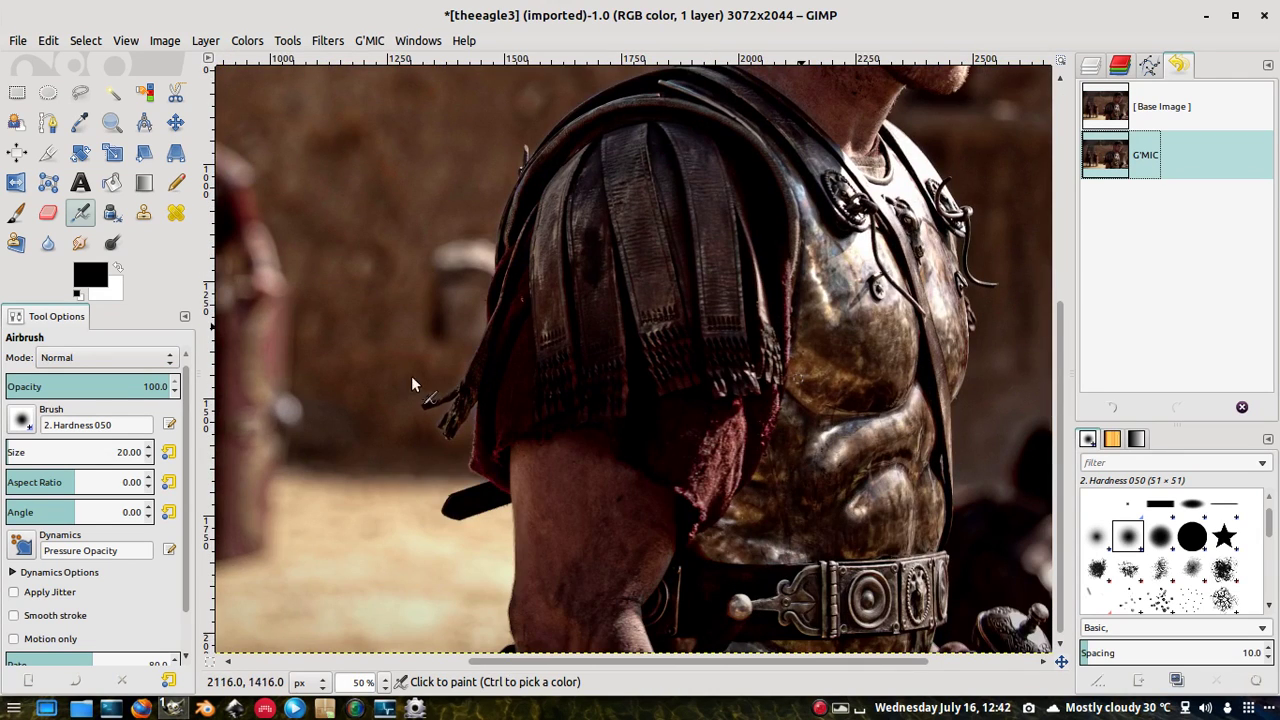
pyautogui.scroll(-4, 663, 268)
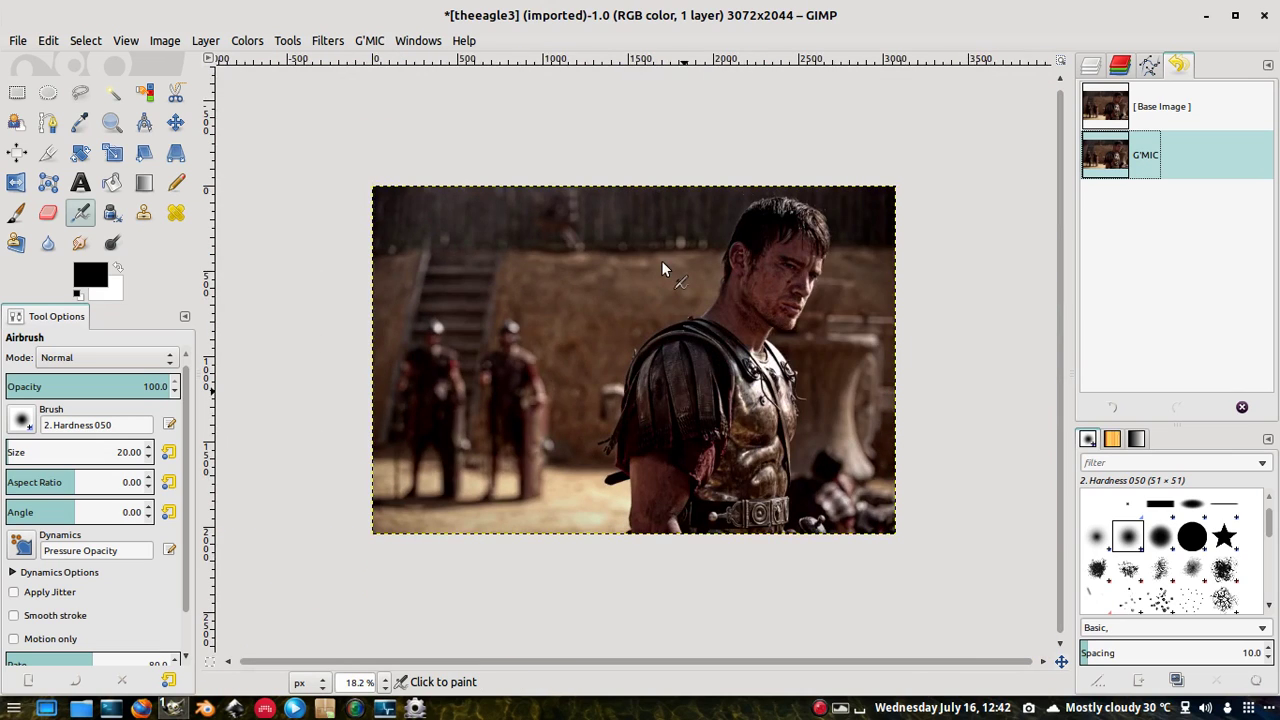
pyautogui.click(1090, 65)
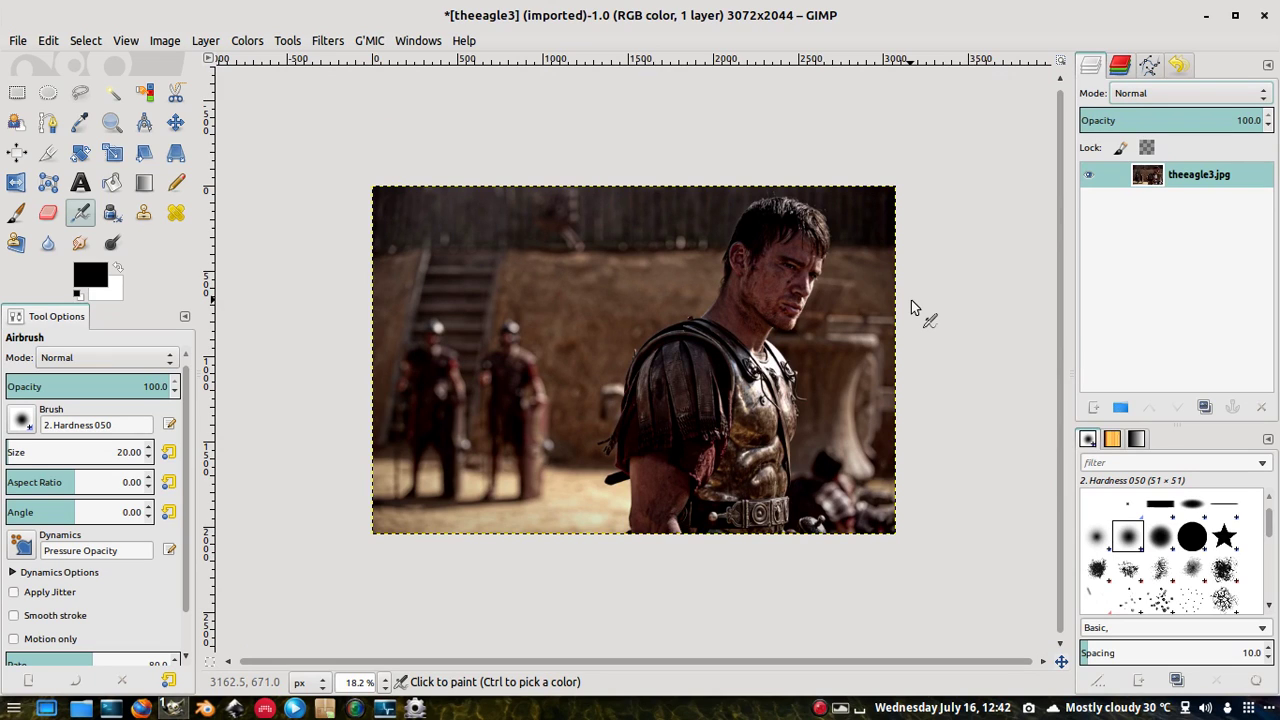
pyautogui.click(820, 708)
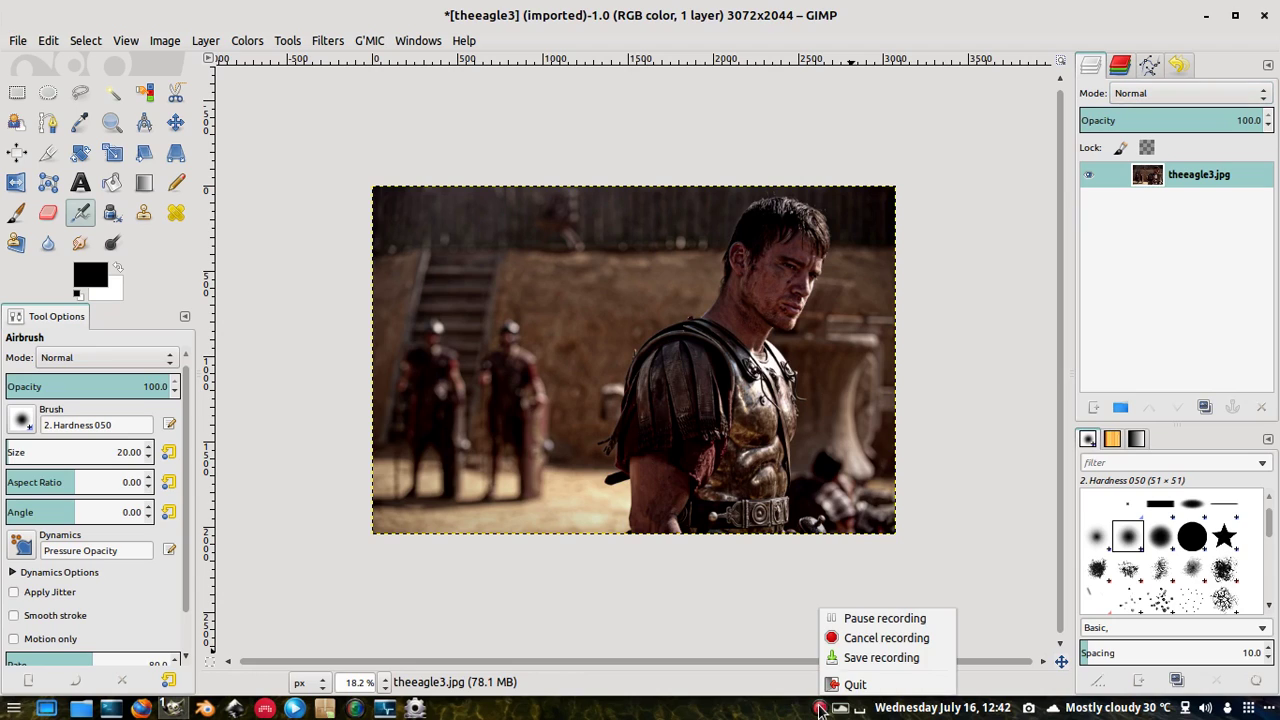